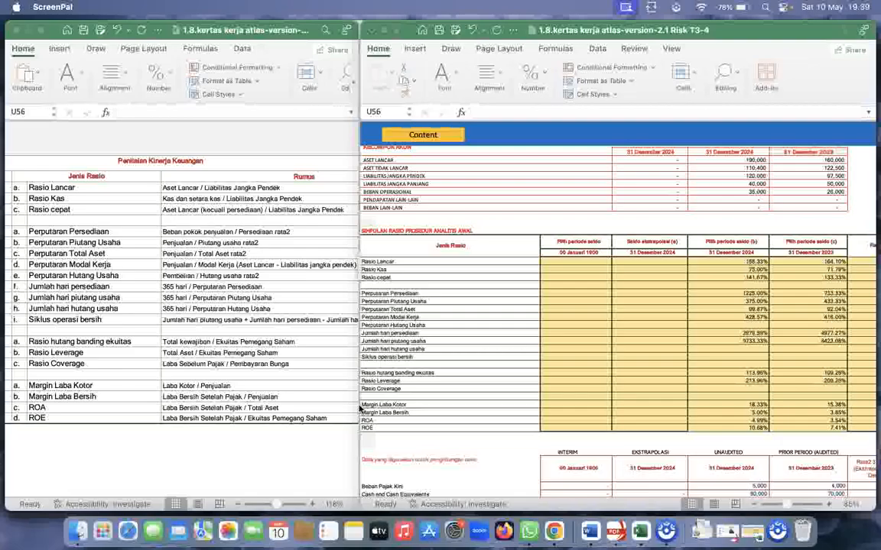
- Review the Rasio Lancar row and its reference formula, Aset Lancar / Liabilitas Jangka Pendek
click(400, 264)
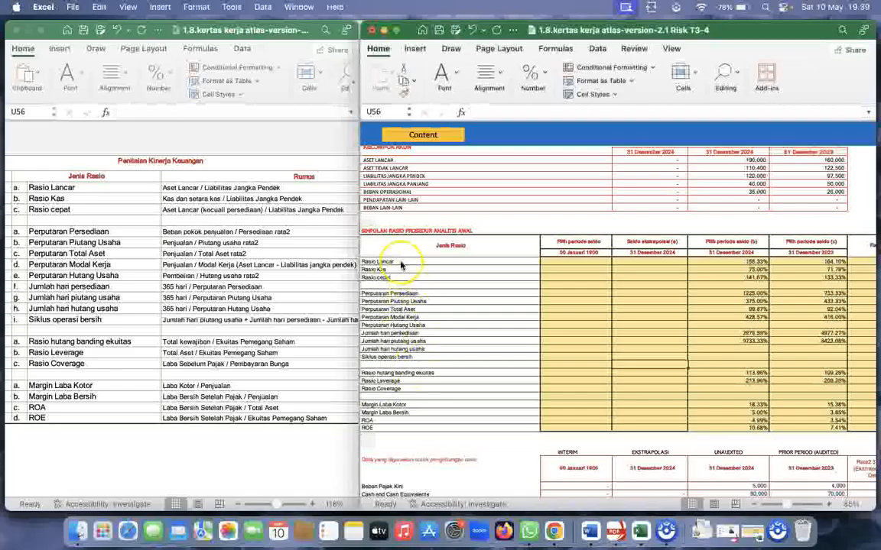
click(393, 262)
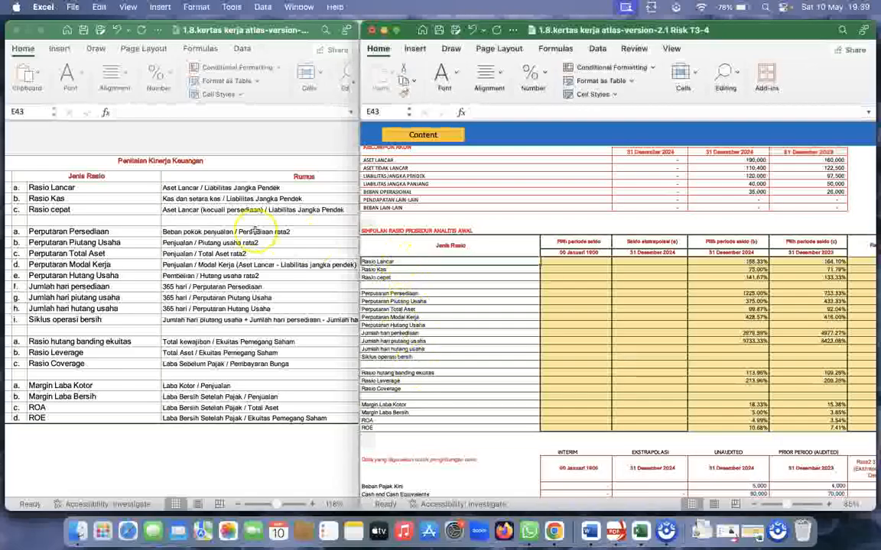
click(223, 188)
click(223, 187)
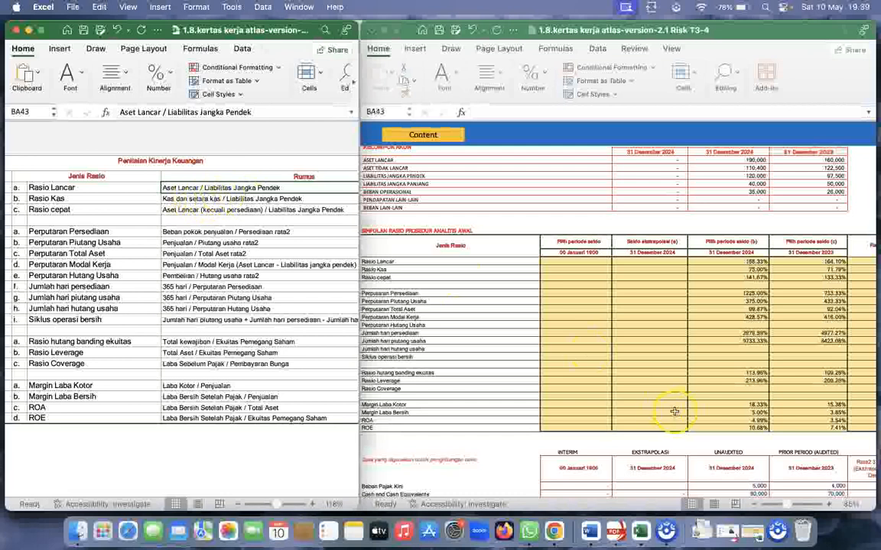
click(677, 317)
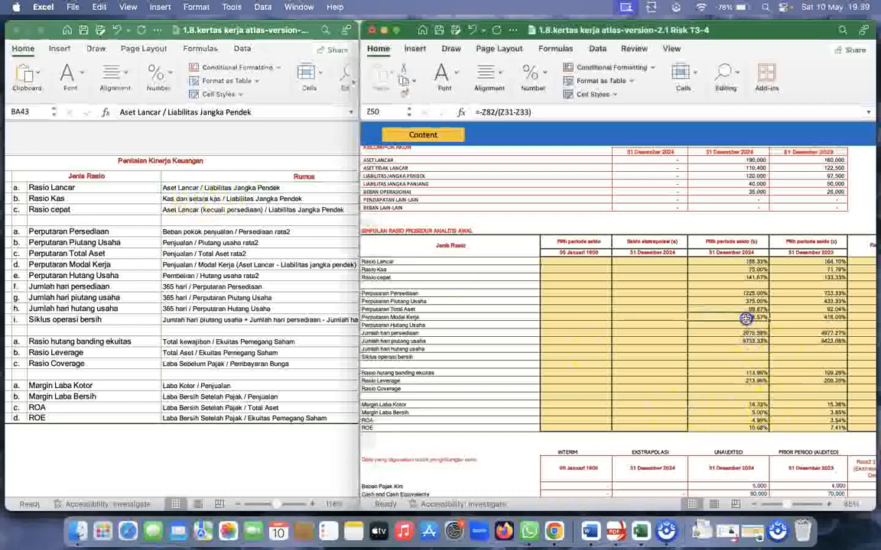
click(751, 261)
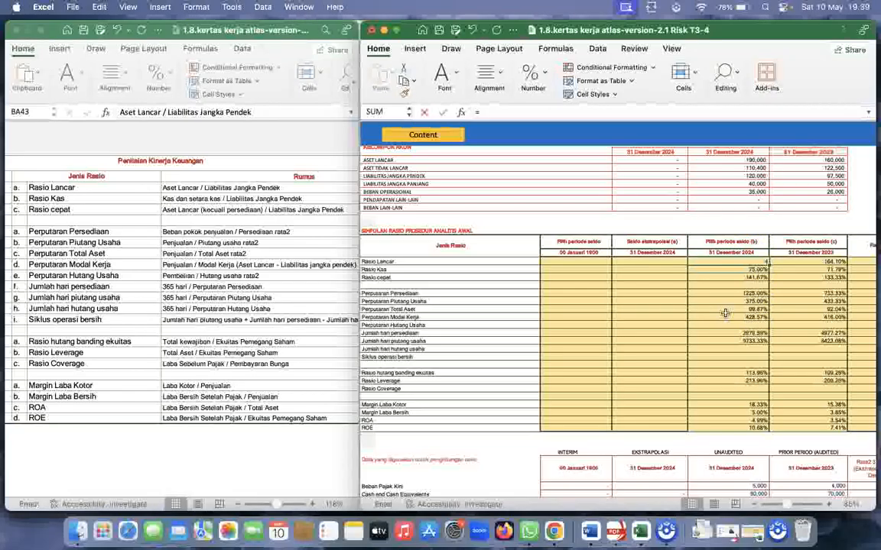
text(=)
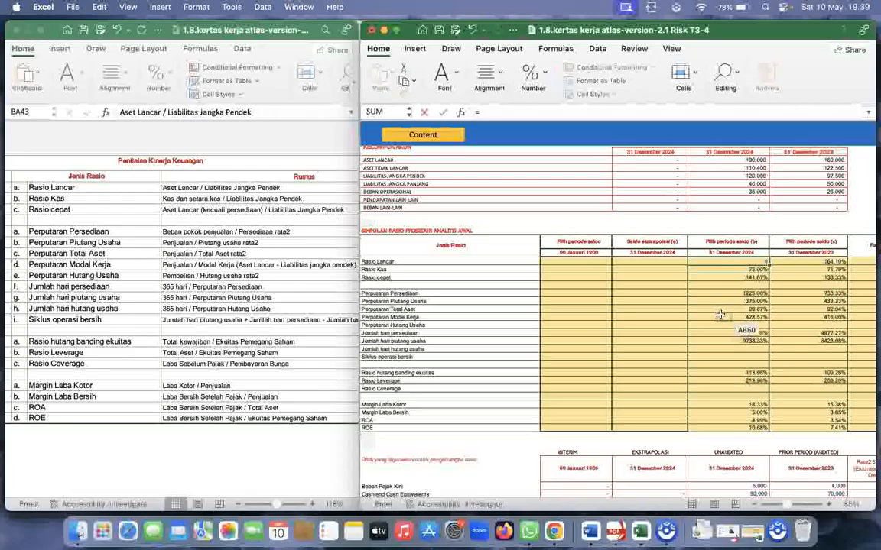
scroll(720, 314, up, 5)
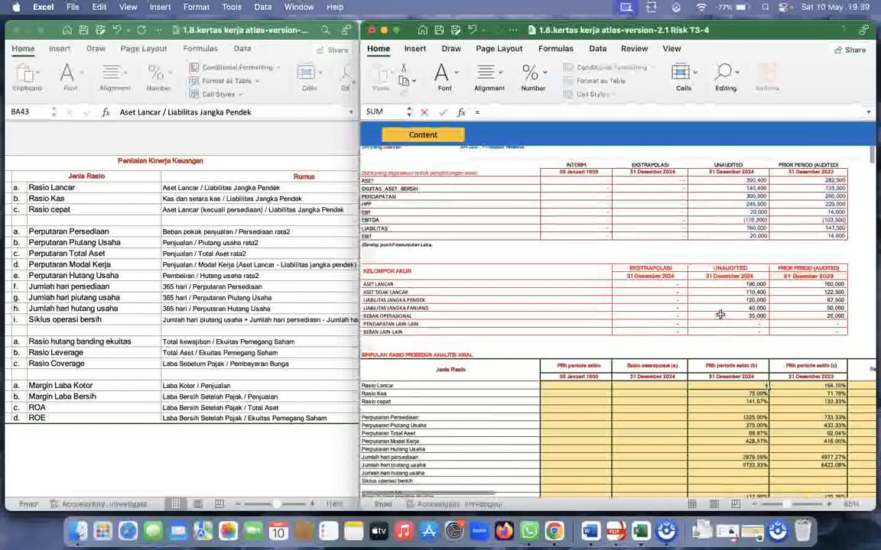
click(757, 284)
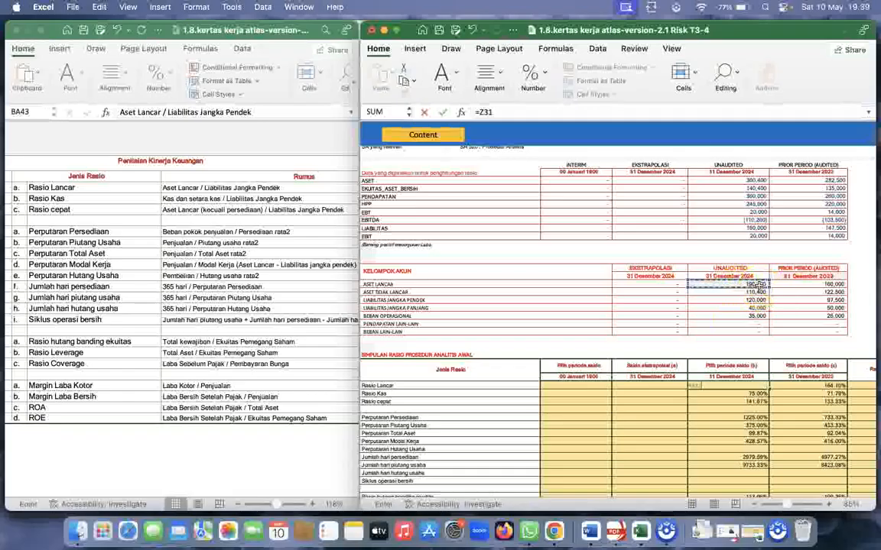
key(BackSpace)
key(BackSpace)
key(BackSpace)
text(=)
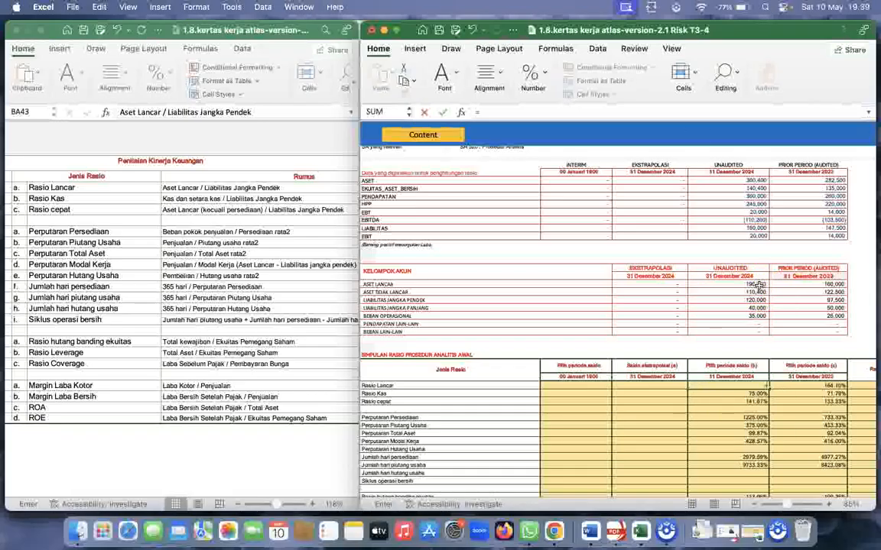
click(721, 433)
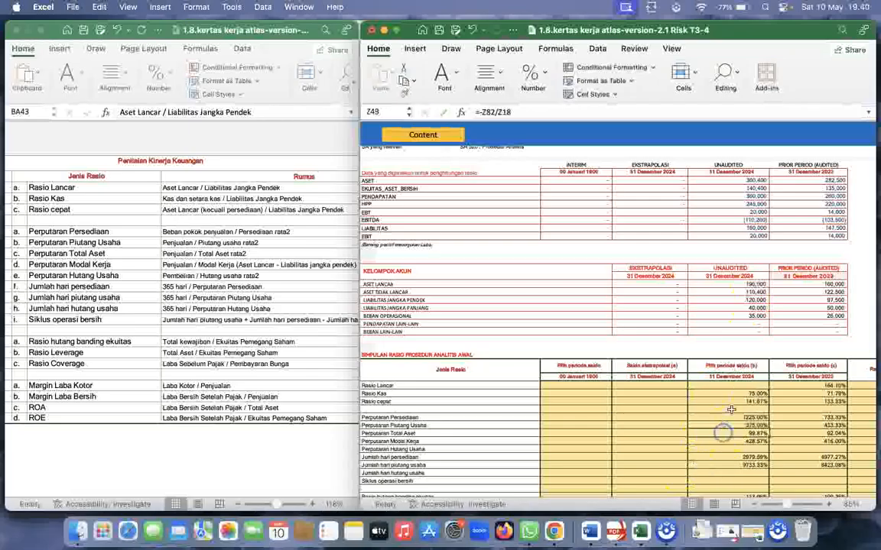
- Enter the formula =Z31/Z33 for Rasio Lancar in the 31 Desember 2024 column, dividing current assets by short-term liabilities
click(746, 387)
text(=)
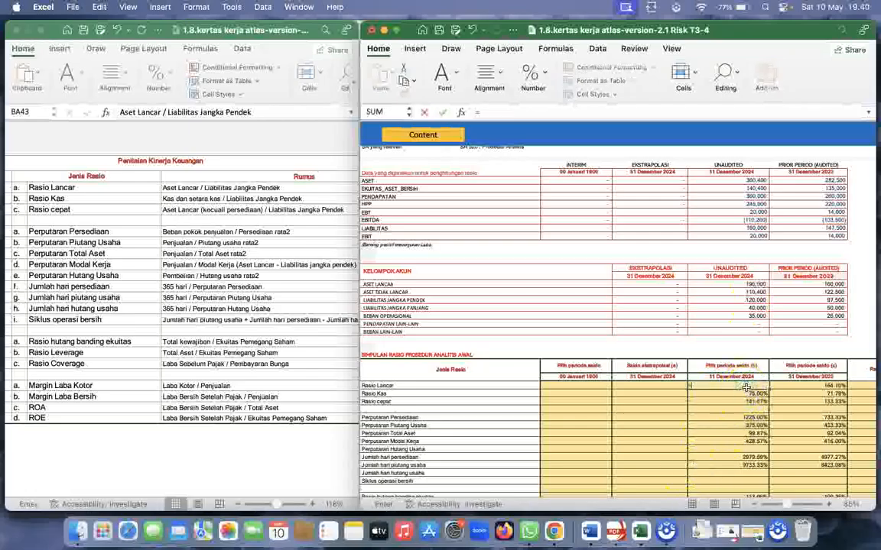
click(753, 282)
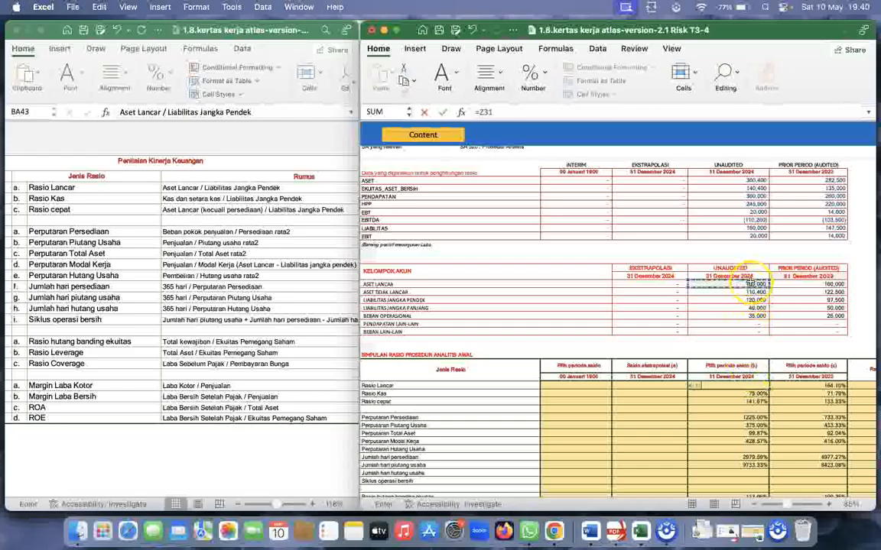
text(/)
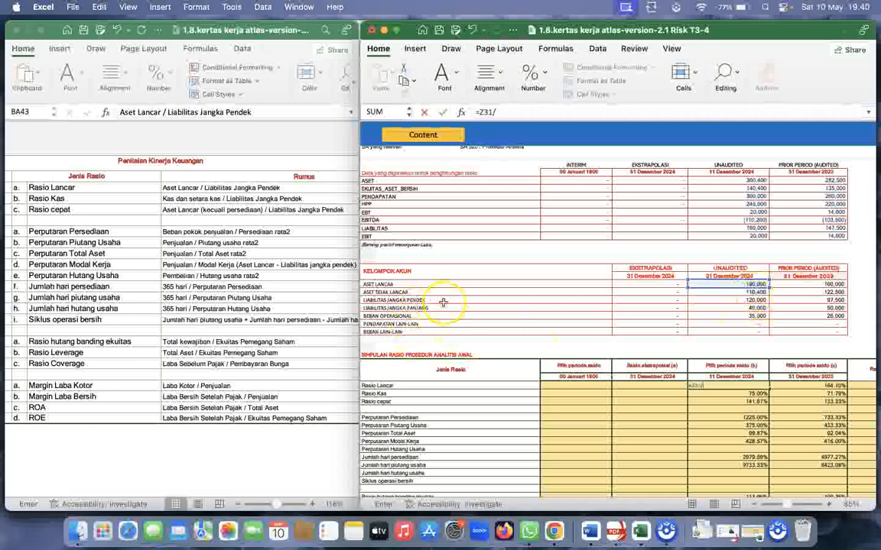
click(760, 299)
key(Return)
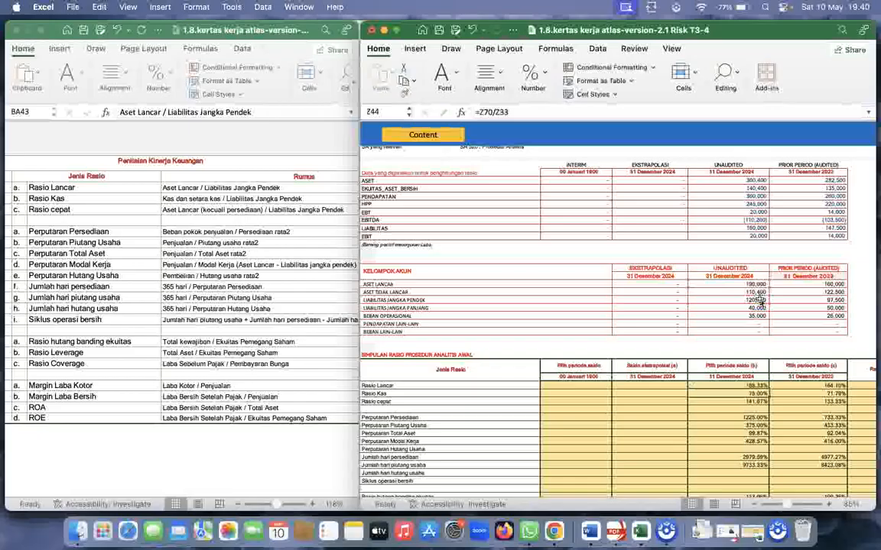
- Format all ratio values in the 31 Desember 2024 and 31 Desember 2023 columns as Number with three decimal places
scroll(749, 417, down, 3)
scroll(749, 418, down, 3)
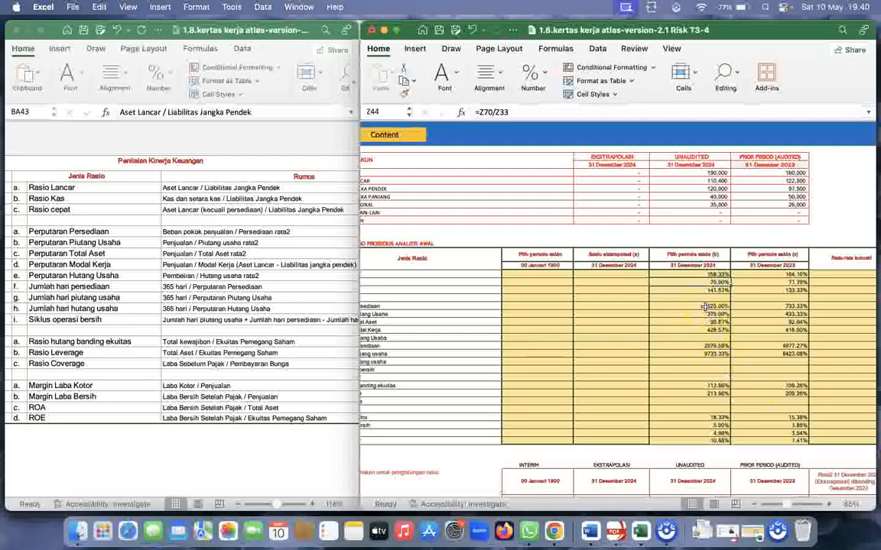
click(713, 274)
drag(712, 273, 796, 438)
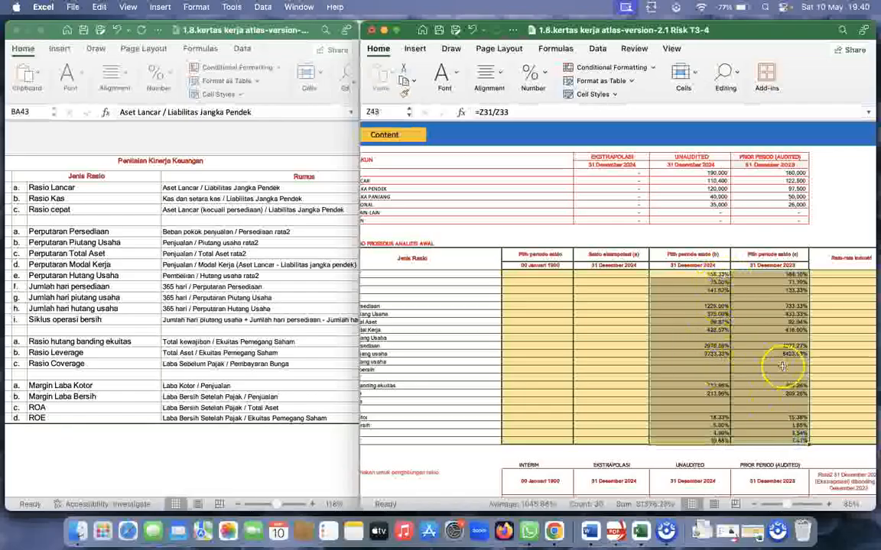
right_click(685, 310)
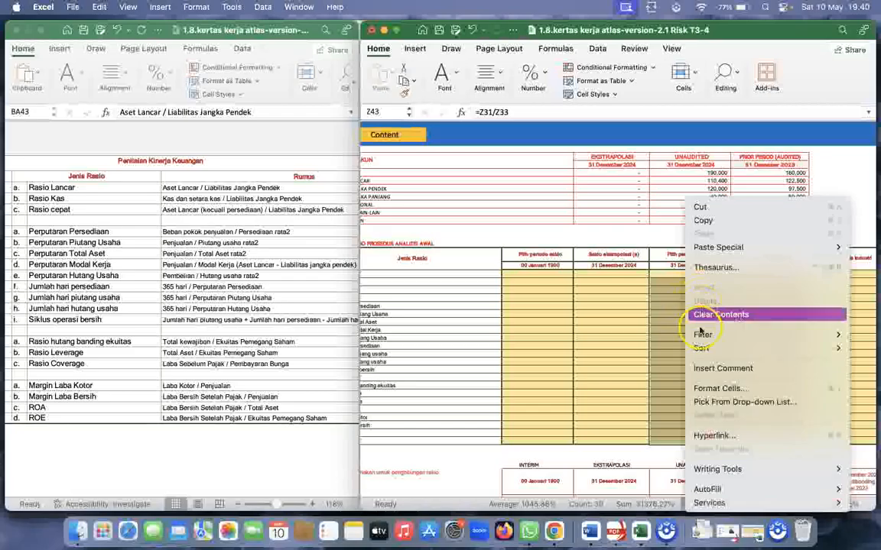
click(717, 389)
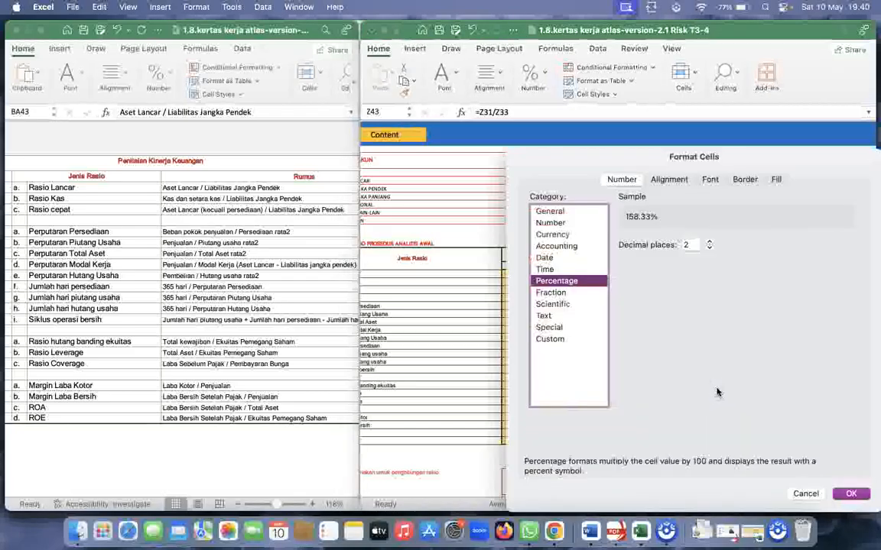
click(551, 222)
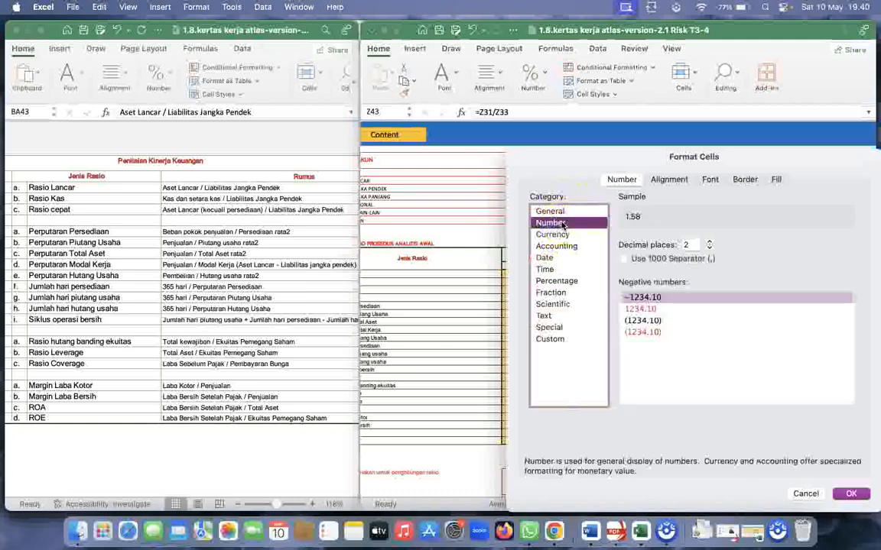
click(862, 498)
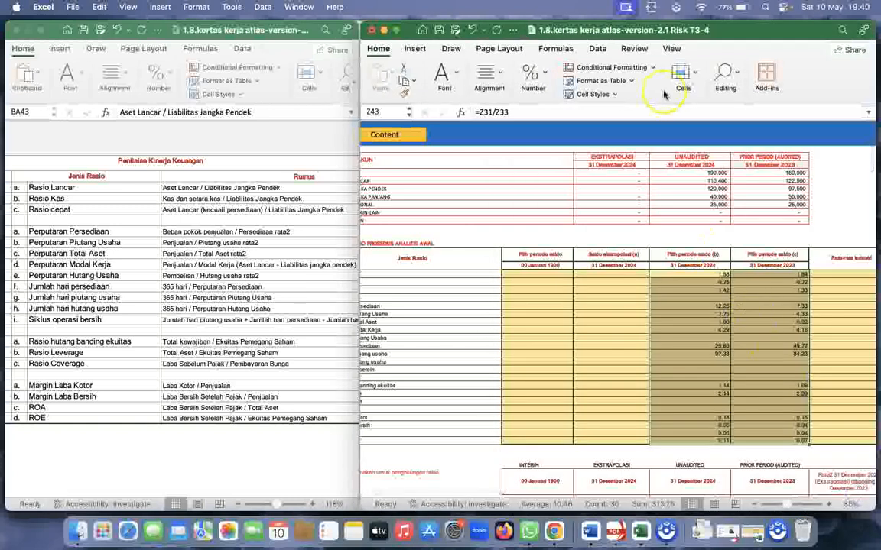
click(546, 73)
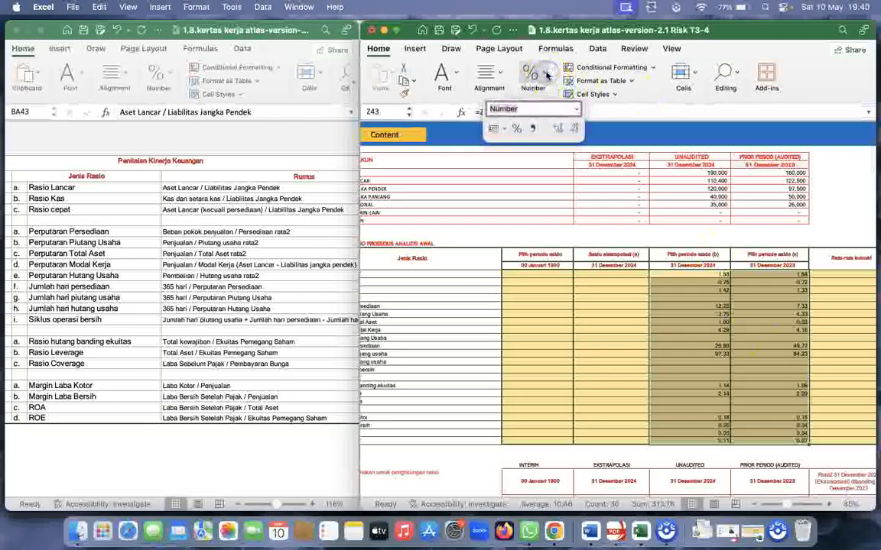
click(558, 129)
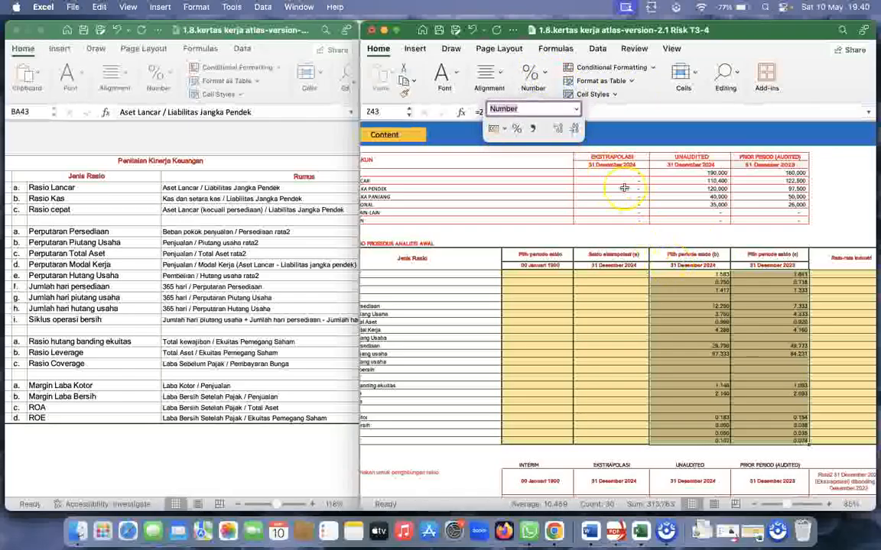
- Inspect which account balances the Rasio Lancar formula for 31 Desember 2024 refers to, leaving the formula as it is
click(711, 274)
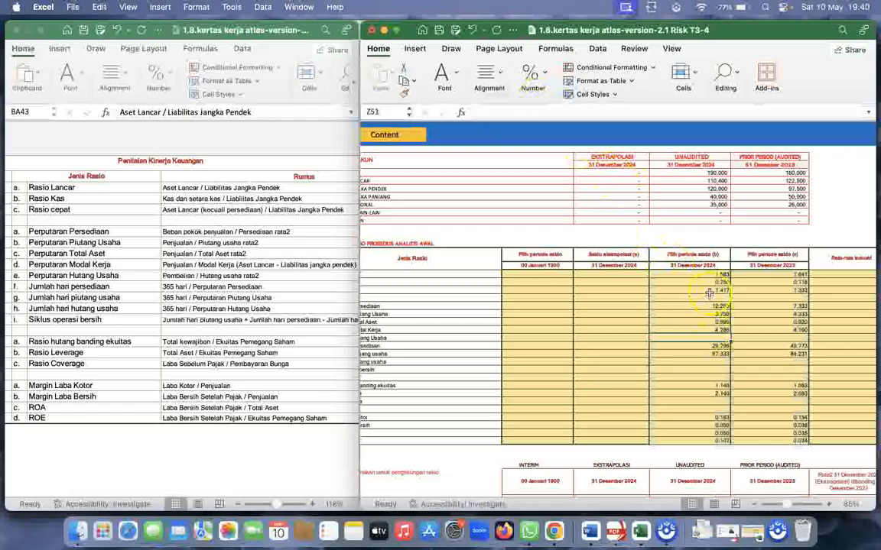
scroll(710, 273, left, 2)
scroll(710, 273, down, 1)
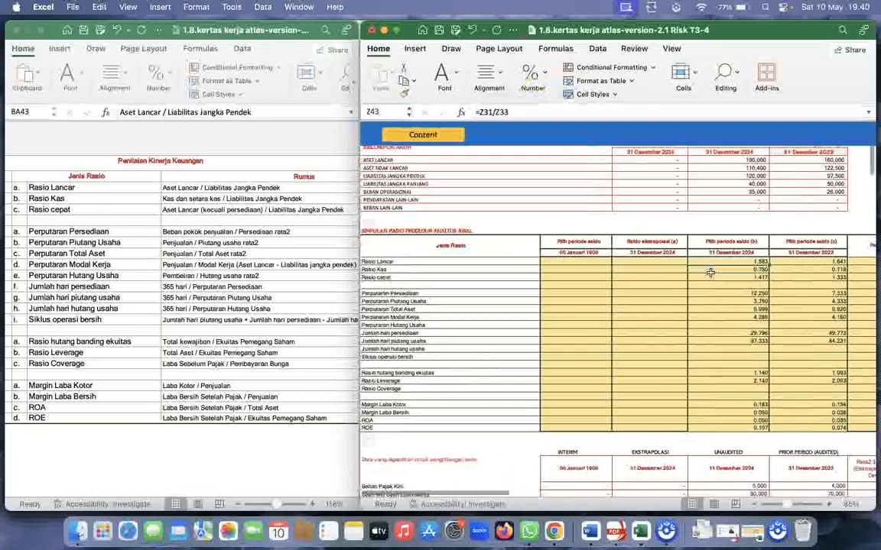
scroll(710, 273, up, 3)
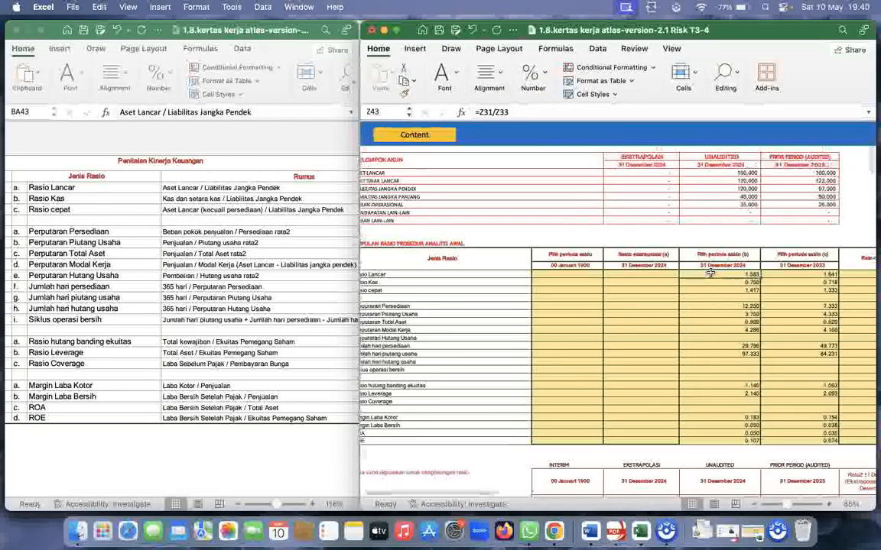
click(531, 112)
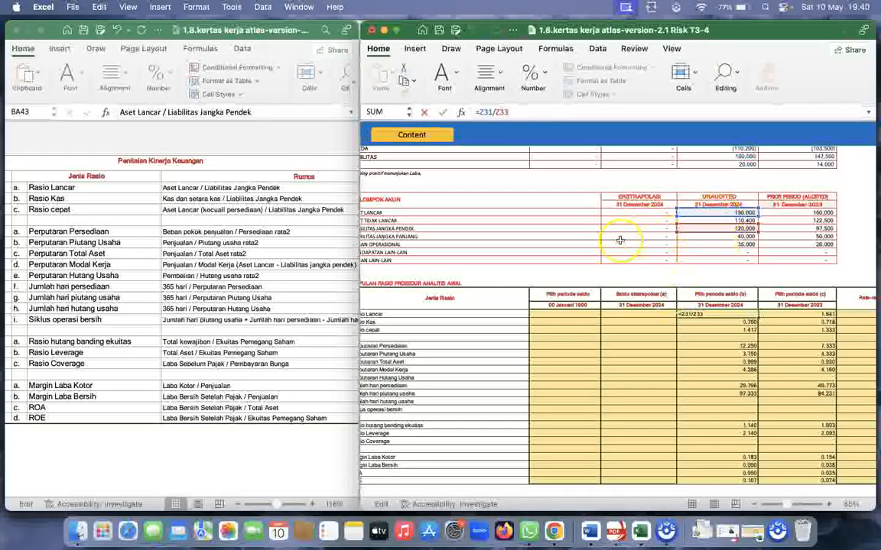
scroll(619, 240, left, 1)
scroll(619, 240, up, 1)
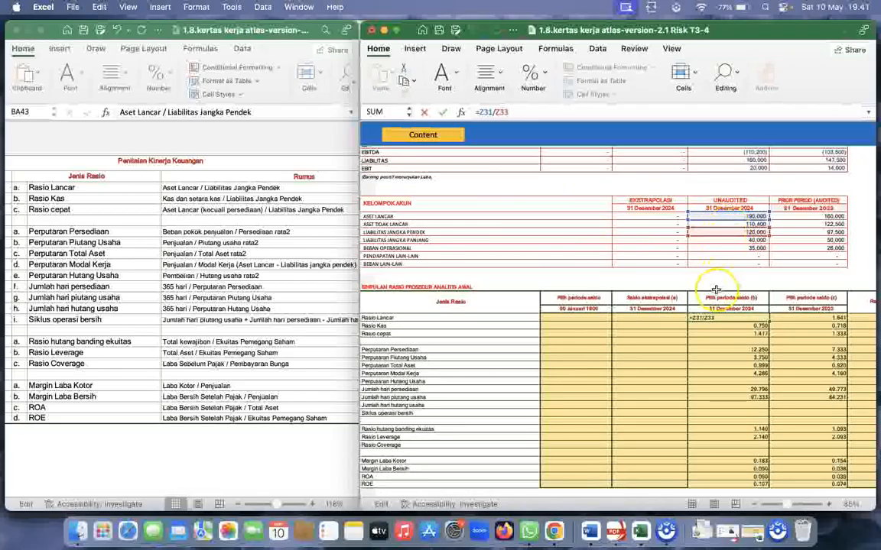
key(Return)
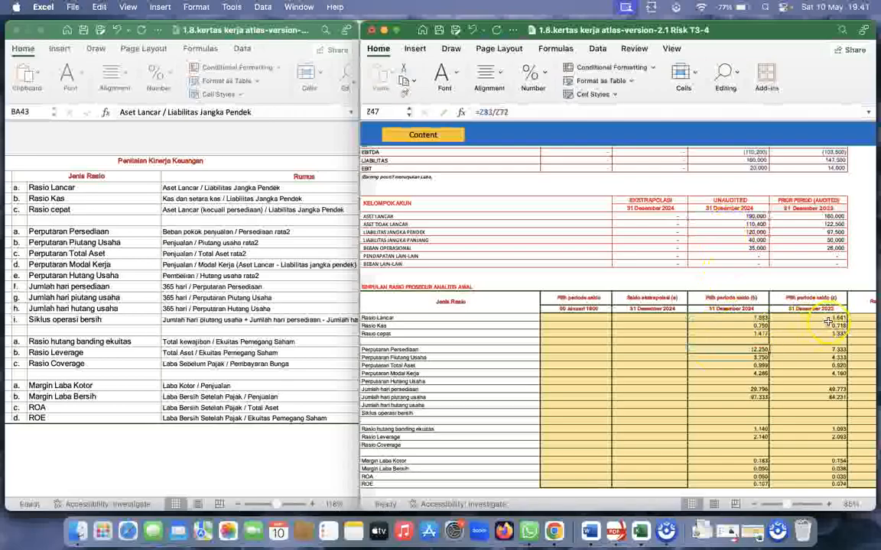
- Copy the Rasio Lancar formula from the 31 Desember 2024 column to the 31 Desember 2023 column
click(752, 318)
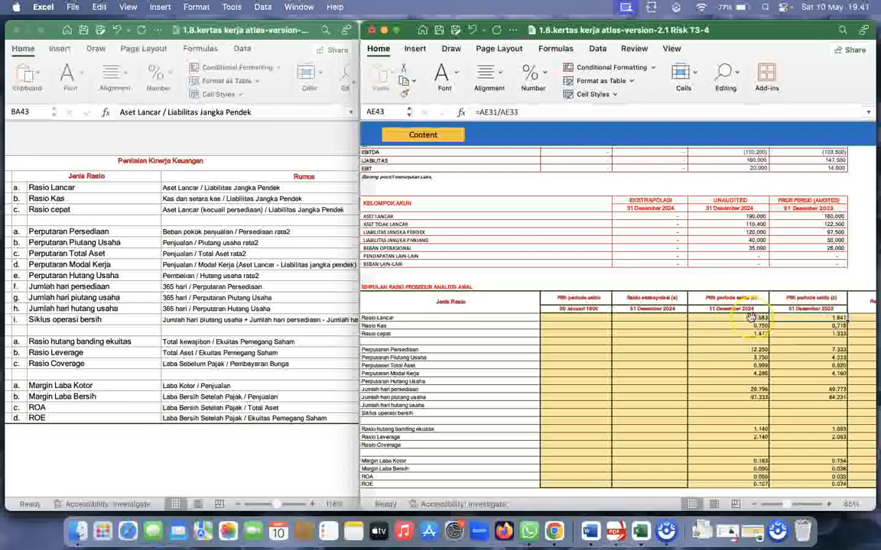
click(752, 389)
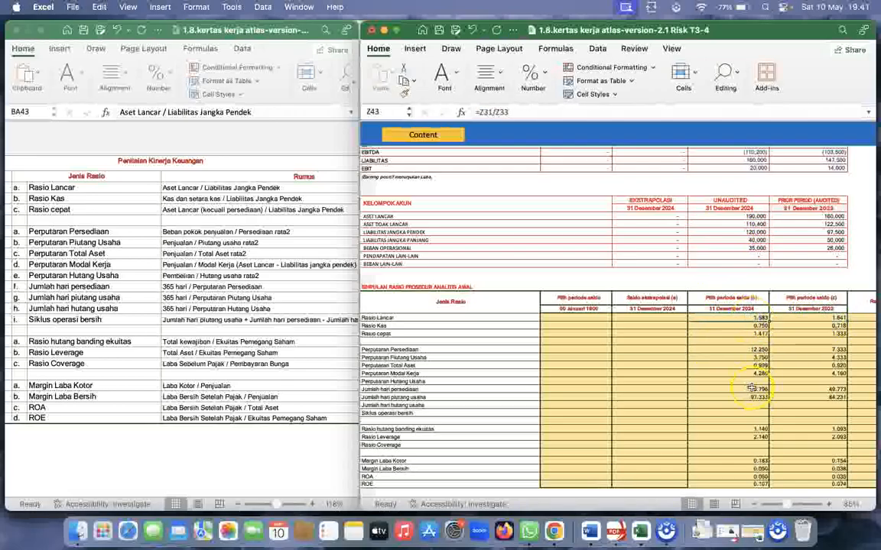
key(super+c)
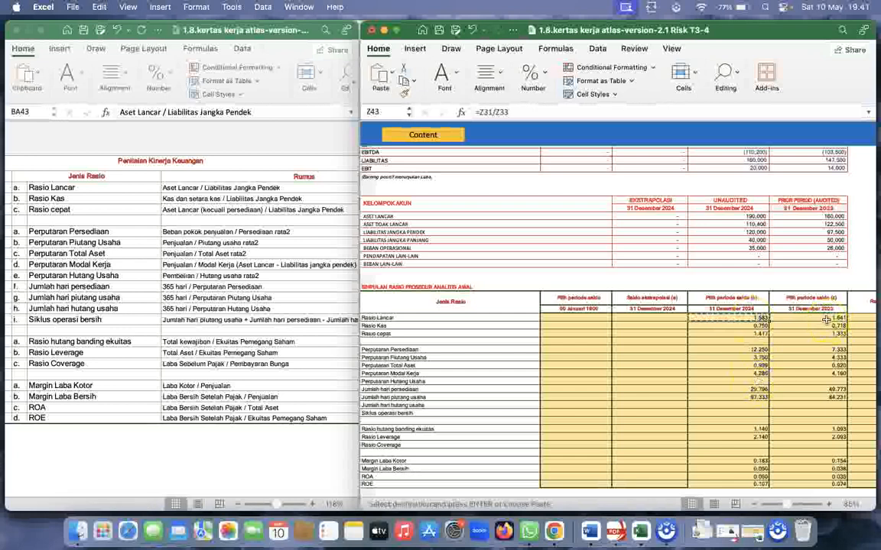
click(827, 319)
key(super+v)
click(815, 339)
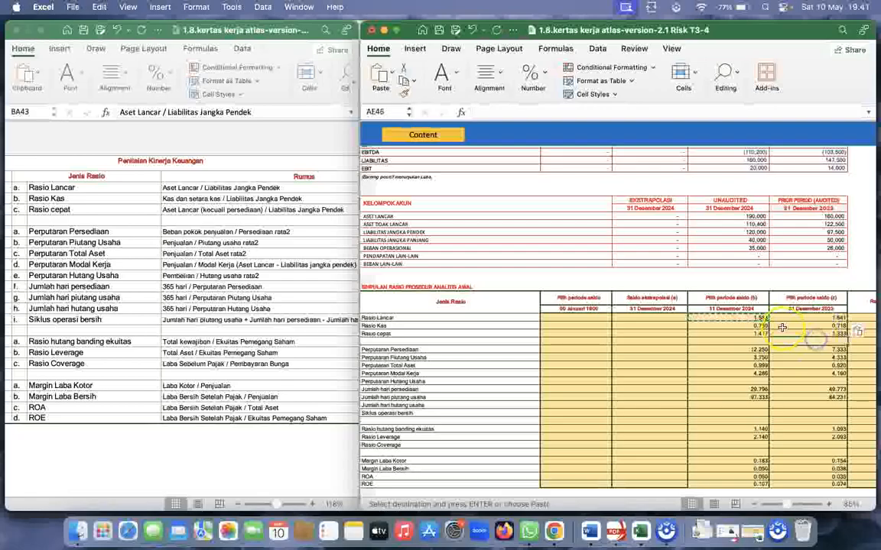
- Enter the formula =Z70/Z33 for Rasio Kas in the 31 Desember 2024 column, dividing Cash and Cash Equivalents by short-term liabilities
click(742, 325)
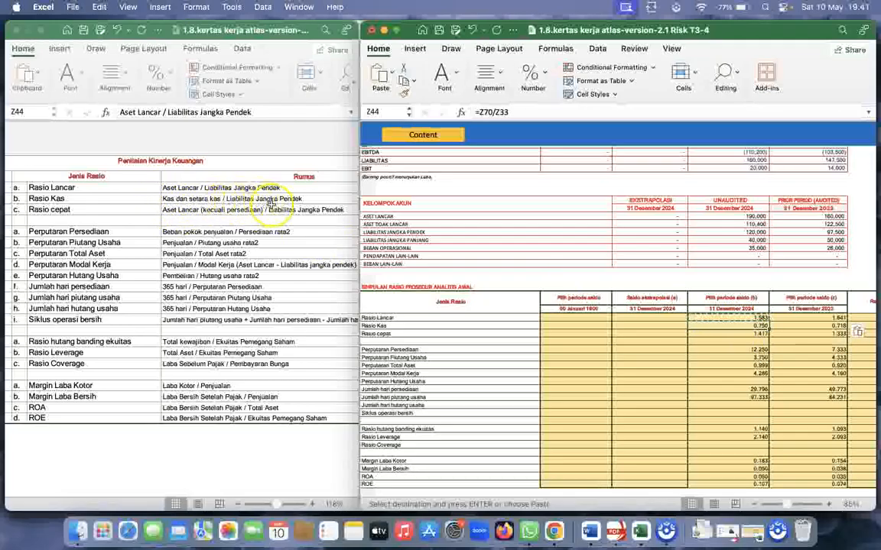
click(732, 368)
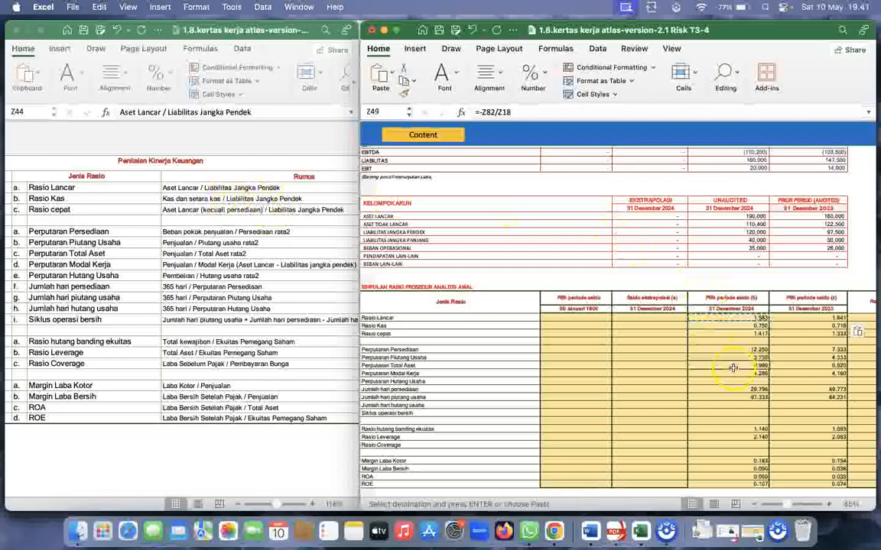
click(728, 325)
text(=)
scroll(711, 386, up, 3)
scroll(708, 383, up, 2)
scroll(643, 345, down, 3)
scroll(644, 345, down, 10)
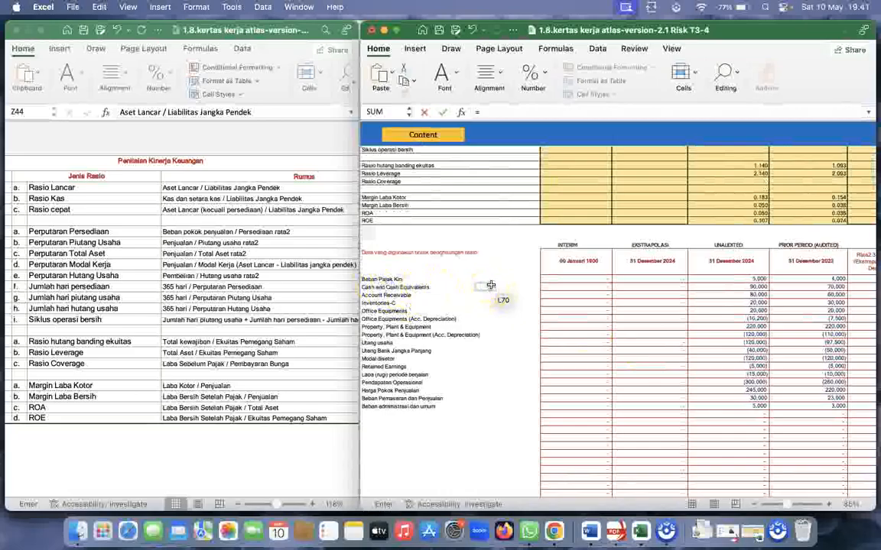
click(757, 287)
text(/)
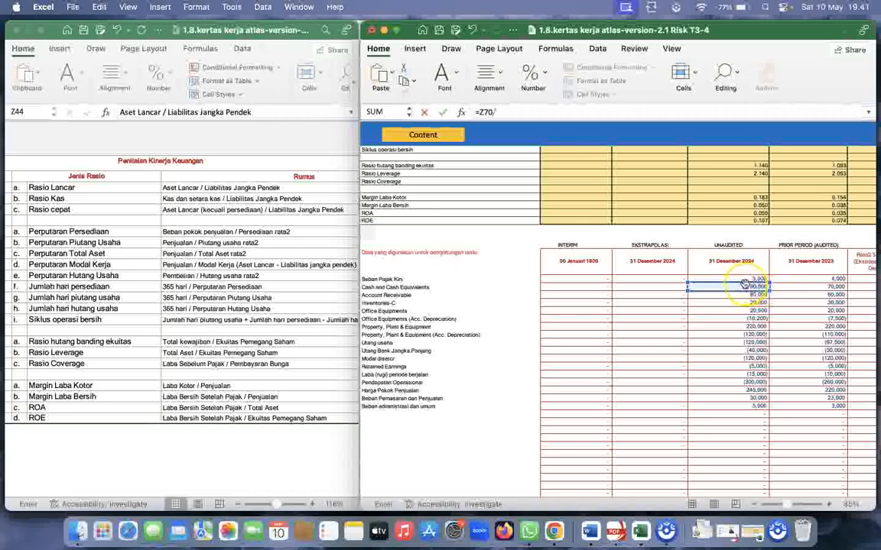
scroll(744, 284, up, 10)
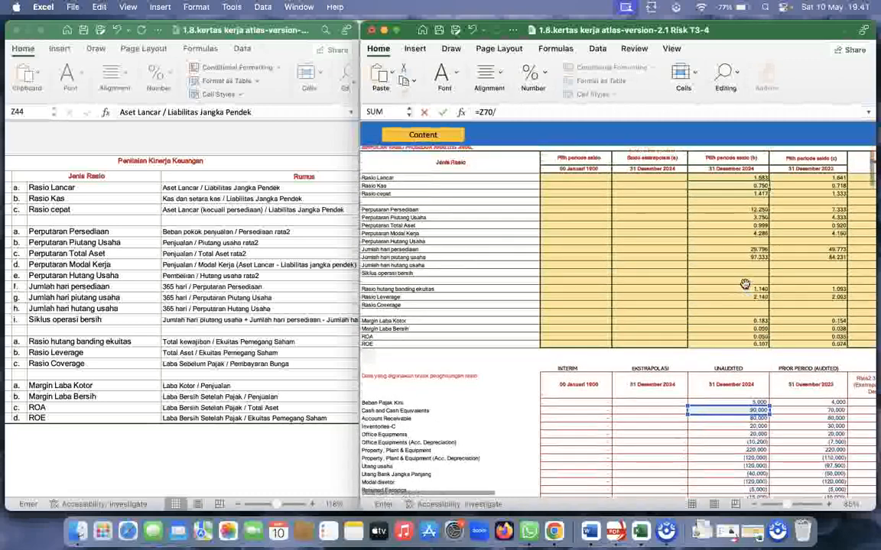
scroll(745, 285, up, 1)
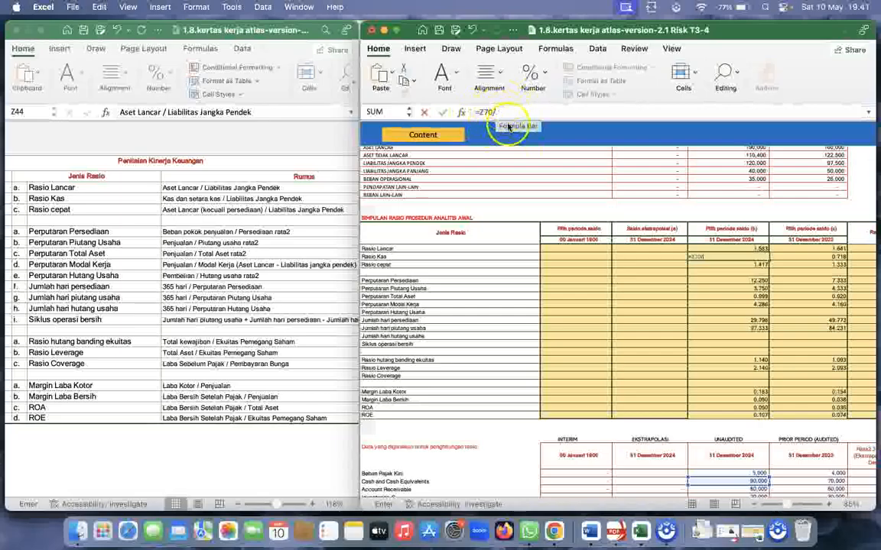
scroll(620, 244, up, 5)
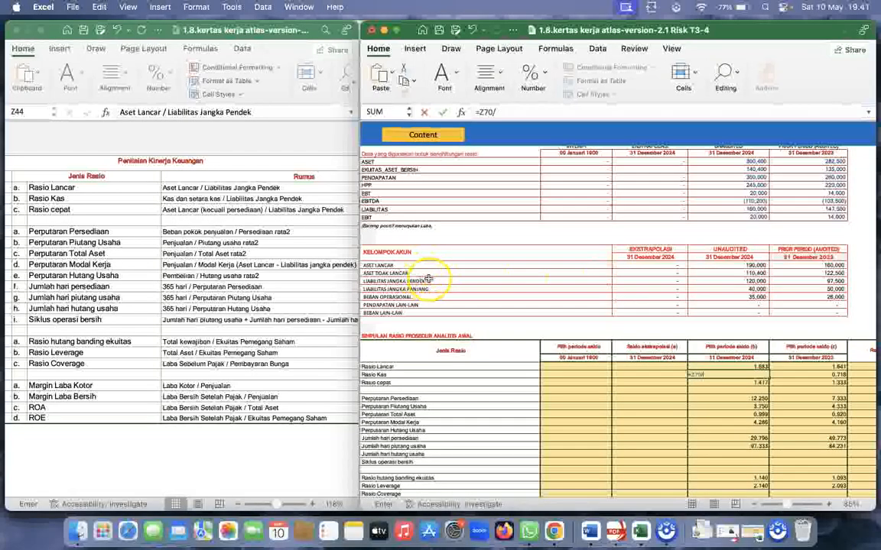
click(756, 280)
key(Return)
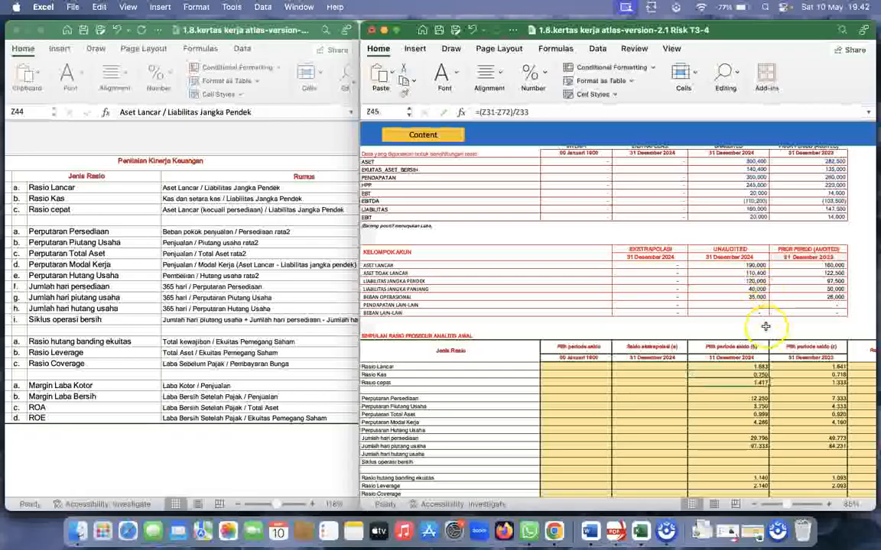
- Inspect which balances the Rasio Kas formulas for 31 Desember 2024 and 31 Desember 2023 refer to, leaving them as they are
click(757, 374)
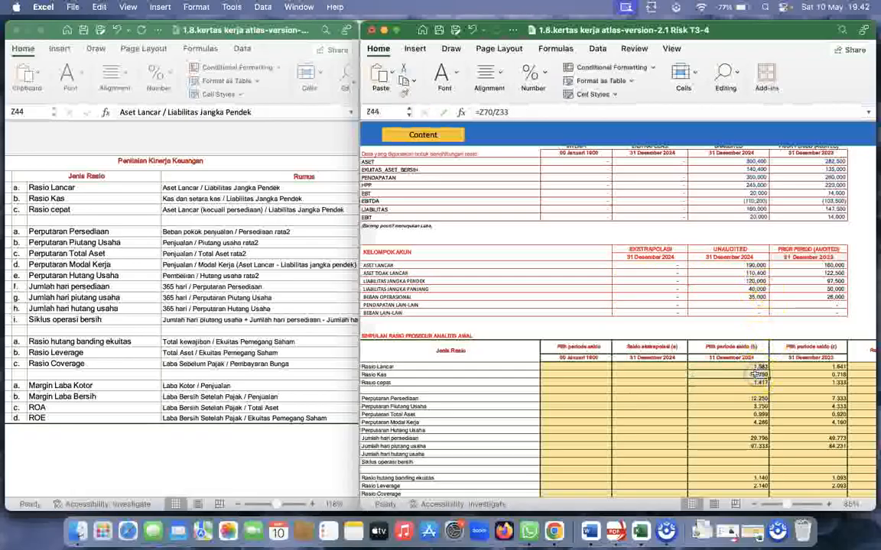
click(803, 375)
click(528, 112)
scroll(782, 447, down, 5)
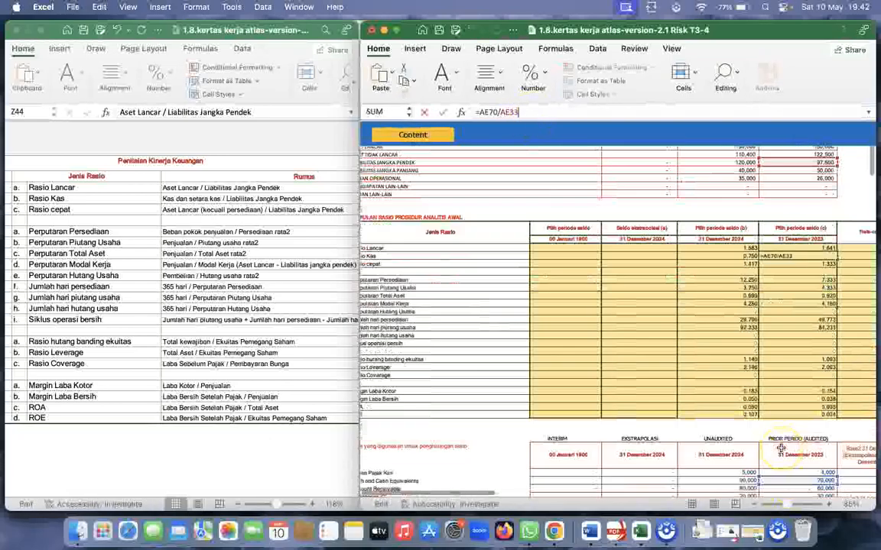
click(758, 373)
- Enter the formula =(Z31-Z72)/Z33 for Rasio cepat in the 31 Desember 2024 column, dividing current assets less inventories by short-term liabilities
click(755, 261)
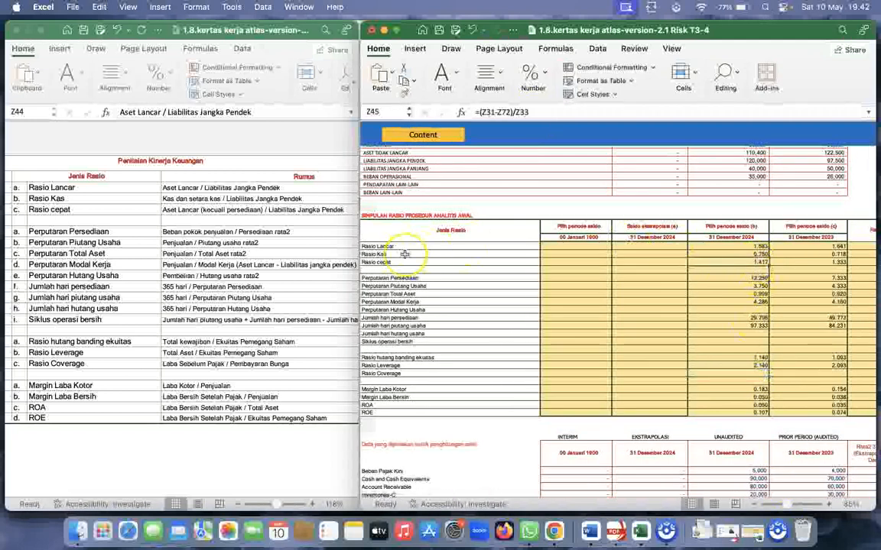
click(175, 198)
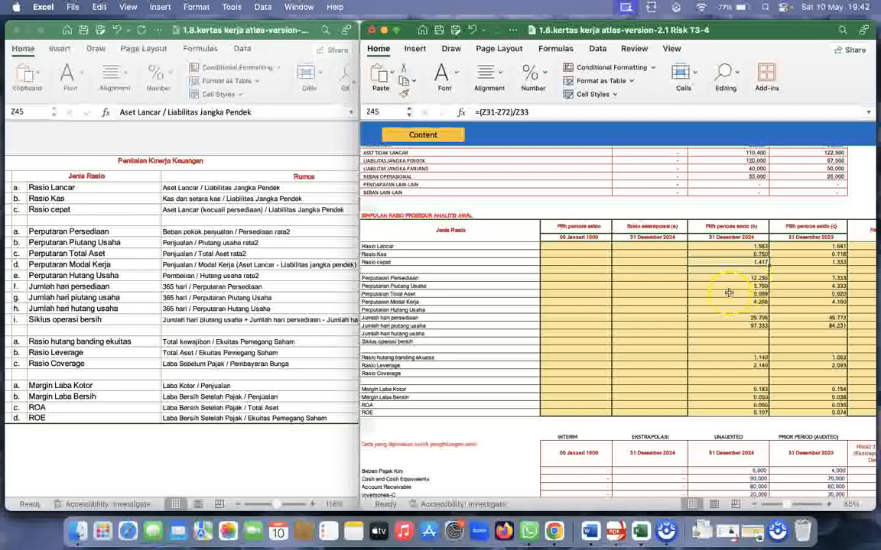
text(=)
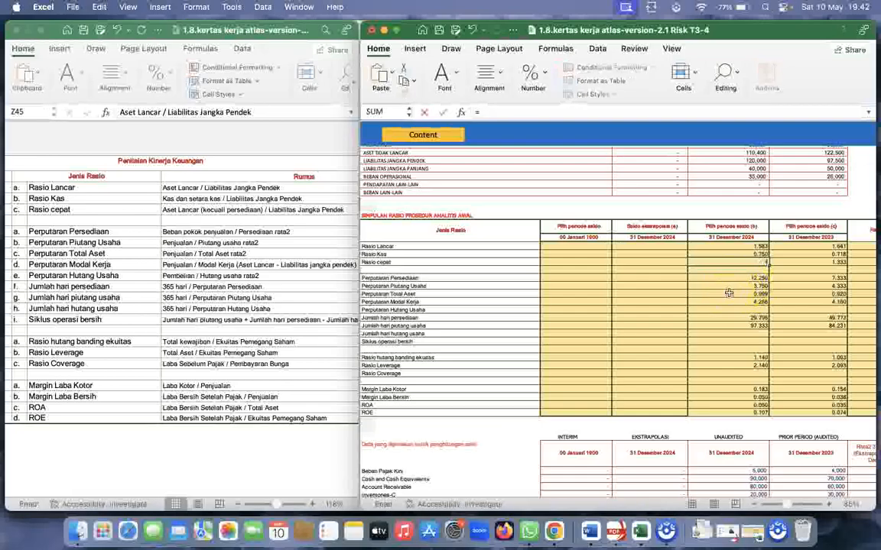
scroll(717, 269, up, 5)
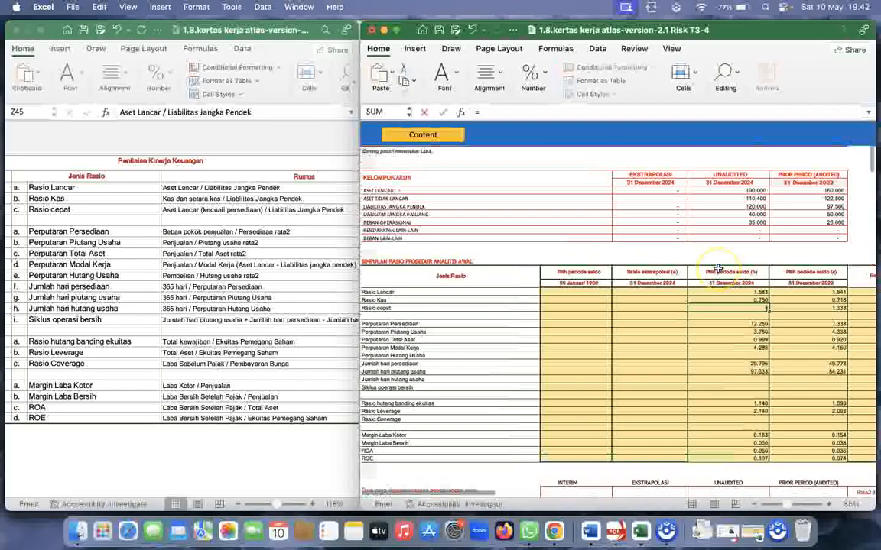
scroll(718, 268, up, 5)
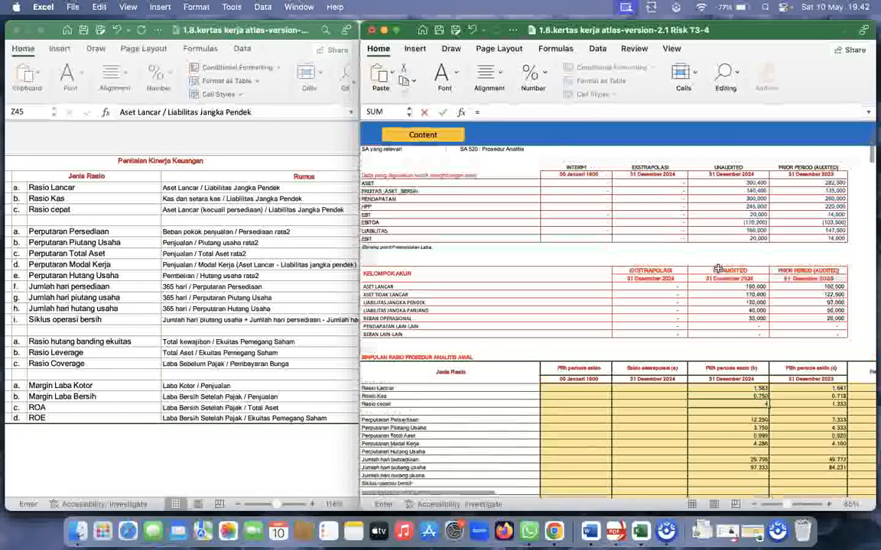
scroll(718, 268, down, 2)
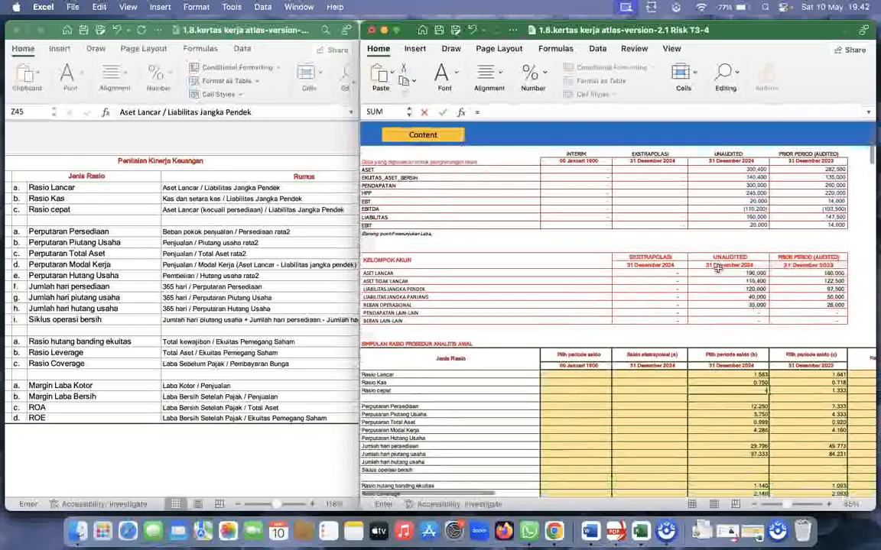
click(587, 162)
click(504, 111)
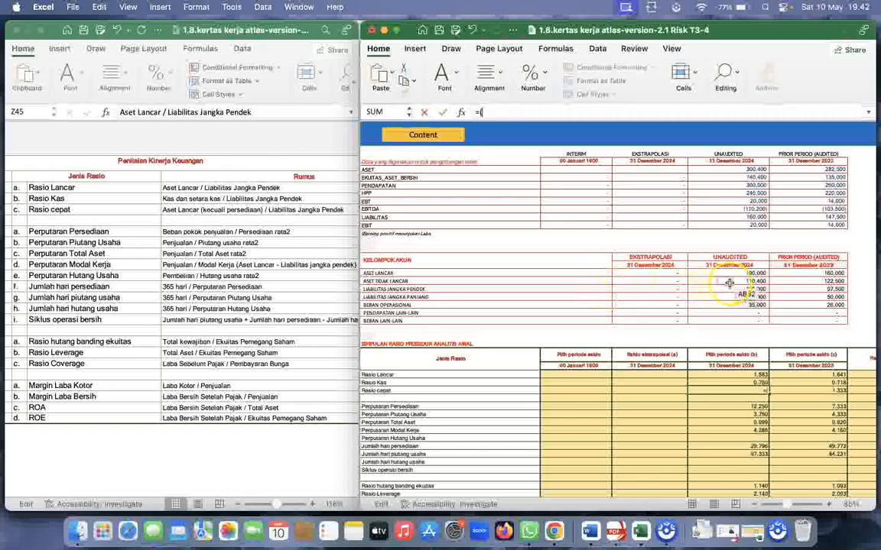
click(752, 273)
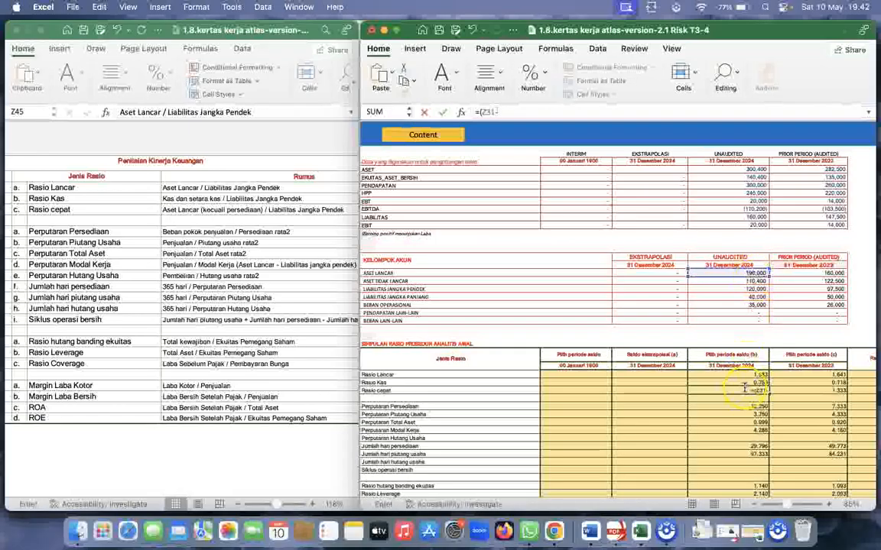
scroll(718, 441, down, 15)
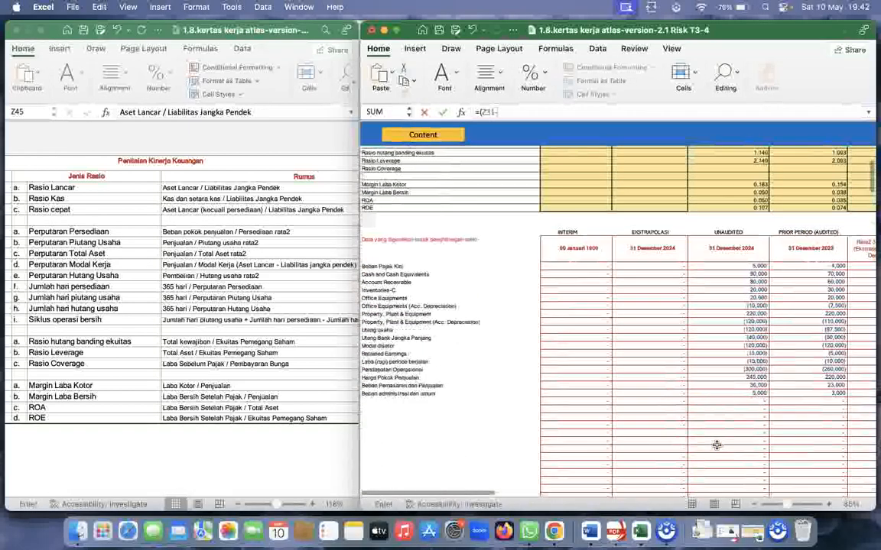
scroll(716, 444, up, 3)
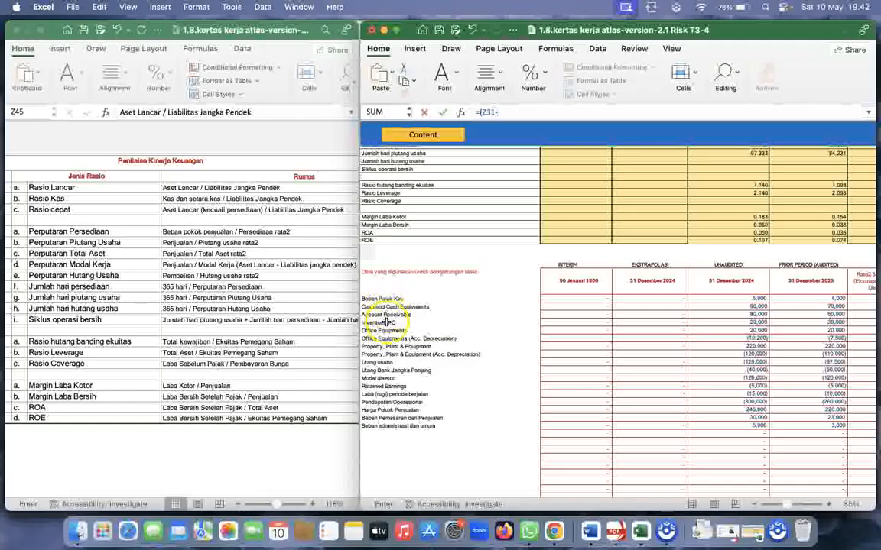
click(757, 323)
text()/)
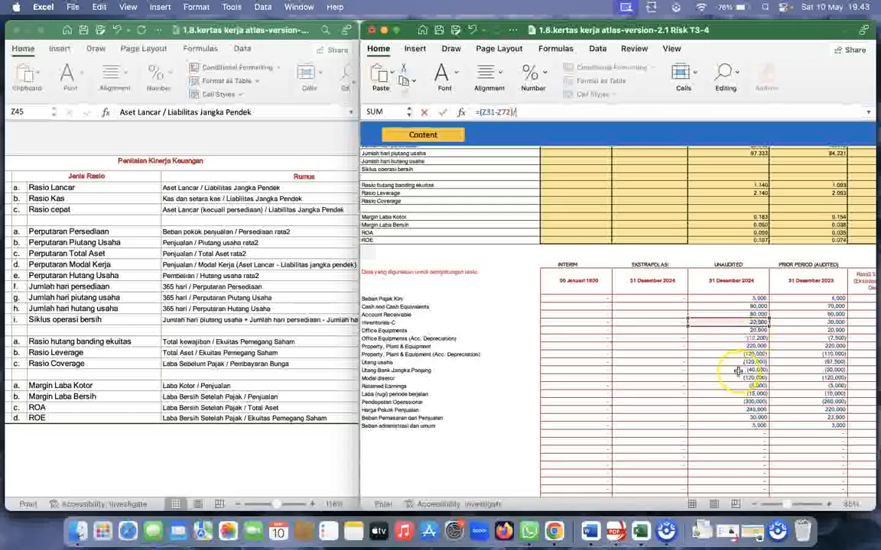
scroll(735, 372, up, 5)
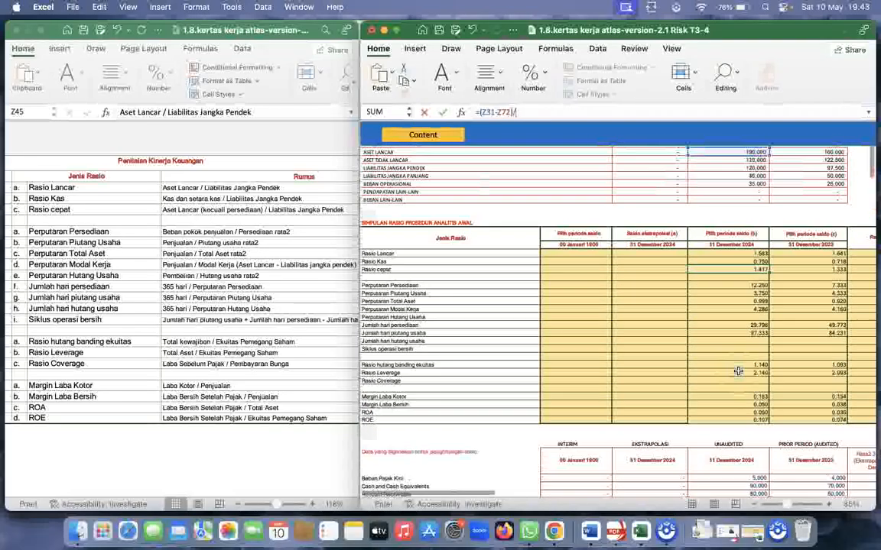
scroll(738, 372, up, 2)
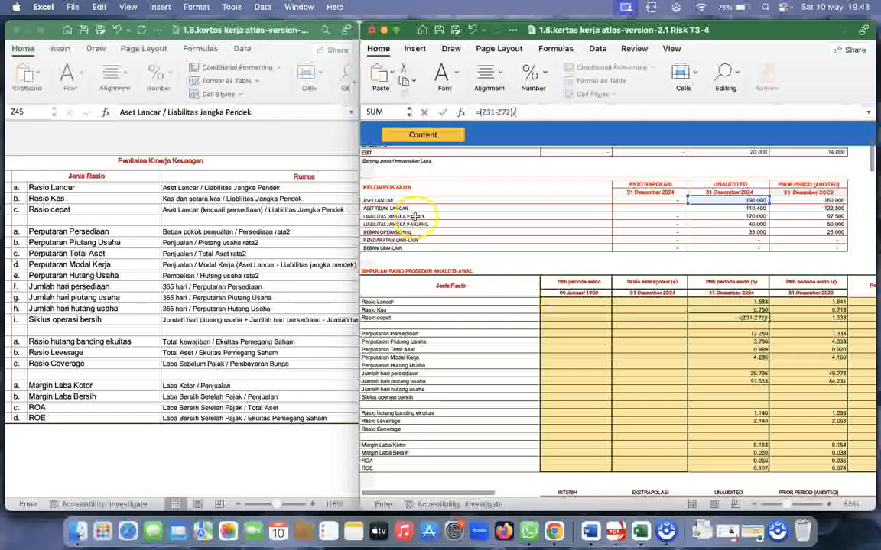
click(743, 217)
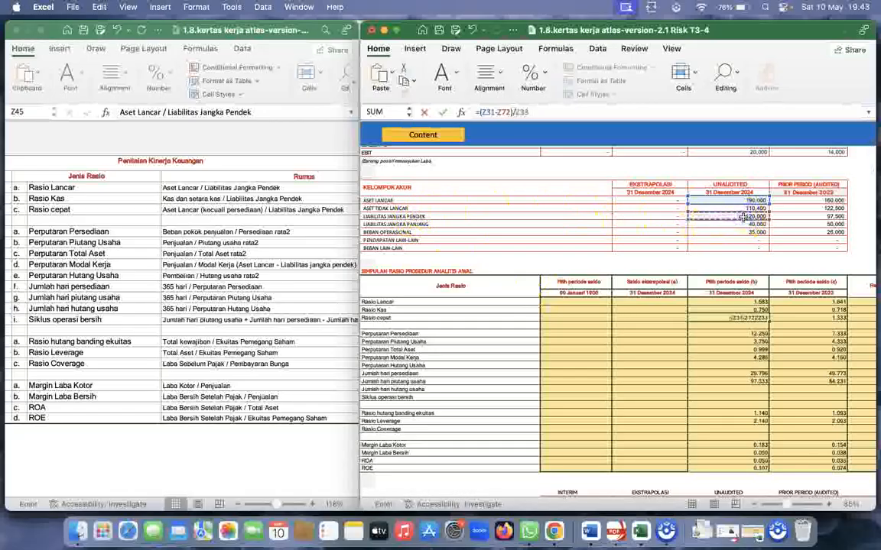
key(Return)
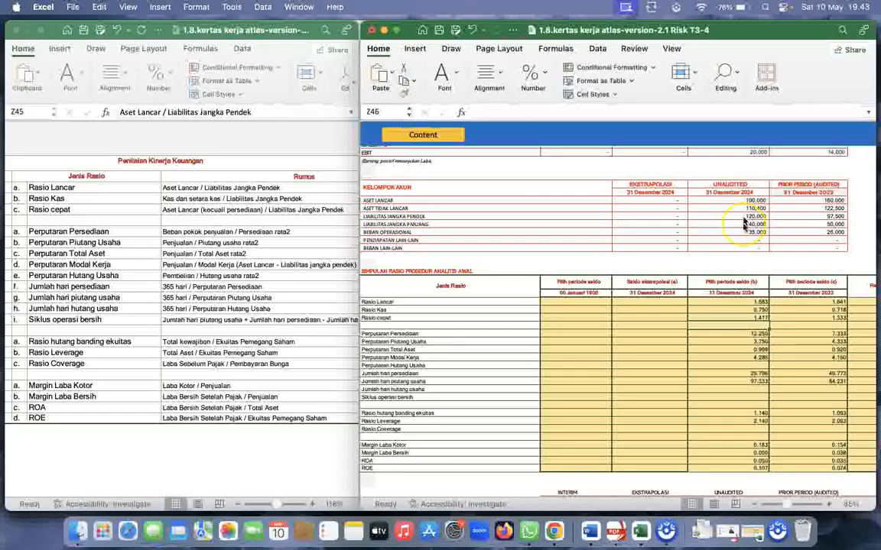
- Enter the formula =Z83/Z72 for Perputaran Persediaan in the 31 Desember 2024 column, dividing Harga Pokok Penjualan by inventories
click(752, 334)
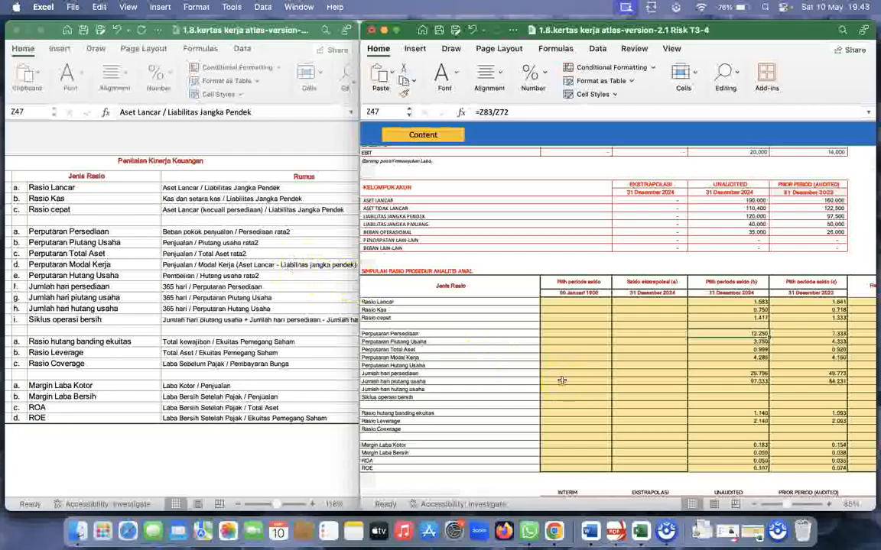
text(=)
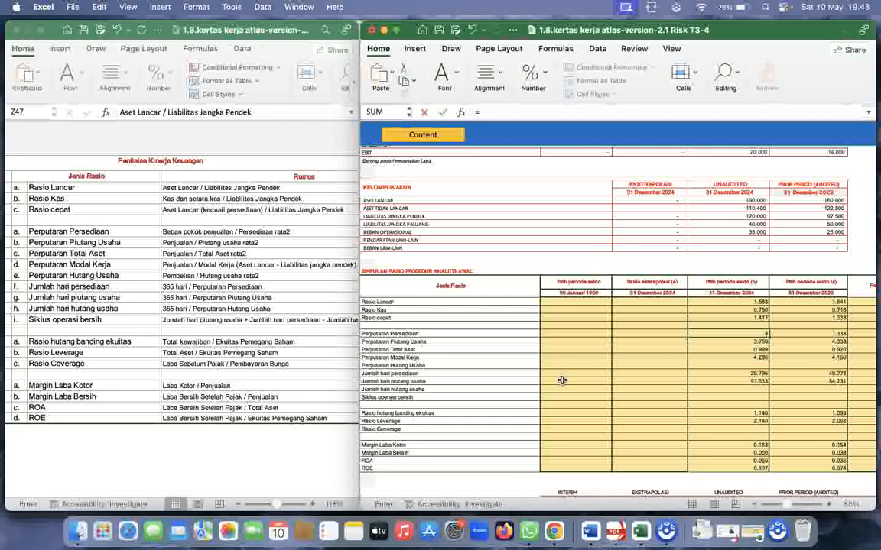
scroll(561, 380, down, 10)
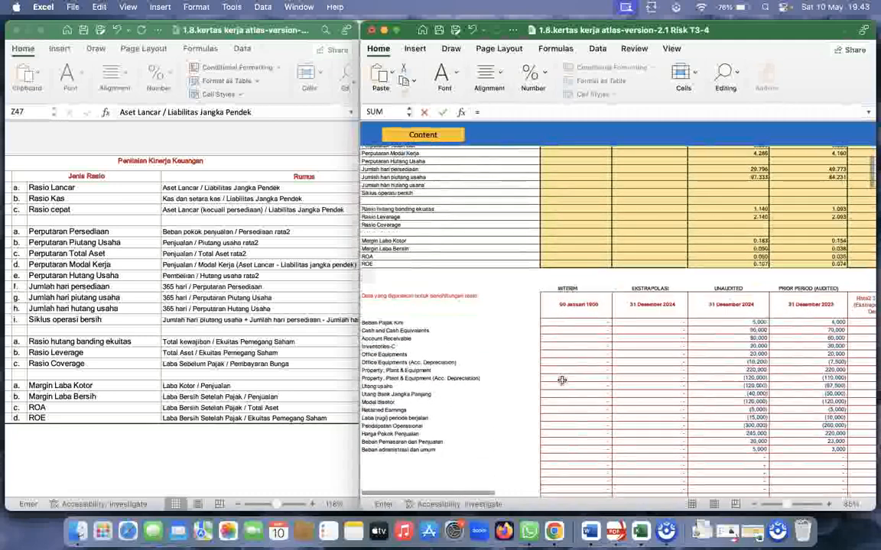
scroll(561, 379, down, 2)
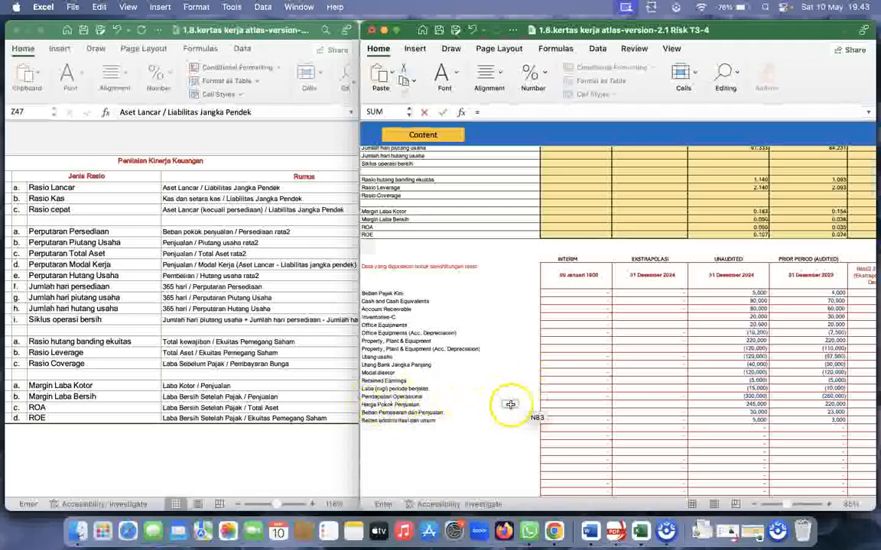
click(751, 405)
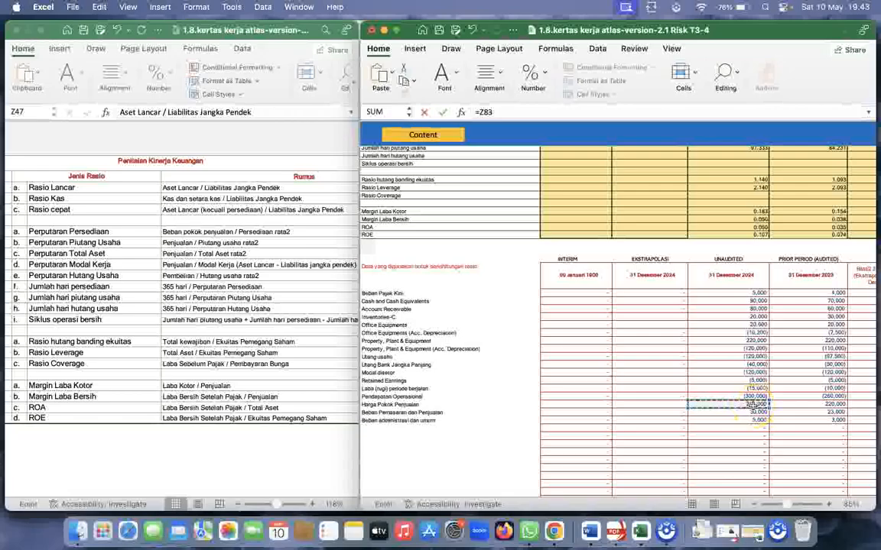
text(/)
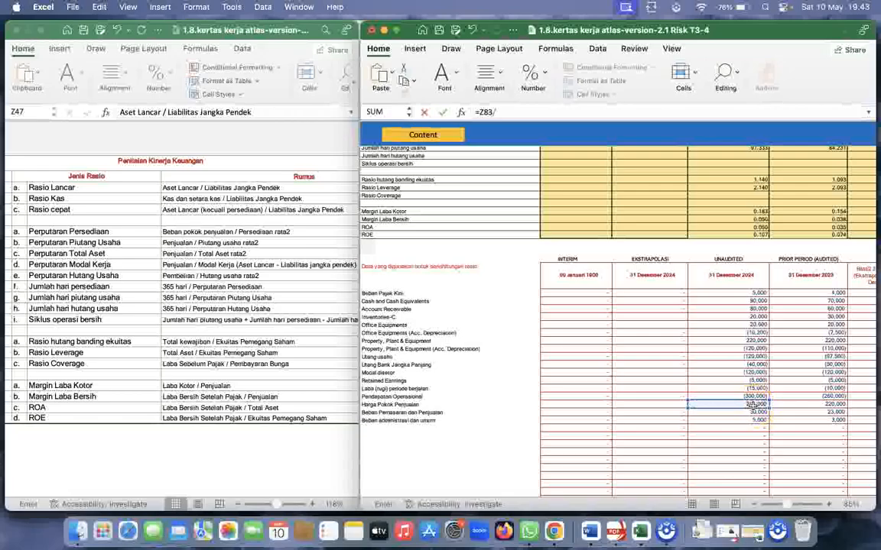
click(496, 111)
key(BackSpace)
text(/)
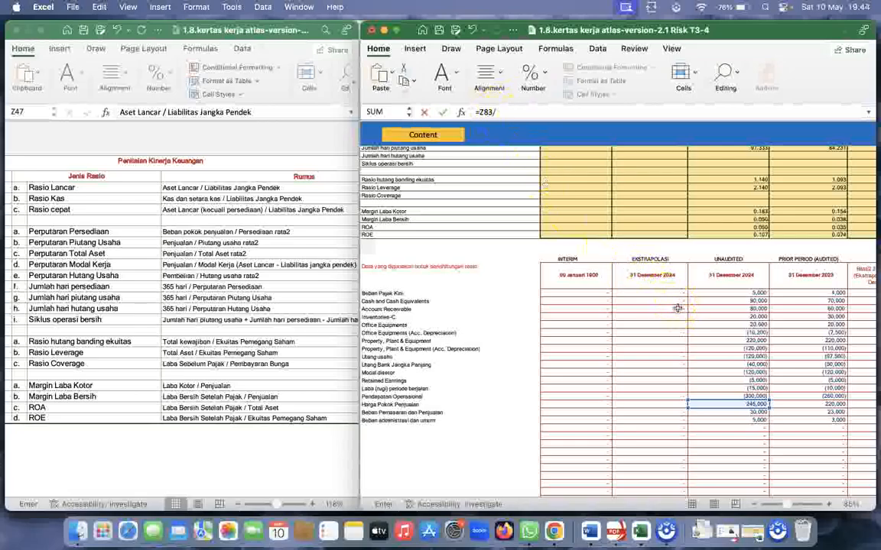
scroll(677, 308, up, 3)
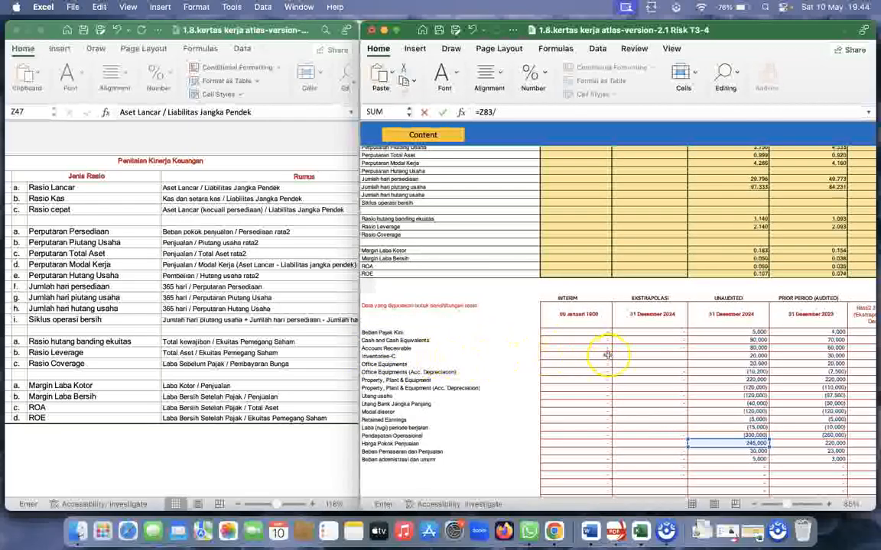
click(757, 356)
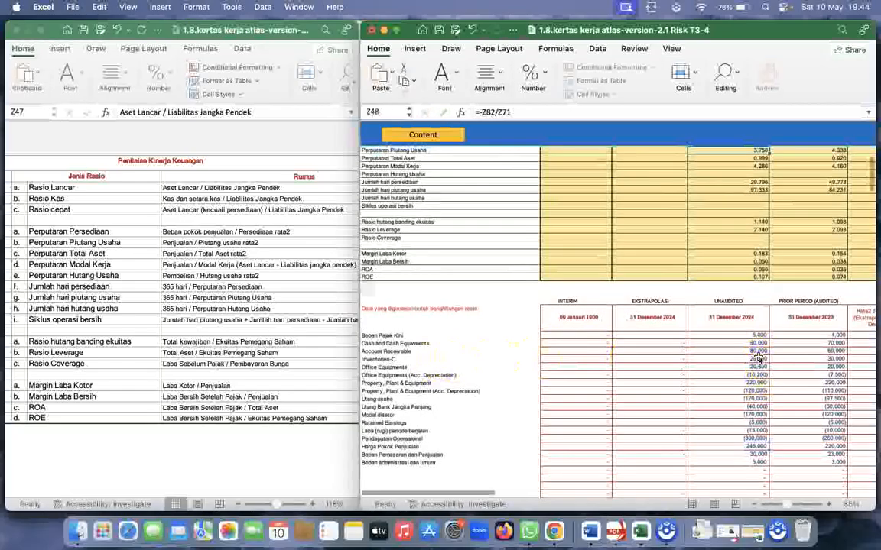
key(Return)
scroll(755, 229, up, 3)
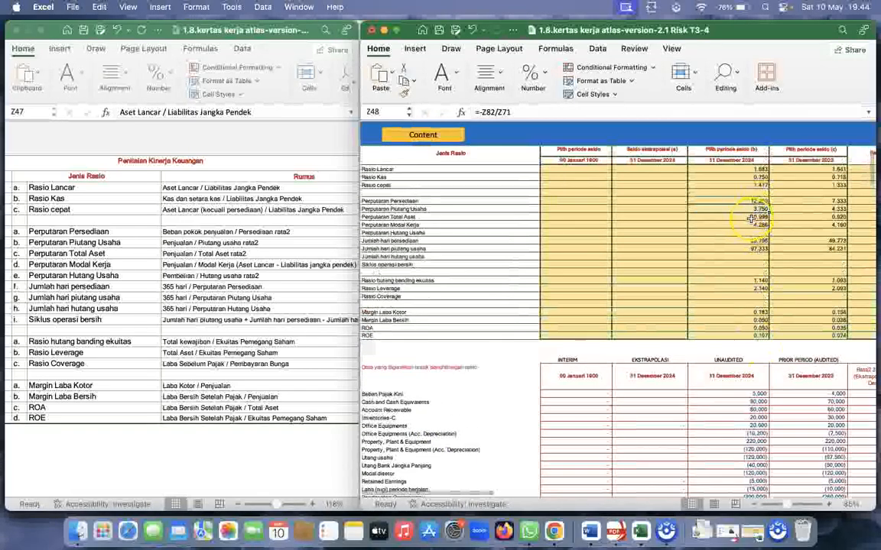
- Enter the formula =Z82/Z71 for Perputaran Piutang Usaha in the 31 Desember 2024 column, dividing Pendapatan Operasional by Account Receivable
scroll(755, 219, up, 2)
click(756, 220)
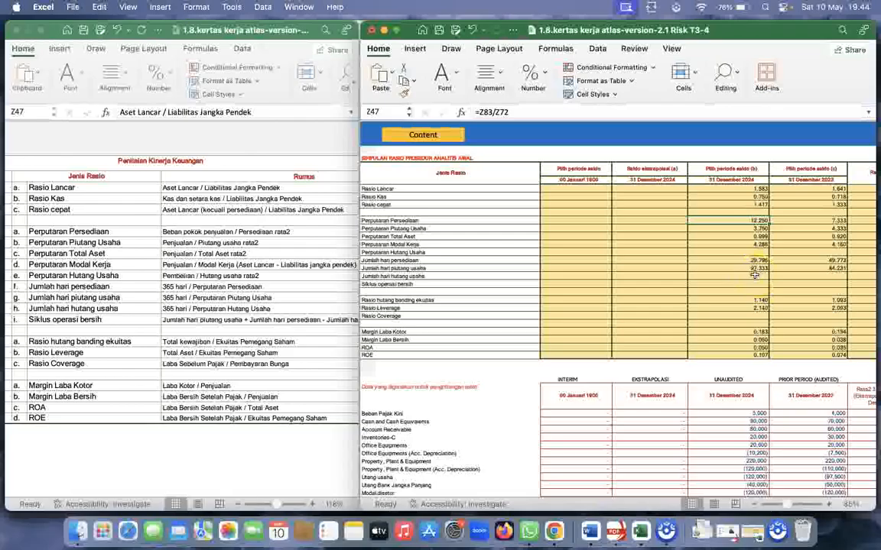
click(746, 229)
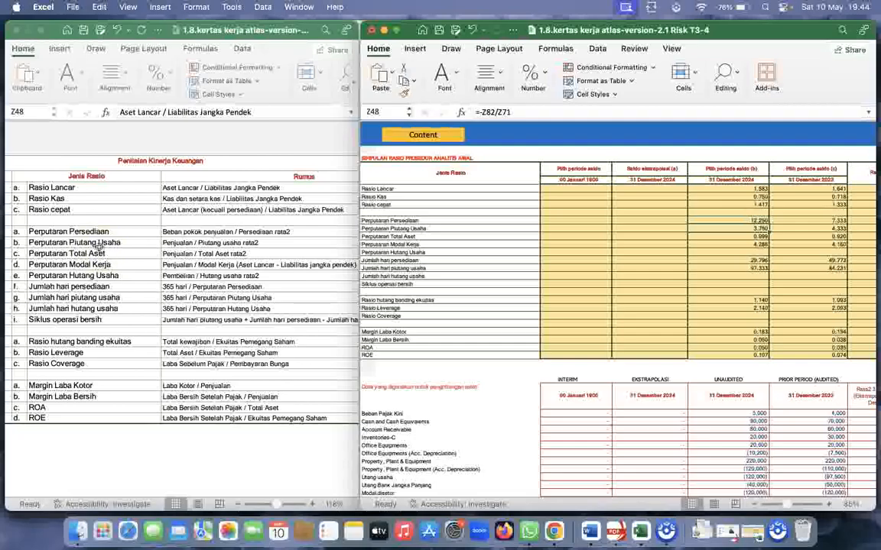
text(=)
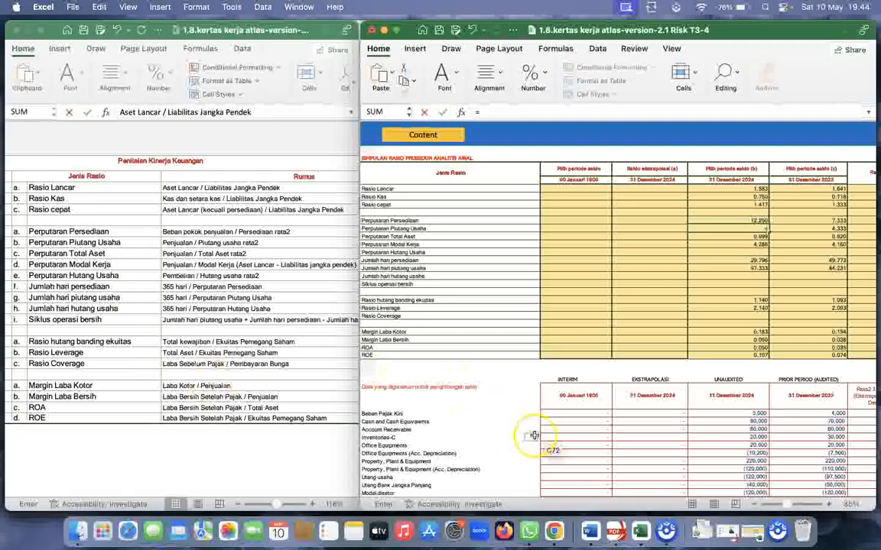
scroll(531, 459, down, 5)
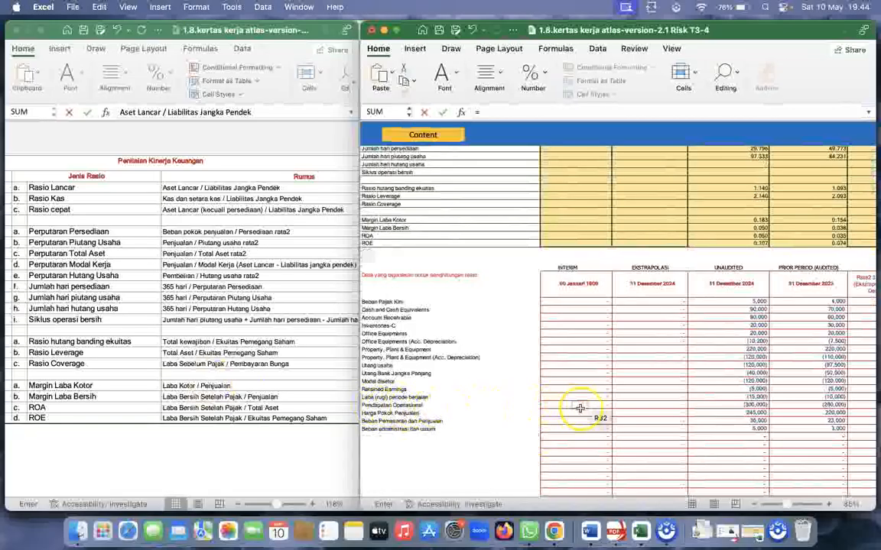
click(745, 407)
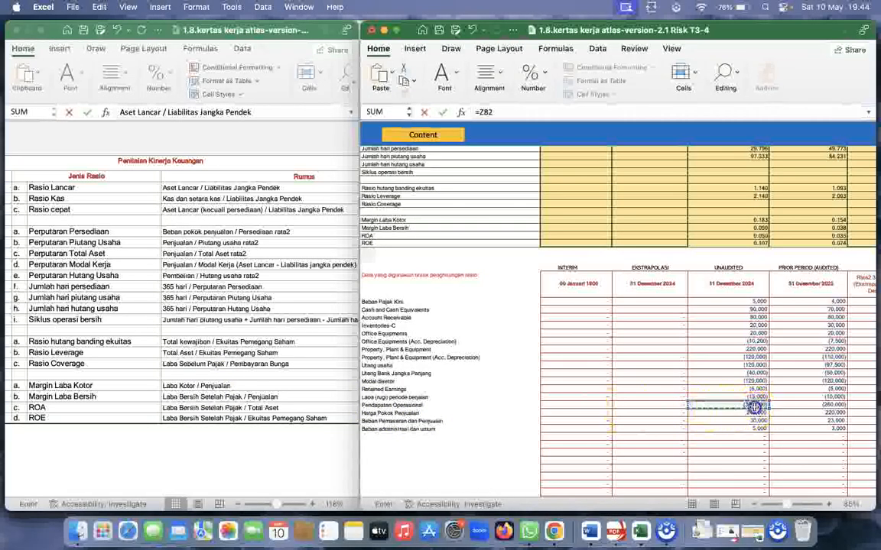
text(/)
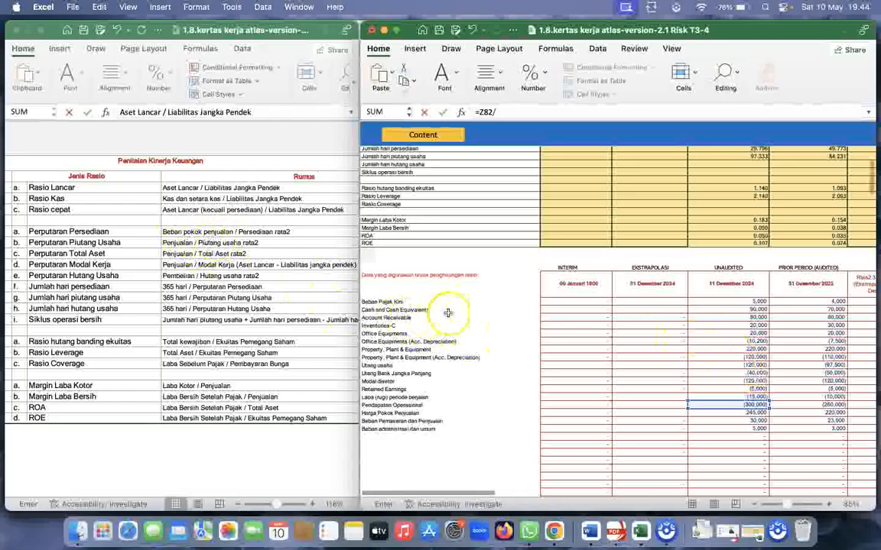
click(757, 317)
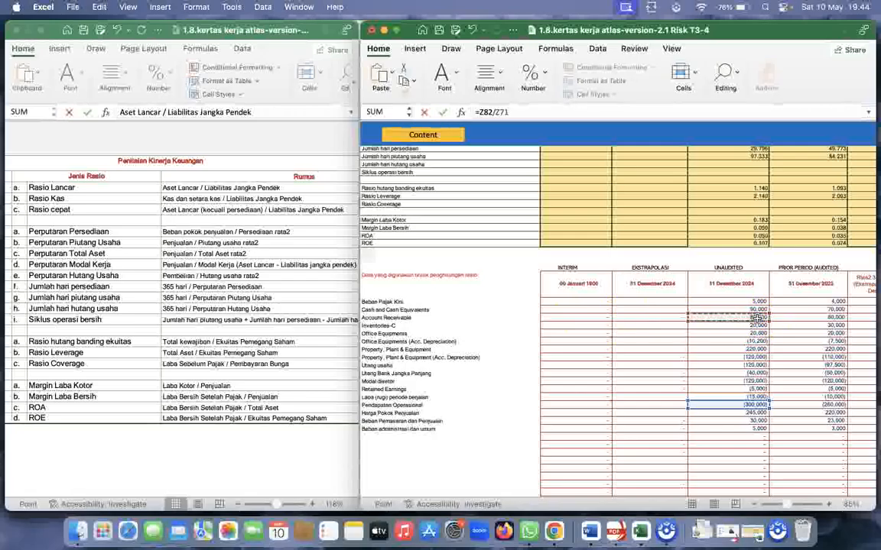
key(Return)
- Negate the Pendapatan Operasional reference in the 31 Desember 2024 Perputaran Piutang Usaha formula, making it =-Z82/Z71
scroll(756, 306, up, 3)
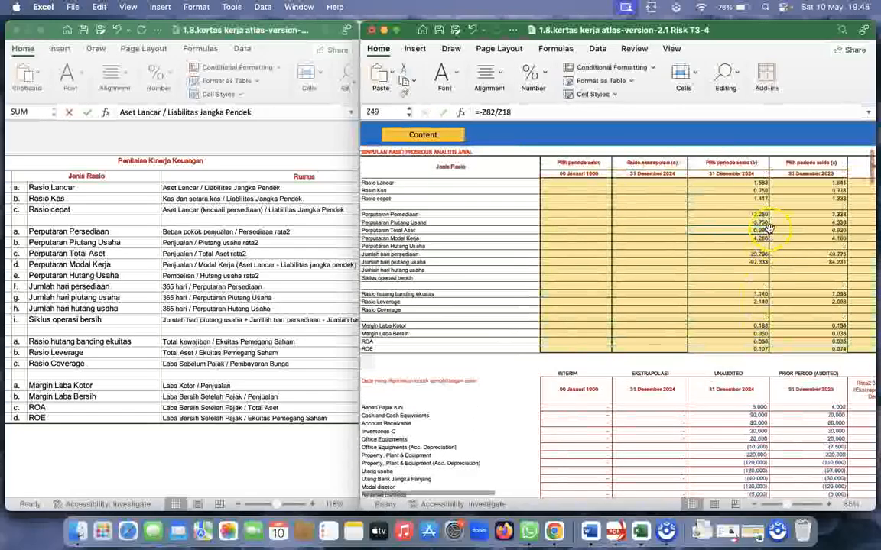
key(Up)
click(482, 111)
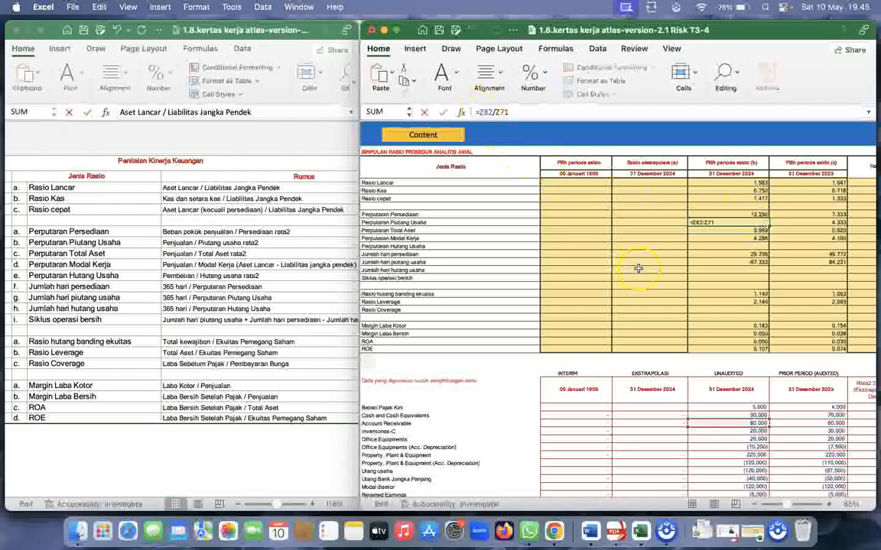
scroll(685, 287, down, 5)
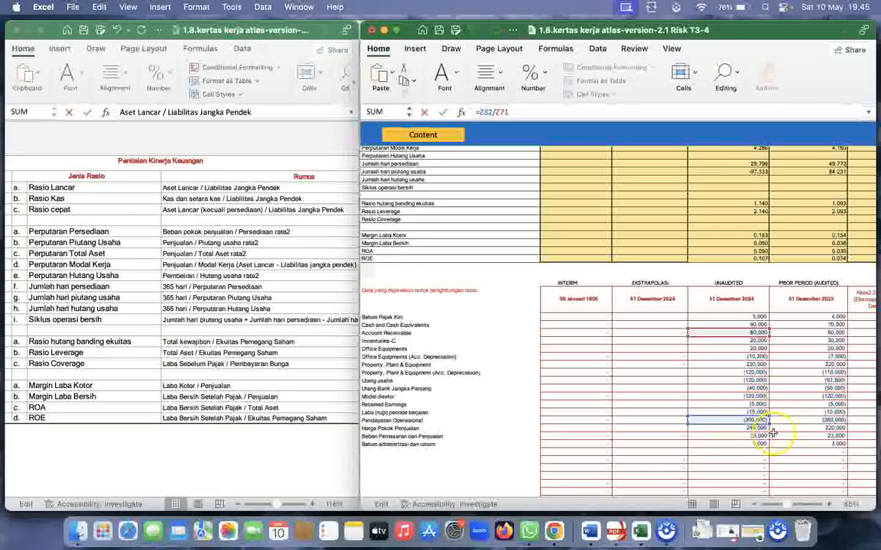
scroll(772, 432, up, 5)
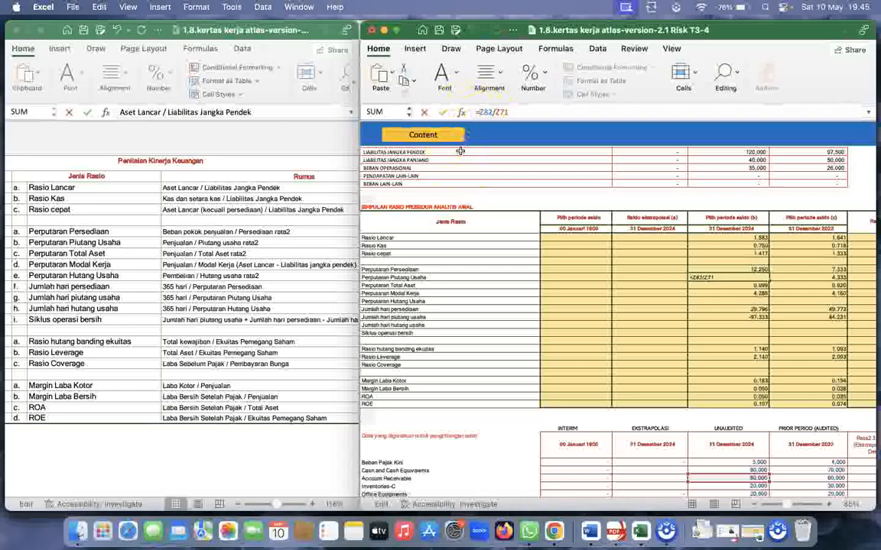
text(-)
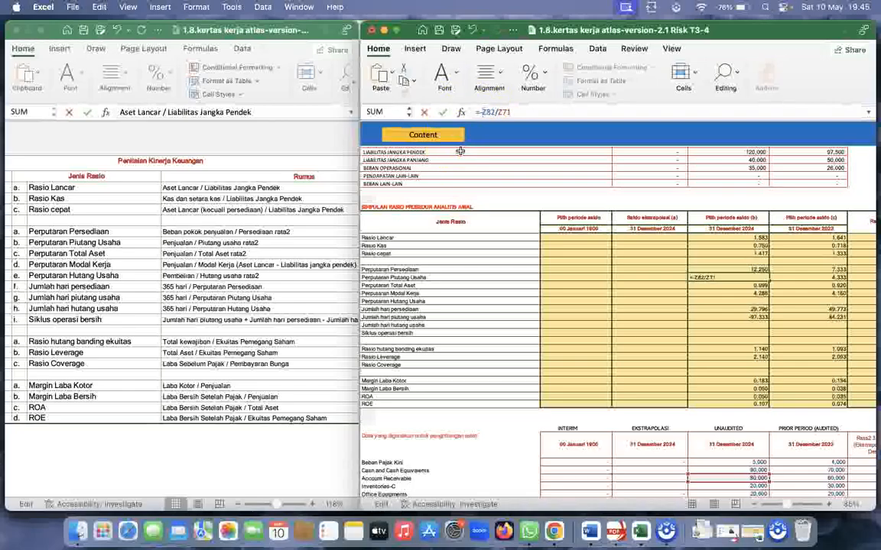
key(Return)
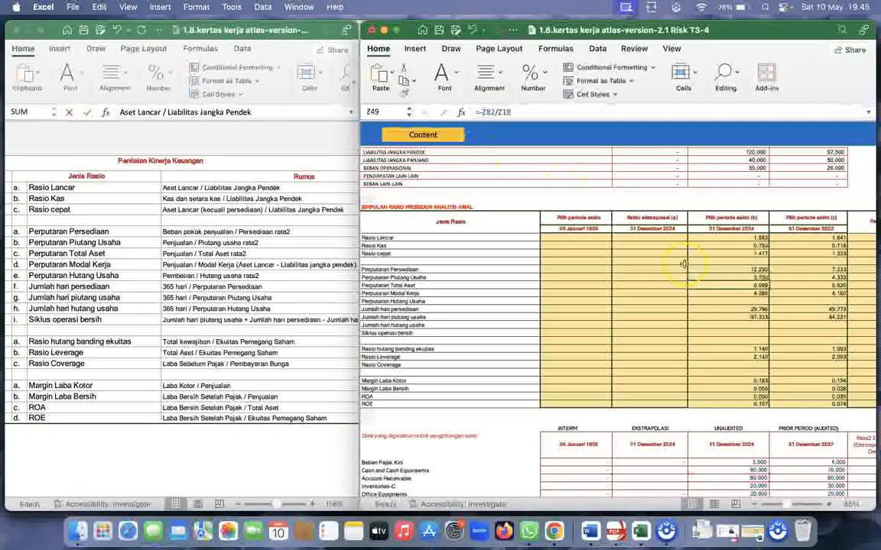
click(760, 276)
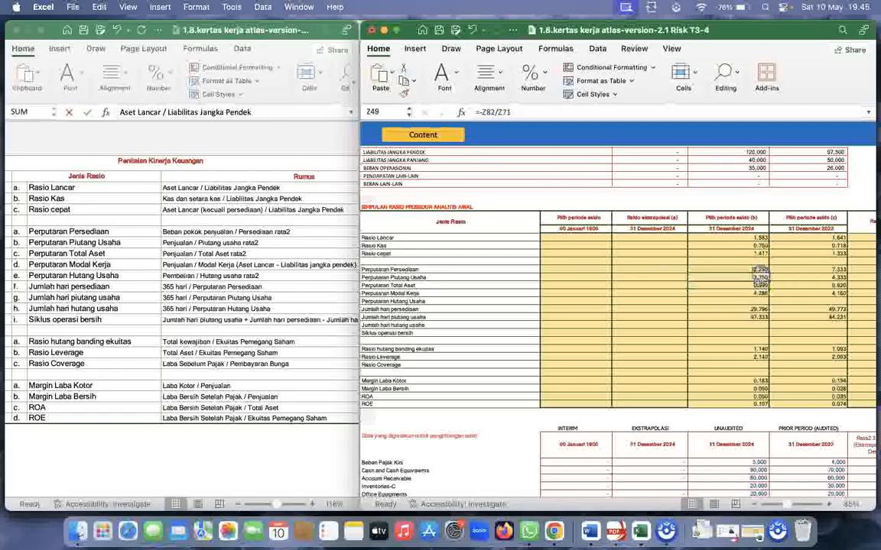
- Enter the formula =Z82/Z18 for Perputaran Total Aset in the 31 Desember 2024 column, dividing Pendapatan Operasional by total ASET
click(760, 284)
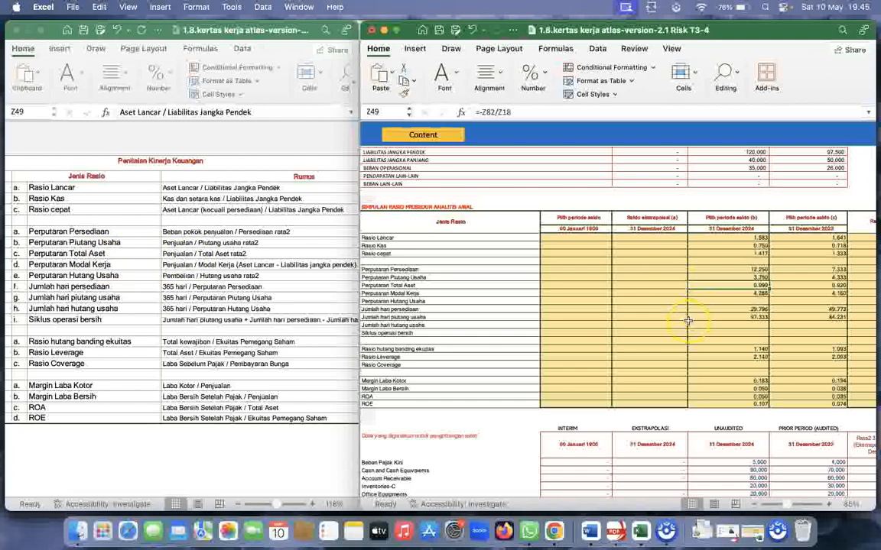
text(=)
scroll(699, 359, down, 5)
scroll(710, 388, down, 2)
click(753, 341)
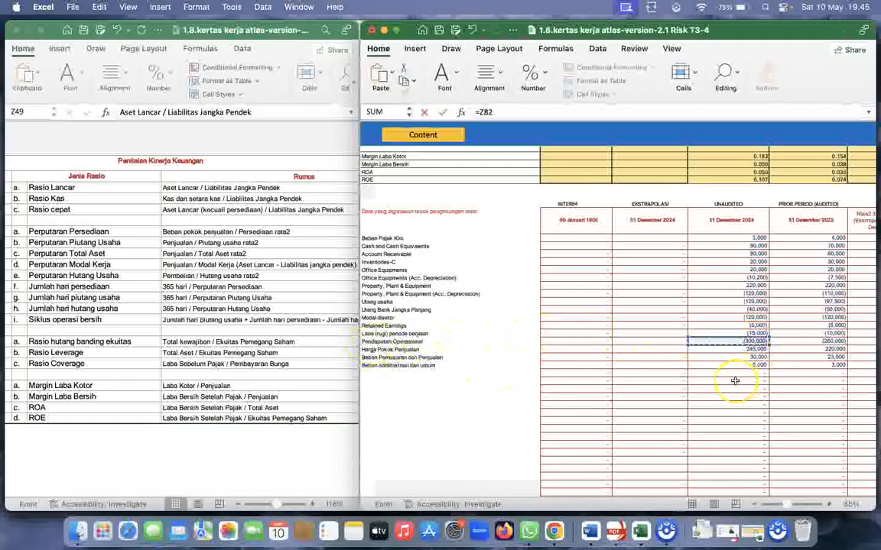
text(/)
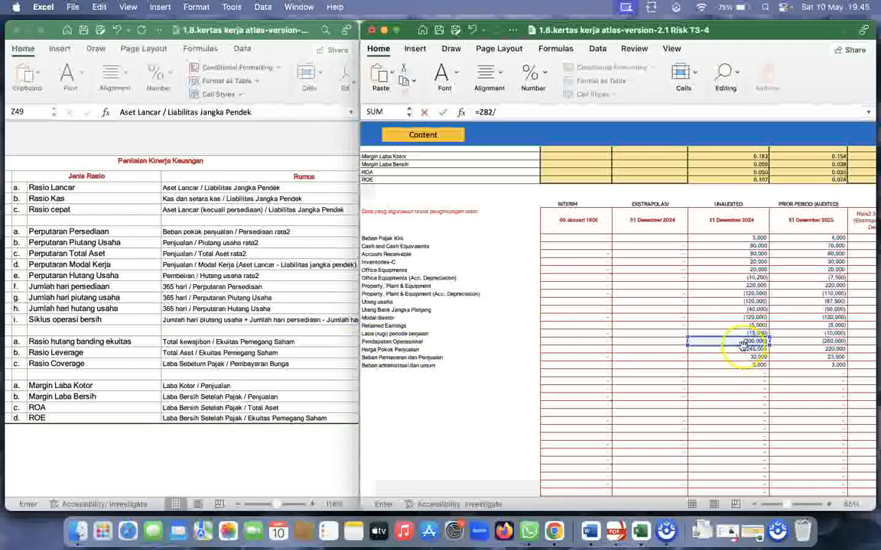
scroll(736, 375, up, 8)
scroll(741, 348, up, 12)
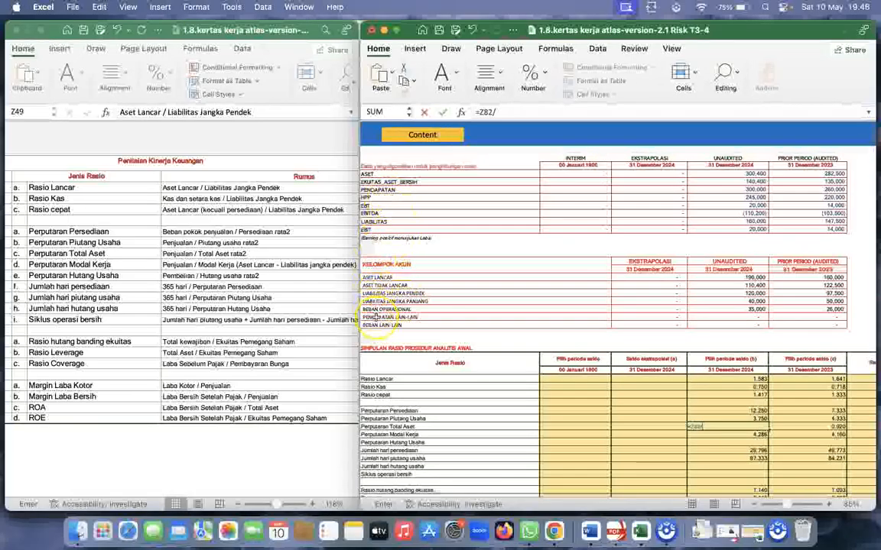
scroll(376, 316, up, 2)
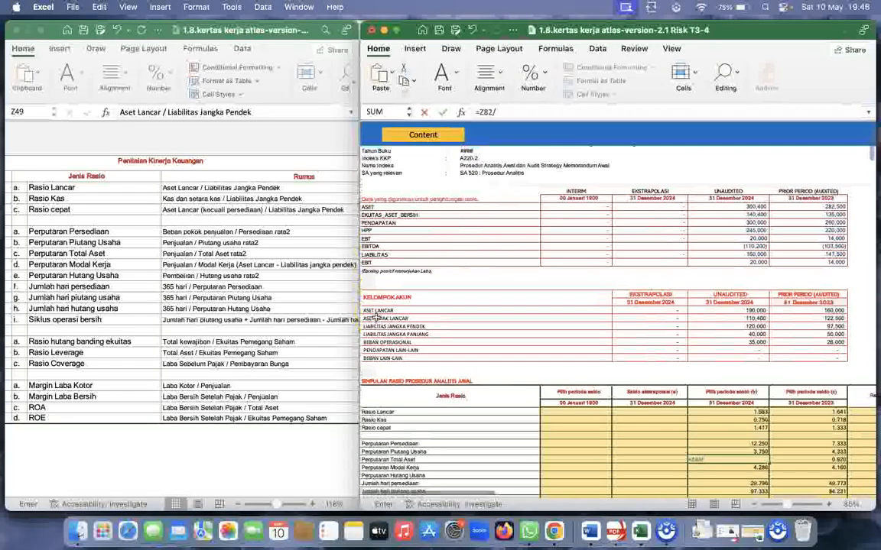
scroll(376, 316, up, 1)
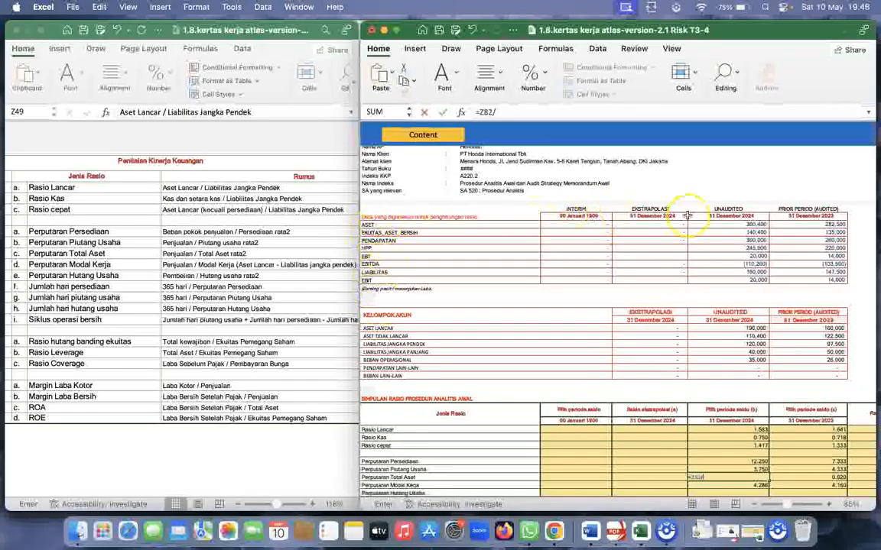
click(754, 224)
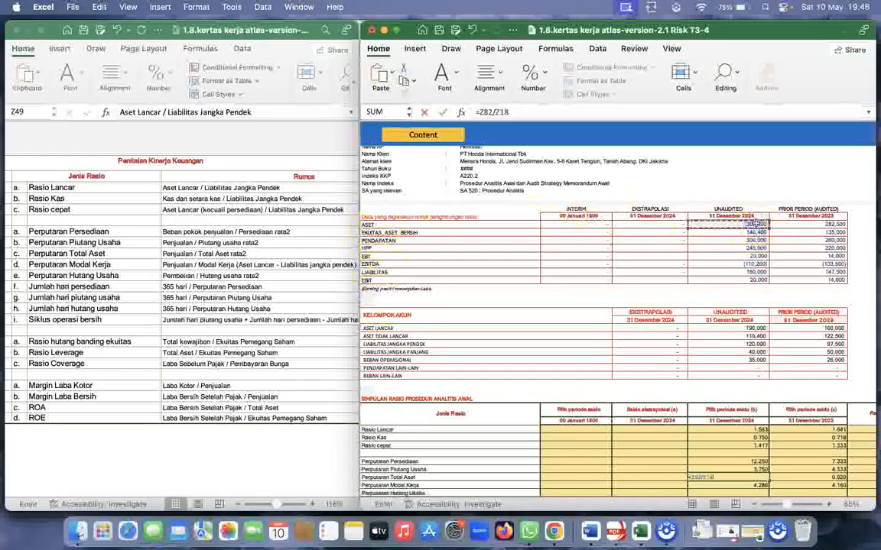
key(Return)
- Add a minus sign to the 31 Desember 2024 Perputaran Total Aset formula so it reads =-Z82/Z18
scroll(839, 453, down, 2)
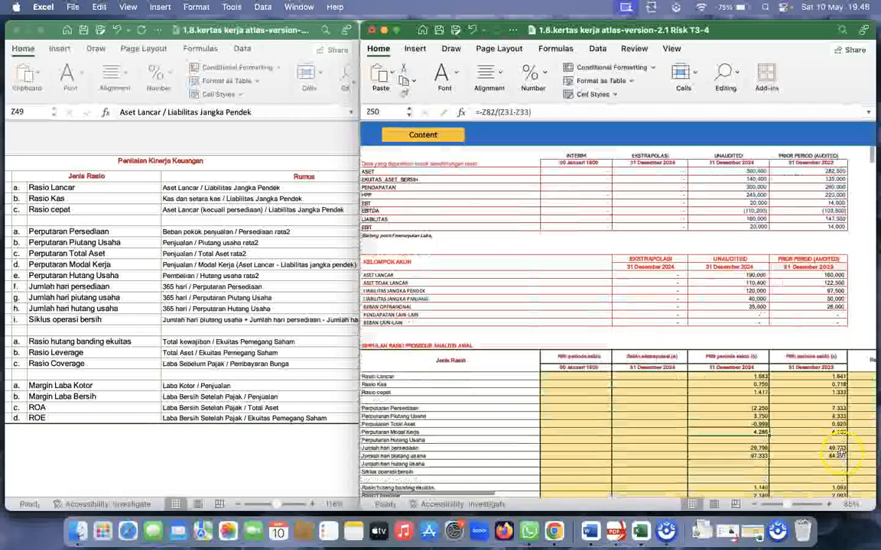
scroll(840, 453, down, 1)
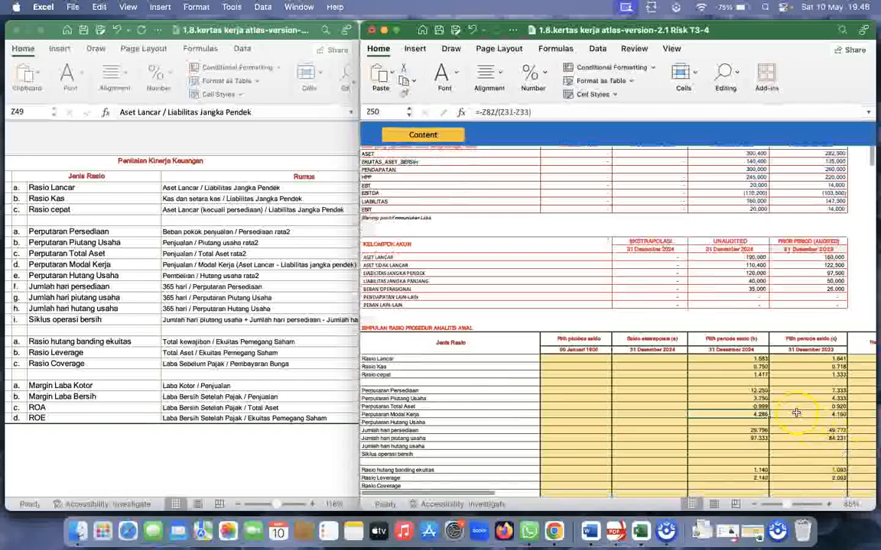
click(757, 406)
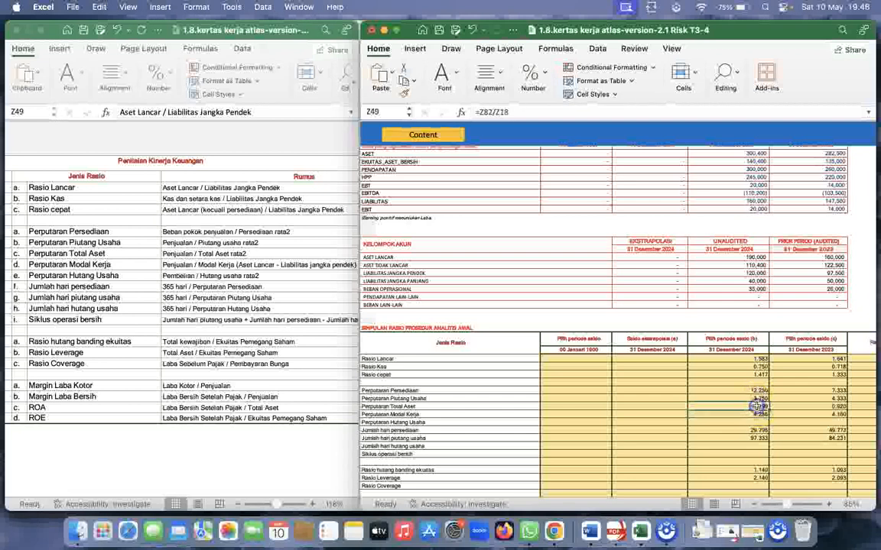
click(479, 112)
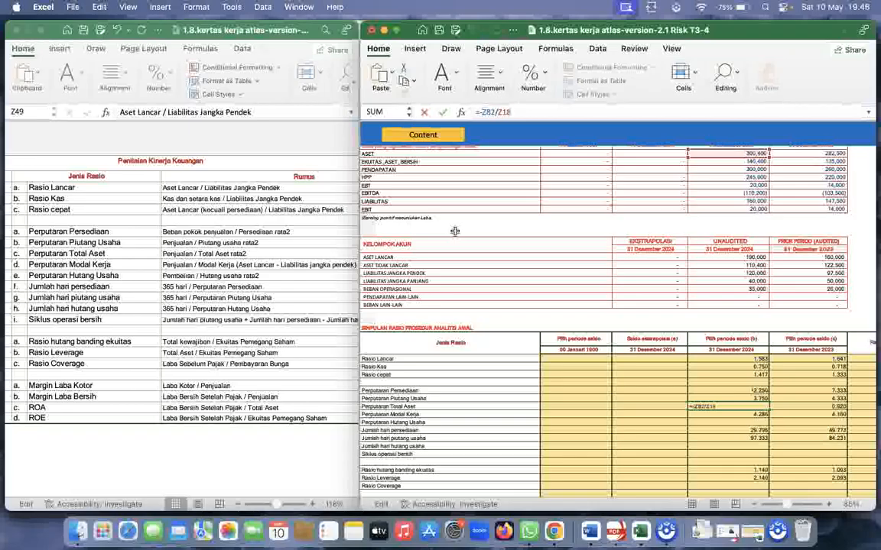
key(Return)
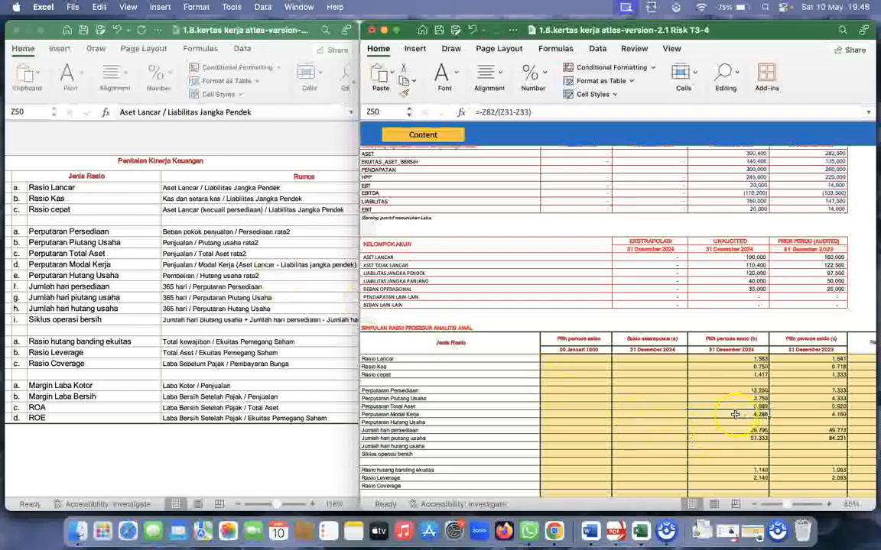
- Enter the formula =Z82/(Z31-Z33) for Perputaran Modal Kerja in the 31 Desember 2024 column, dividing Pendapatan Operasional by current assets less short-term liabilities
text(=)
scroll(725, 419, down, 5)
scroll(725, 419, down, 4)
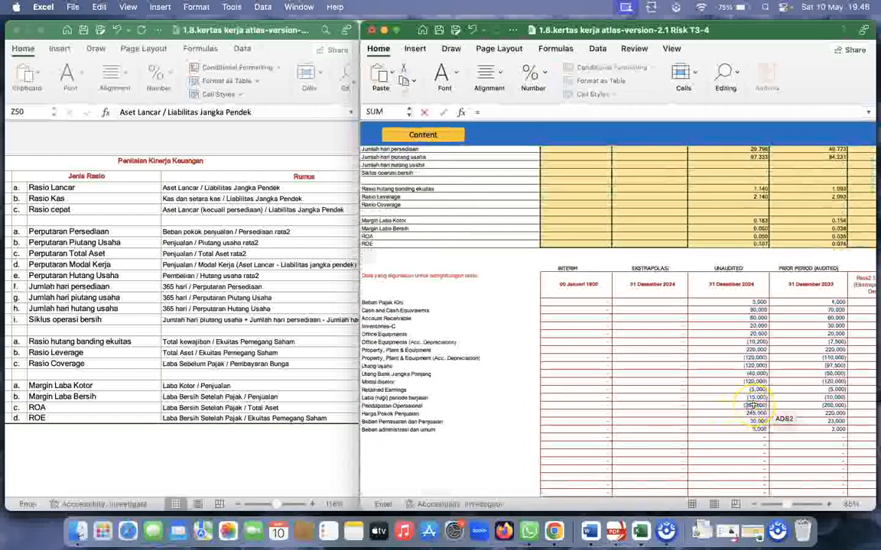
click(752, 405)
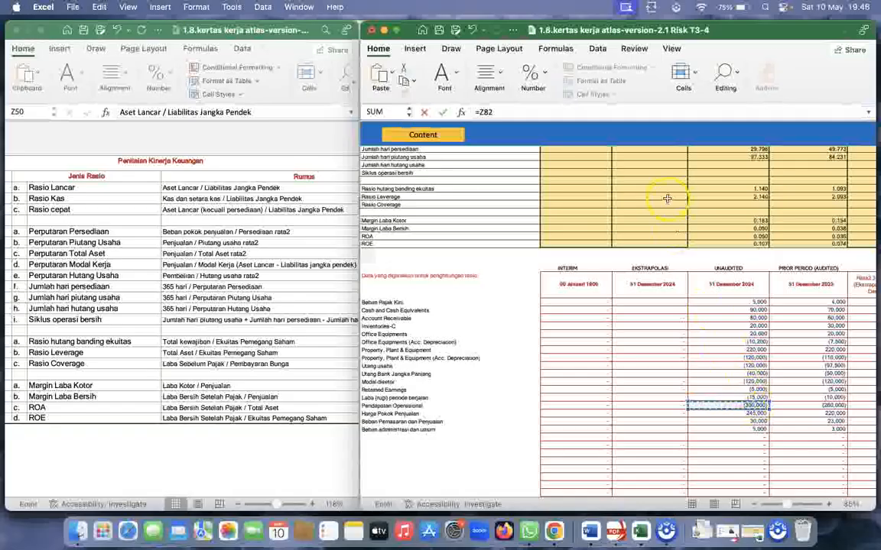
click(545, 110)
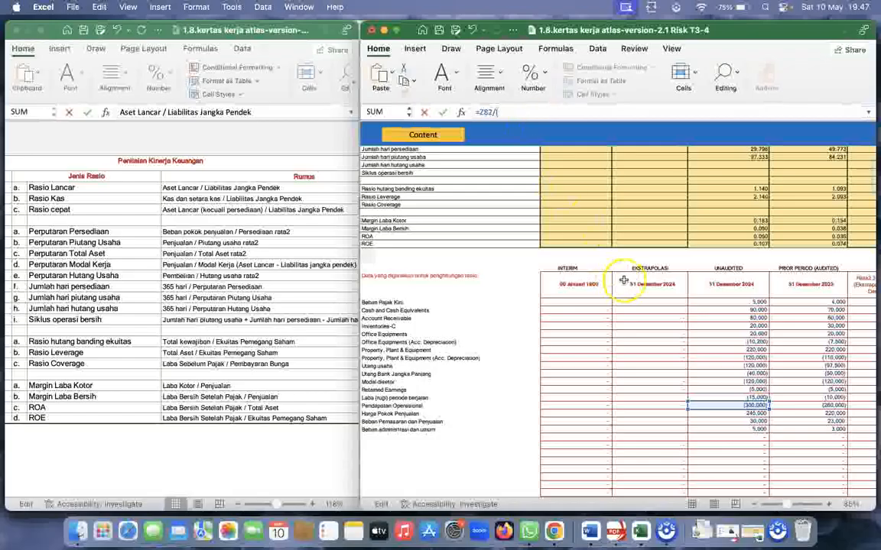
scroll(741, 306, up, 10)
scroll(741, 306, up, 2)
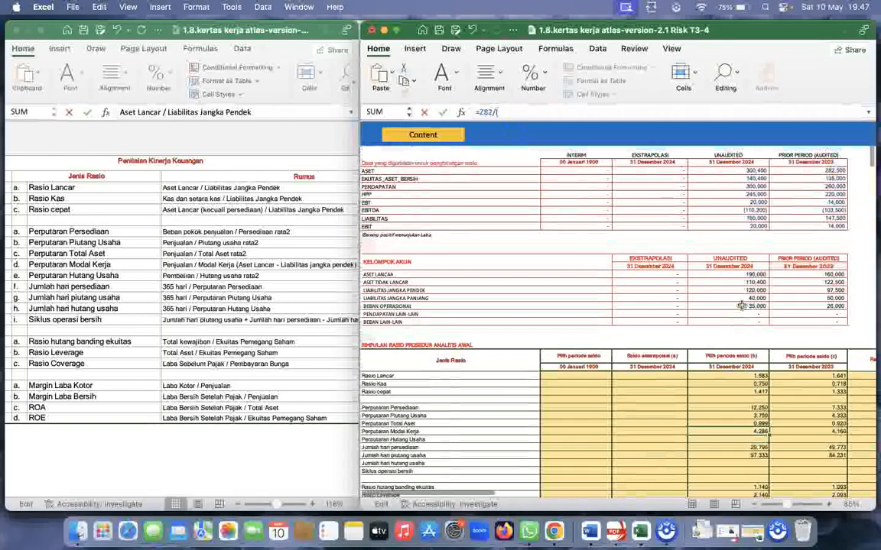
click(735, 274)
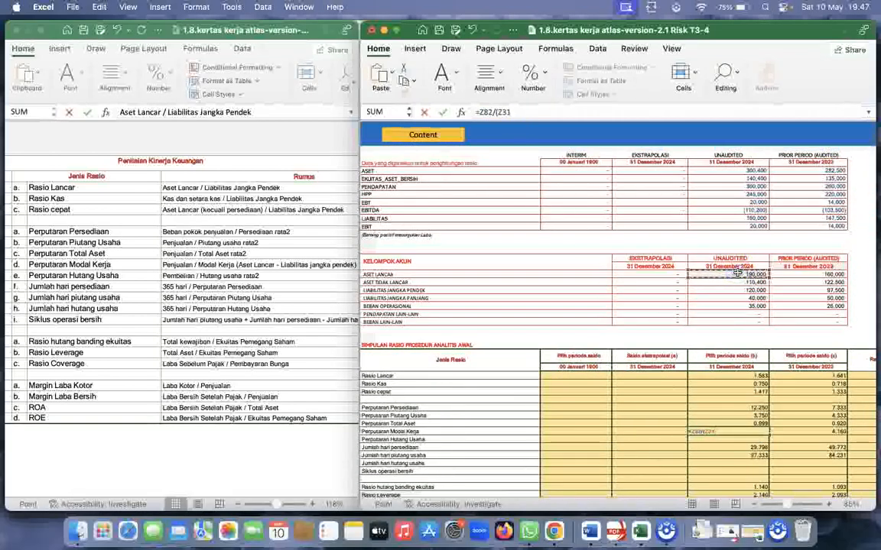
text(-)
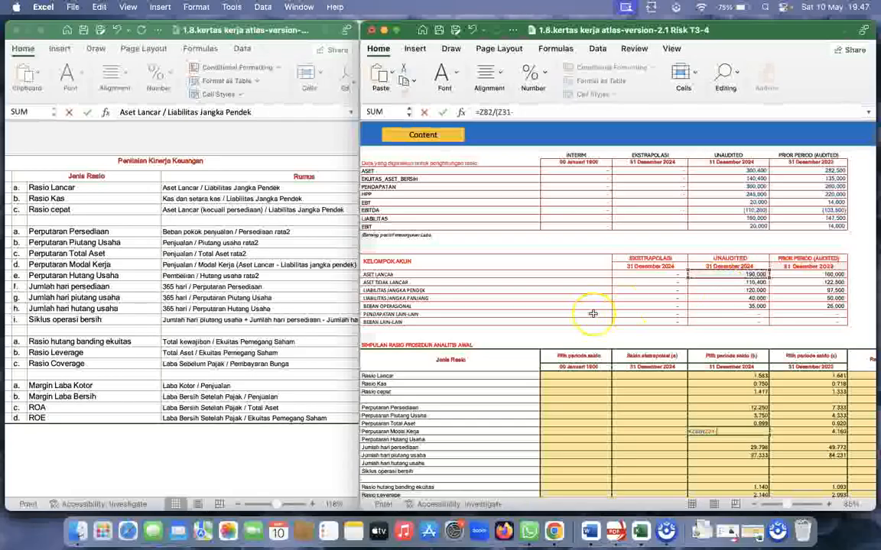
click(753, 290)
text())
key(Return)
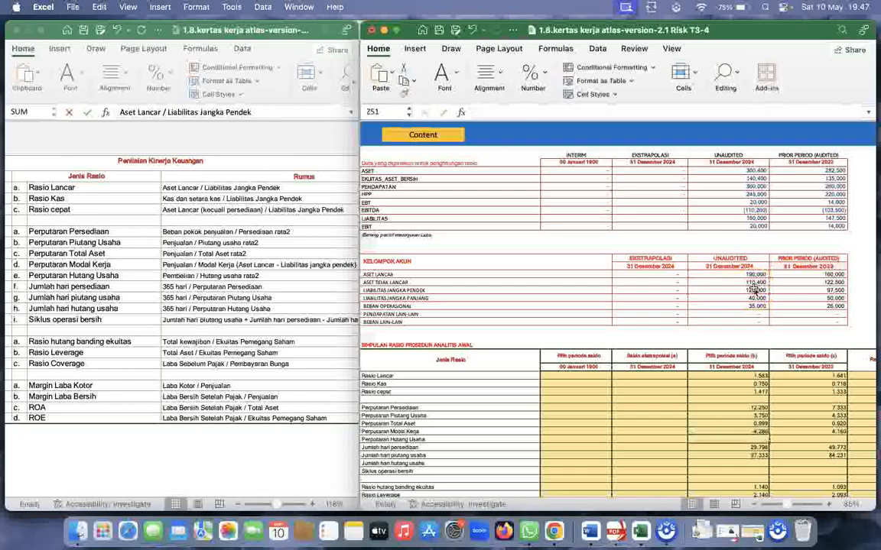
- Add a minus sign to the 31 Desember 2024 Perputaran Modal Kerja formula so it reads =-Z82/(Z31-Z33)
key(Up)
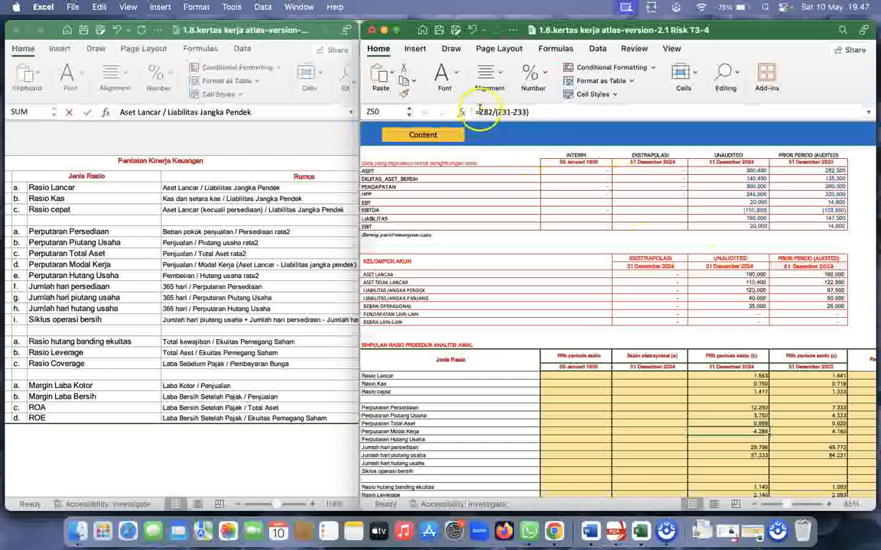
click(478, 112)
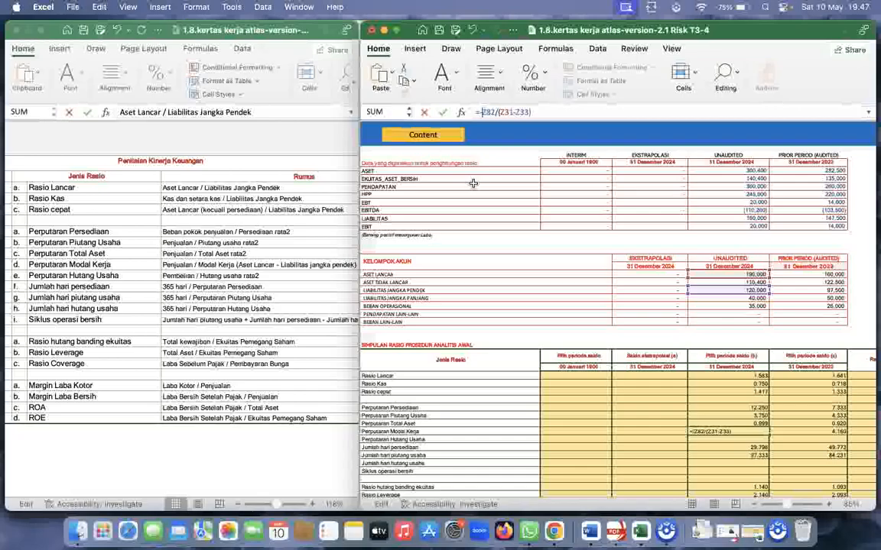
key(Return)
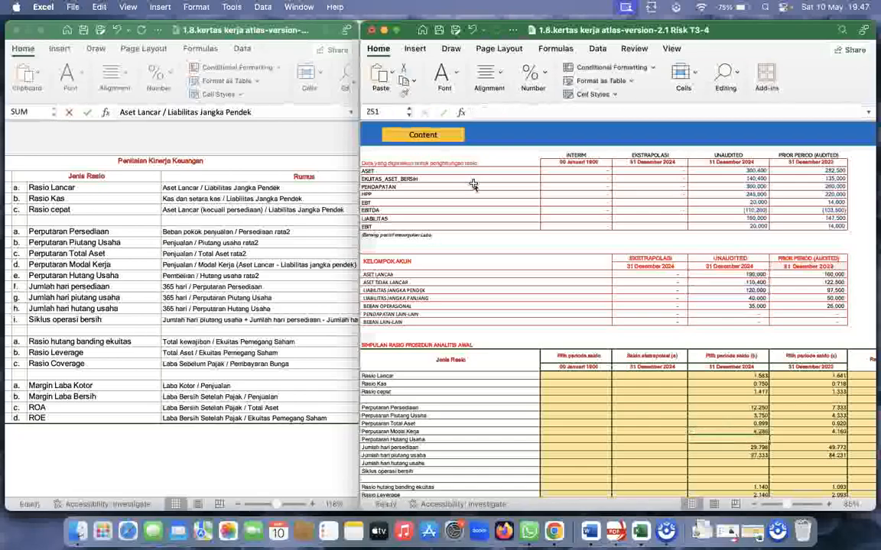
- Enter the formula =365/Z47 for Jumlah hari persediaan in the 31 Desember 2024 column, dividing 365 days by Perputaran Persediaan
scroll(707, 411, down, 5)
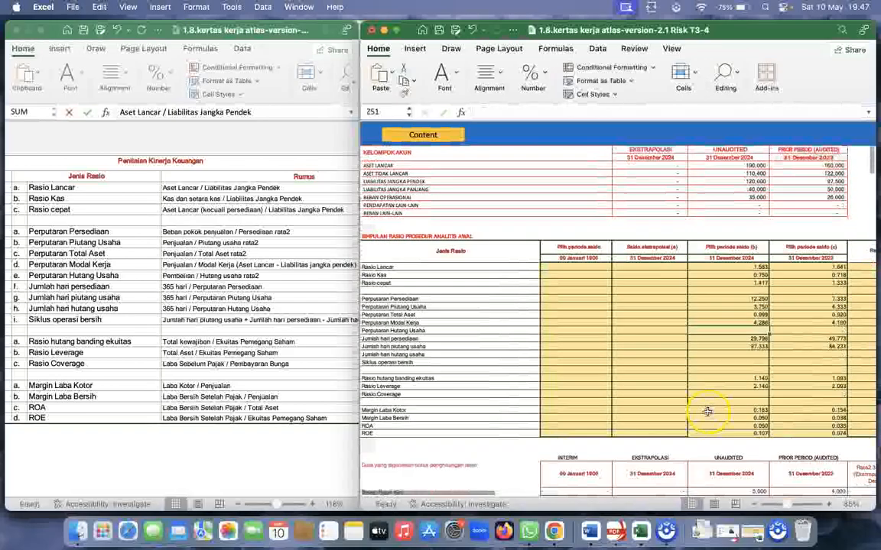
click(742, 337)
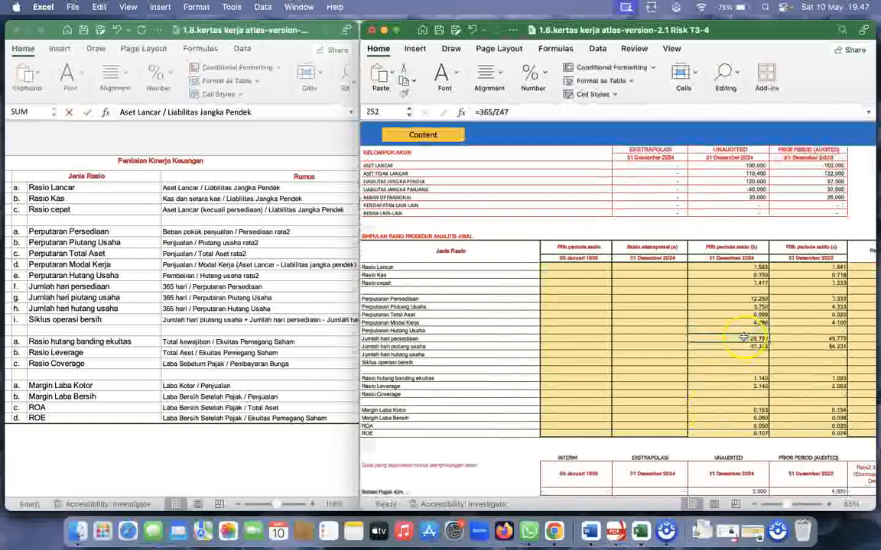
click(752, 329)
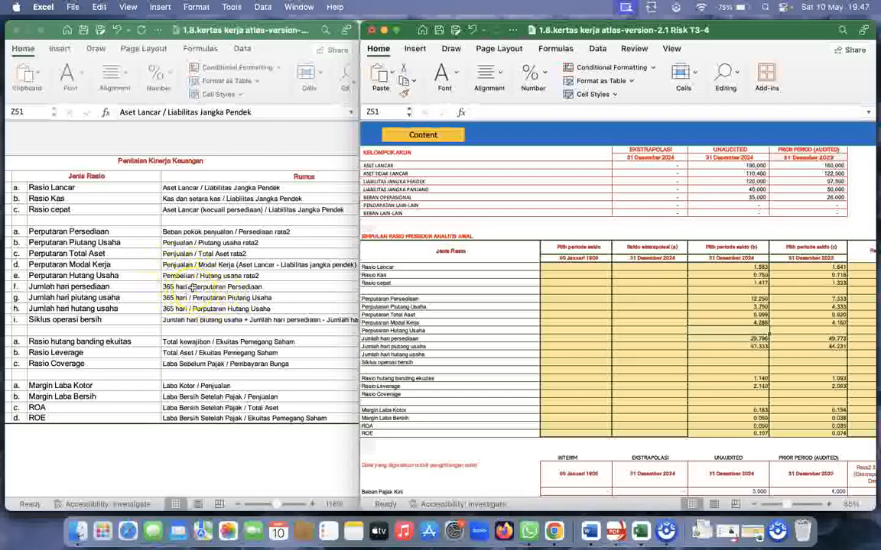
click(755, 338)
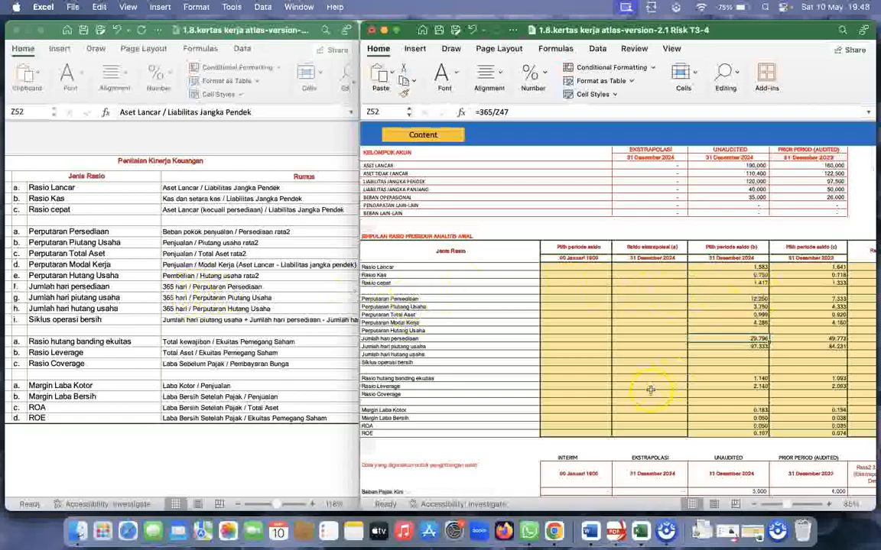
click(517, 112)
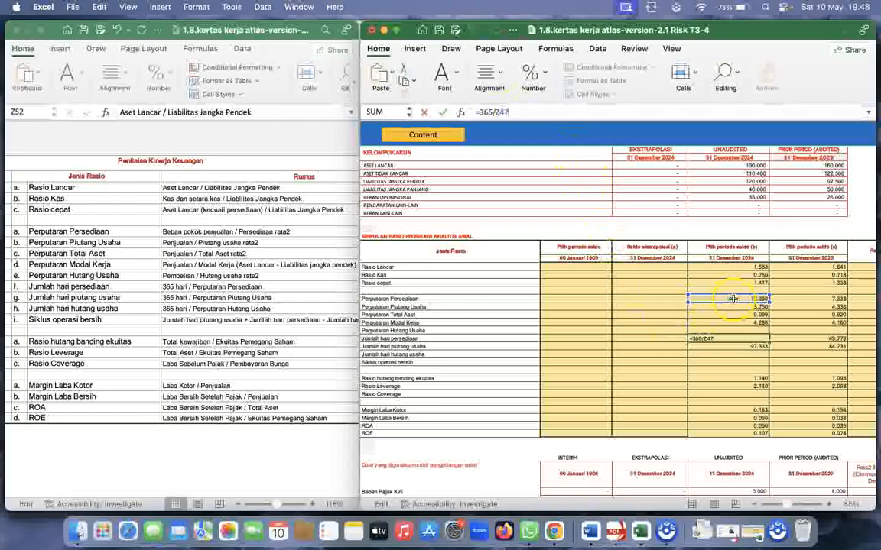
key(Return)
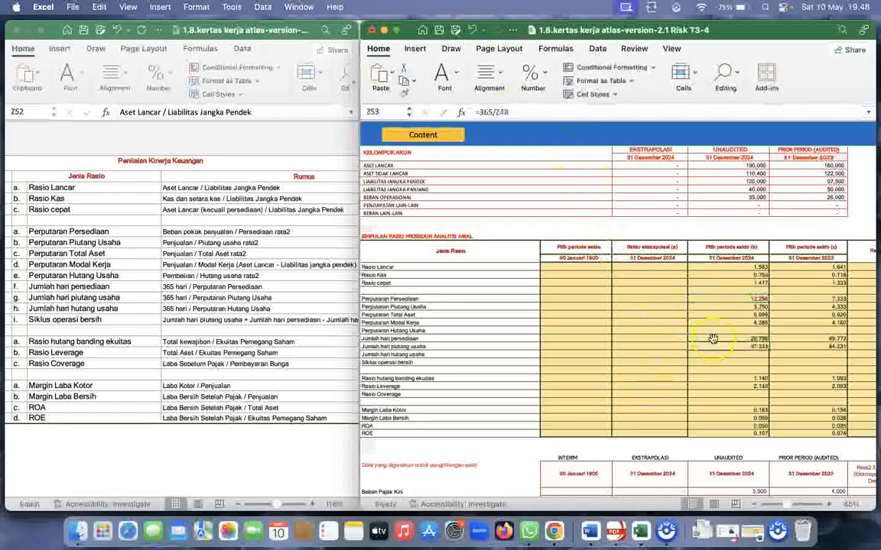
click(743, 337)
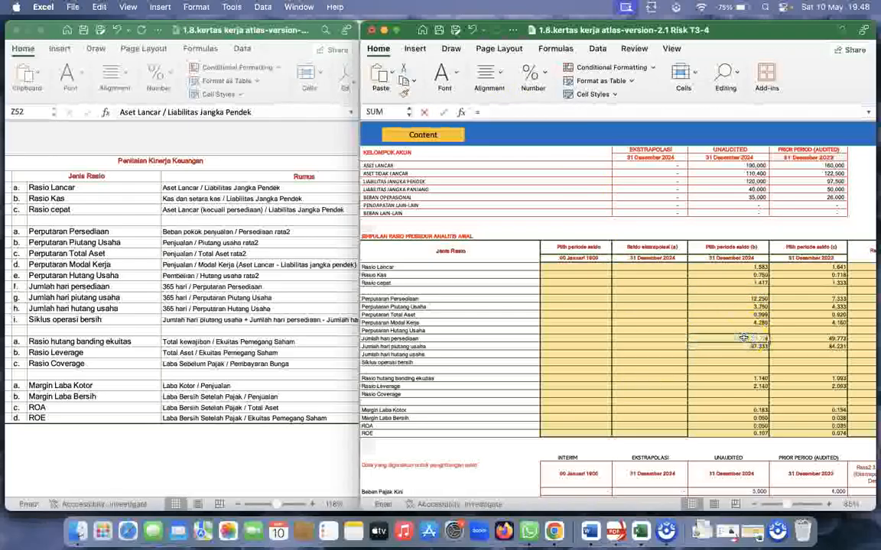
text(=36)
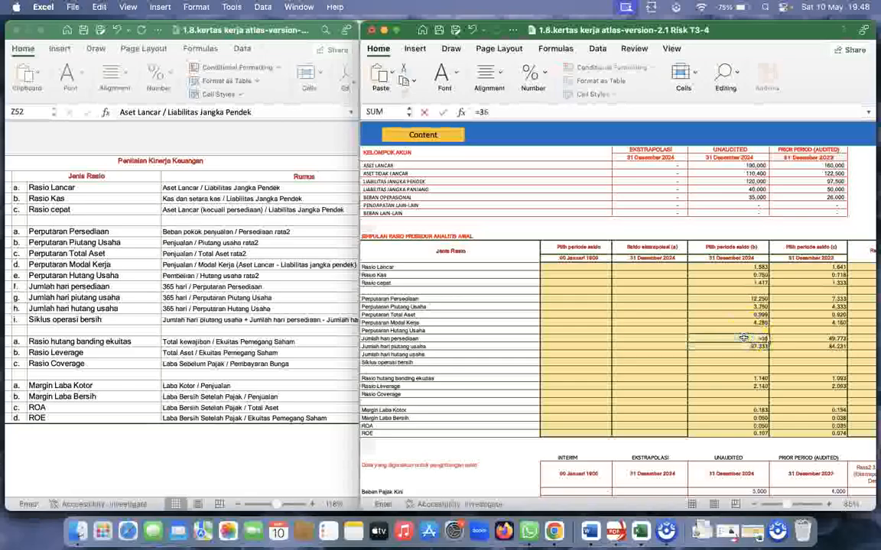
text(5/)
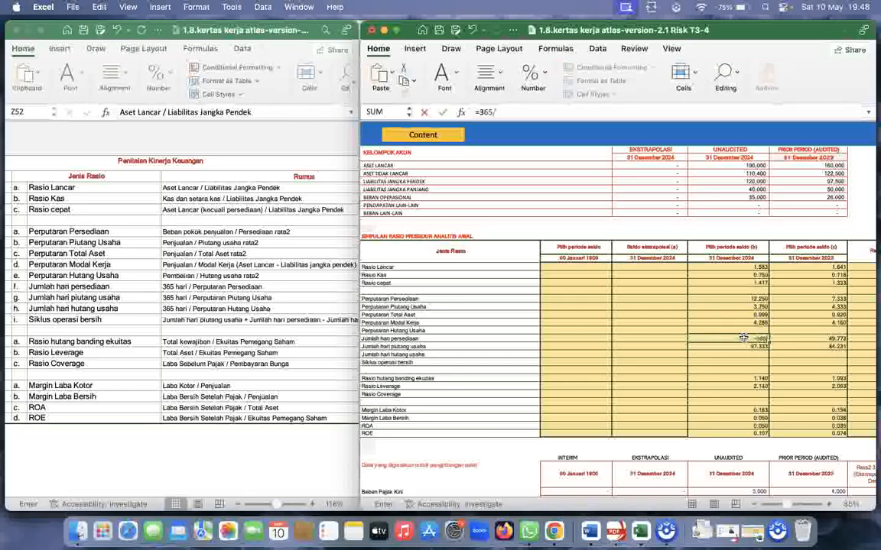
click(757, 299)
key(Return)
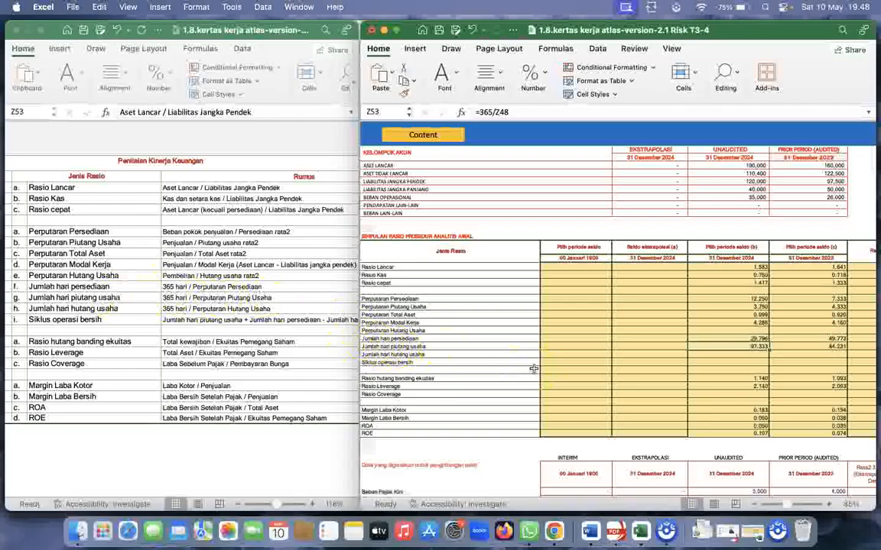
- Check the 31 Desember 2024 formula for Jumlah hari piutang usaha and the cells for Jumlah hari hutang usaha and Perputaran Hutang Usaha
click(521, 112)
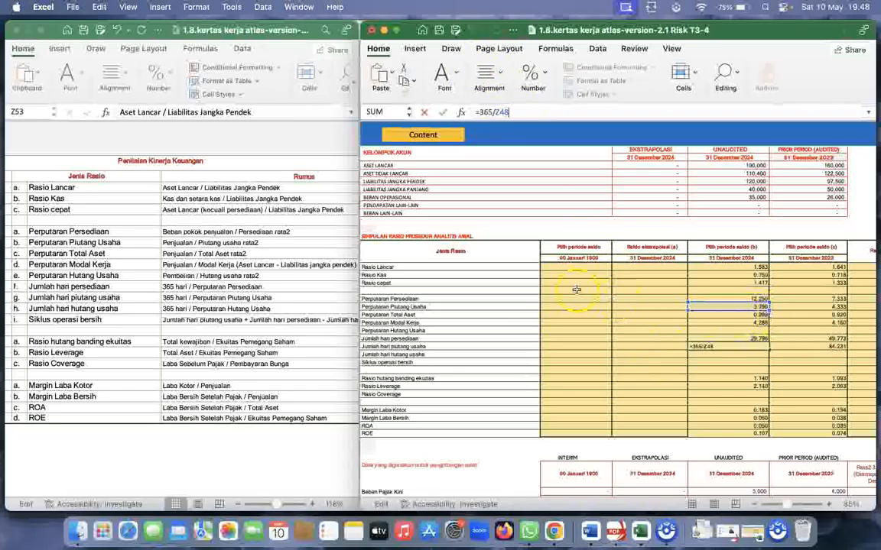
key(Return)
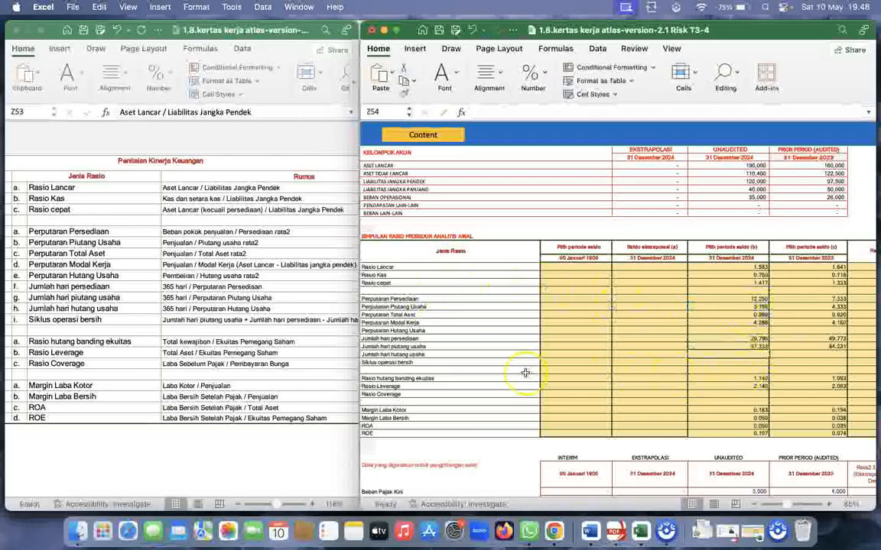
click(389, 354)
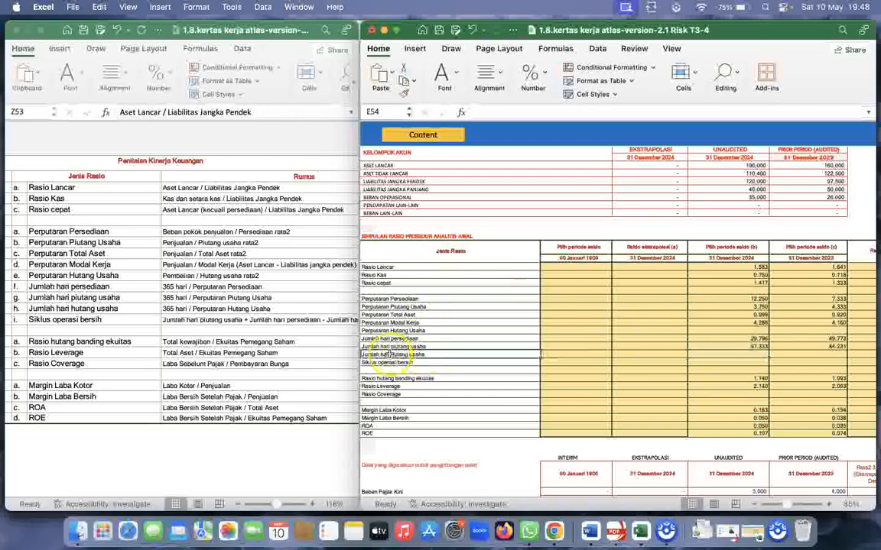
click(737, 355)
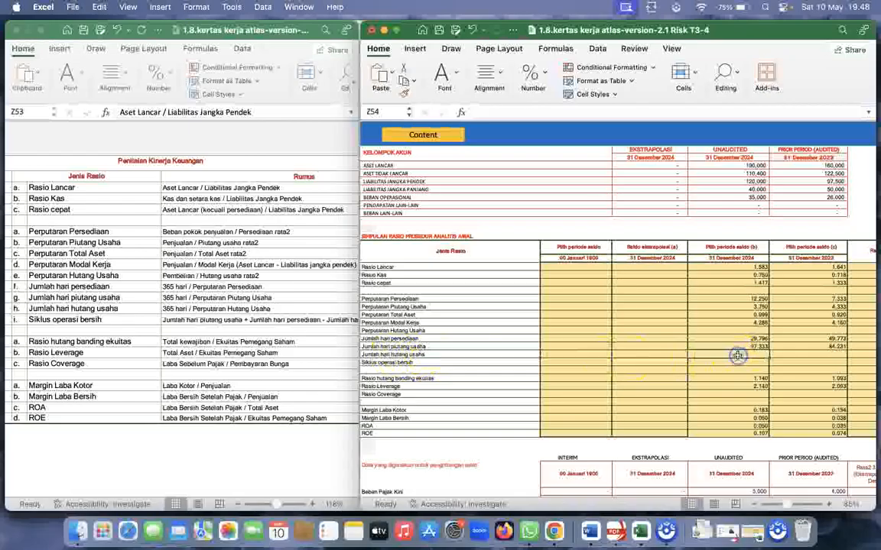
click(742, 332)
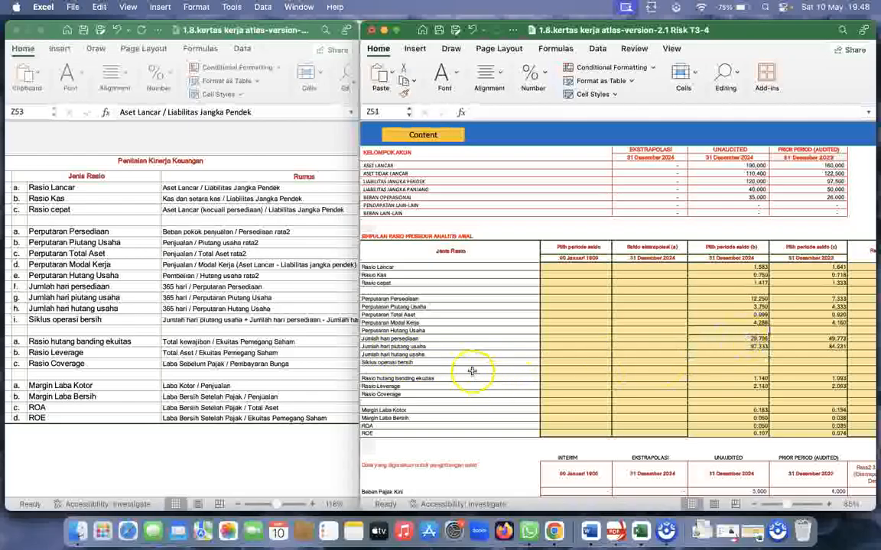
- Examine the full definition of Siklus operasi bersih in the reference list and its 31 Desember 2024 cell in the worksheet
click(448, 363)
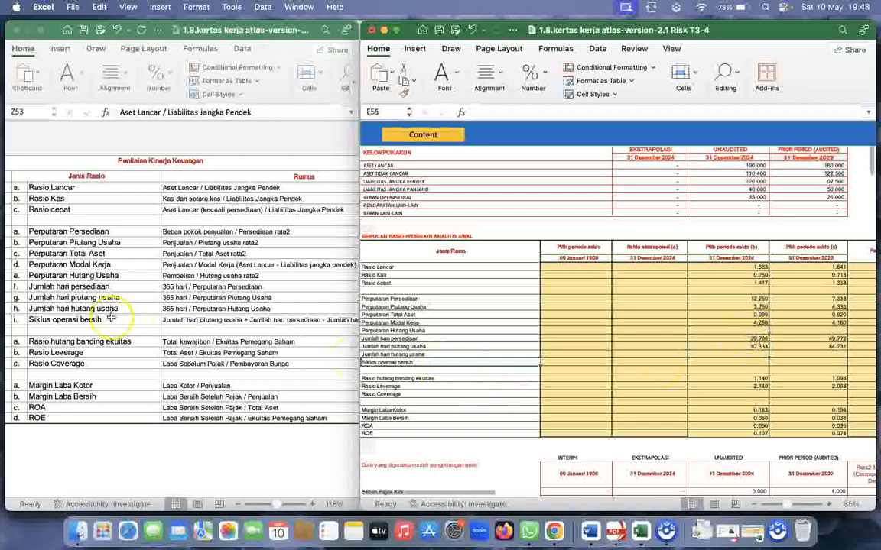
scroll(226, 344, right, 2)
scroll(226, 344, down, 1)
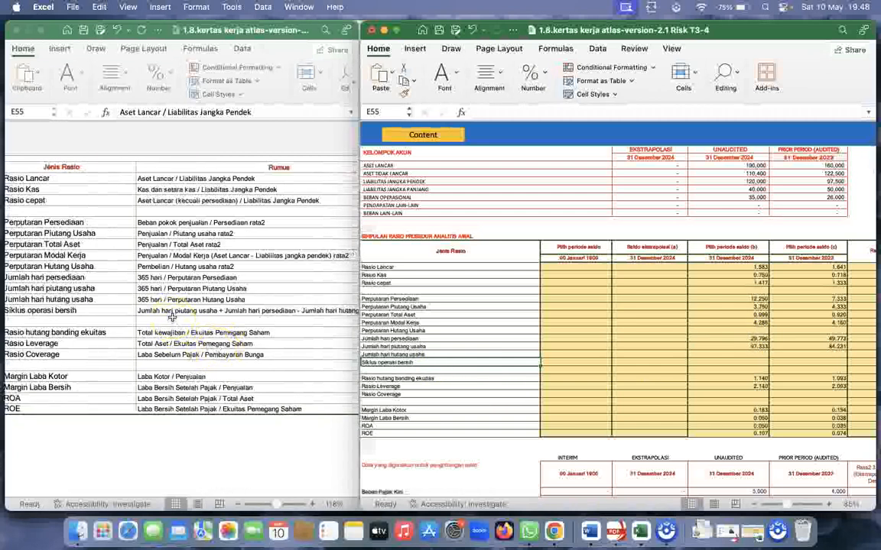
scroll(172, 315, right, 2)
scroll(172, 316, down, 1)
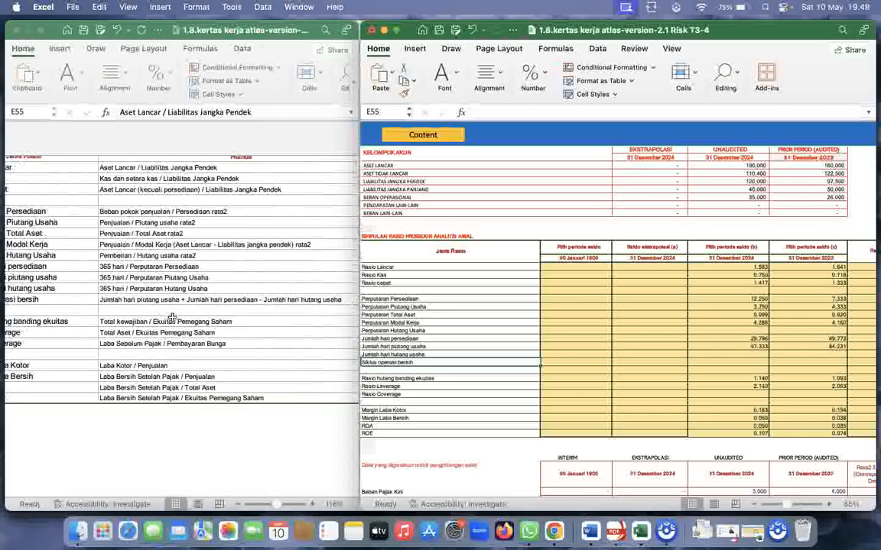
scroll(172, 316, left, 1)
scroll(172, 316, down, 1)
scroll(172, 316, left, 4)
scroll(172, 316, up, 1)
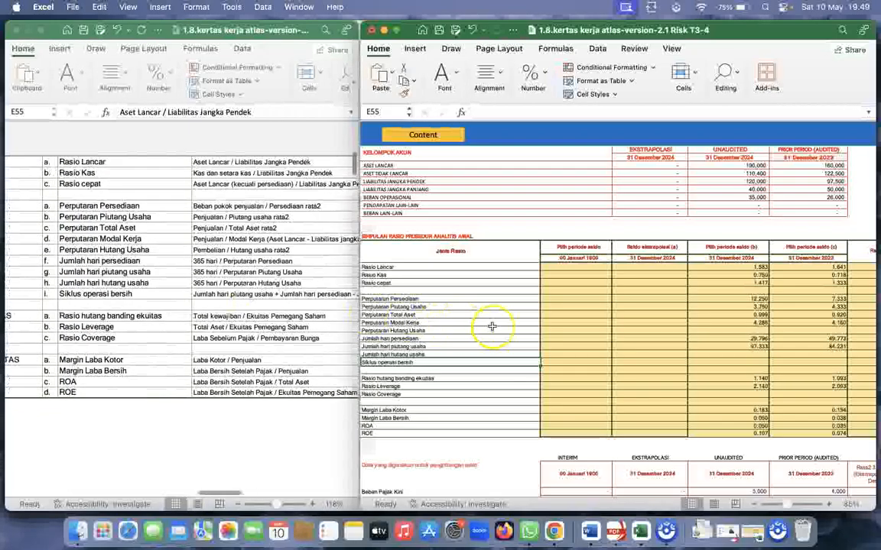
click(741, 361)
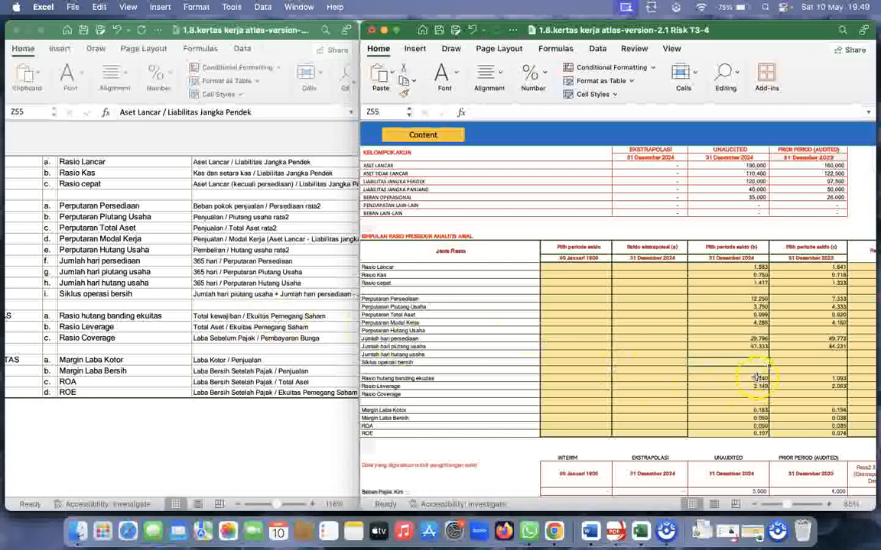
- Enter the formula =Z24/Z19 for Rasio hutang banding ekuitas in the 31 Desember 2024 column, dividing LIABILITAS by EKUITAS_ASET_BERSIH
click(759, 380)
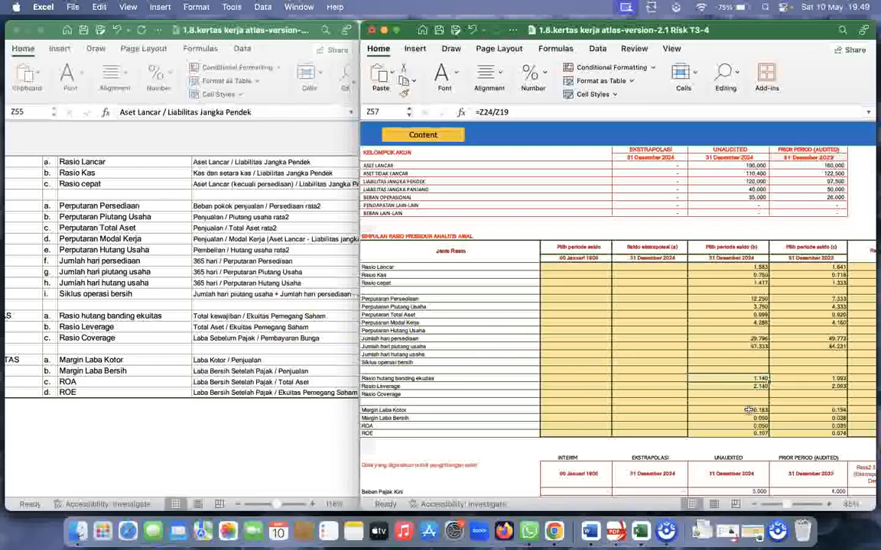
text(=)
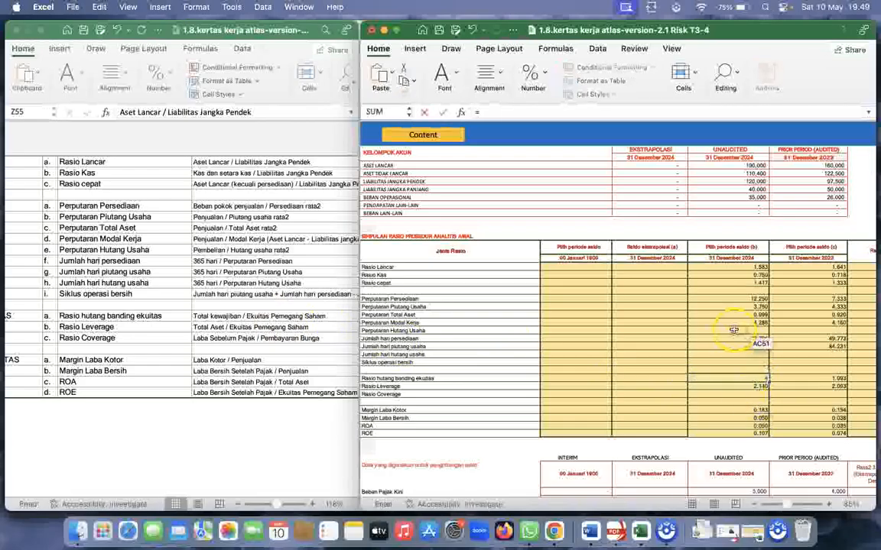
scroll(734, 330, up, 5)
scroll(734, 330, up, 1)
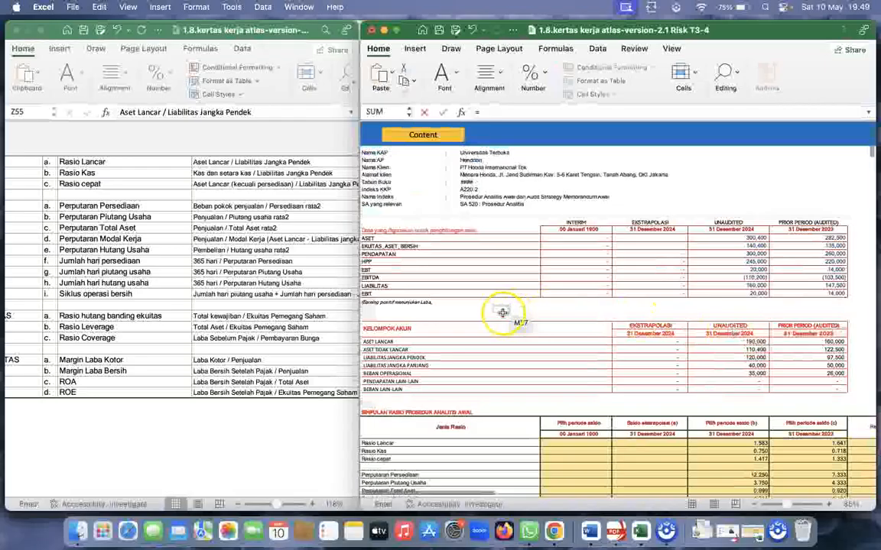
click(756, 286)
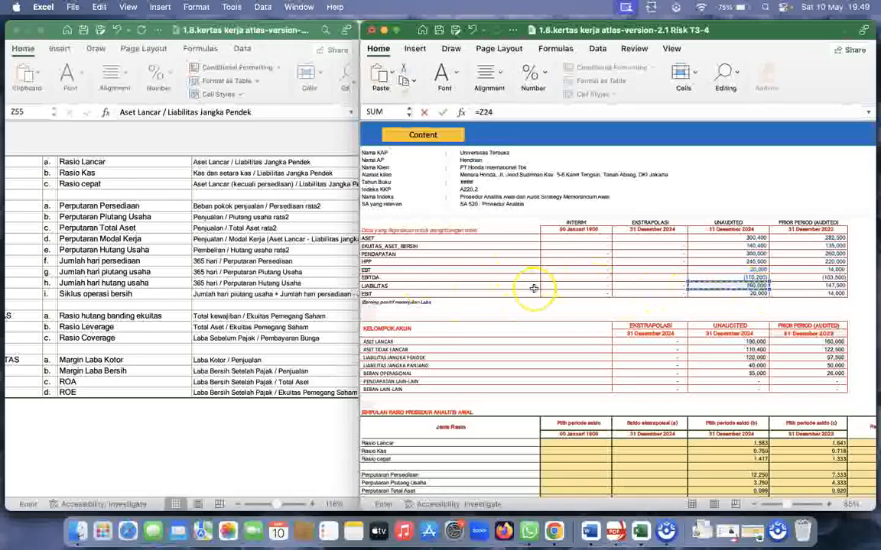
text(/)
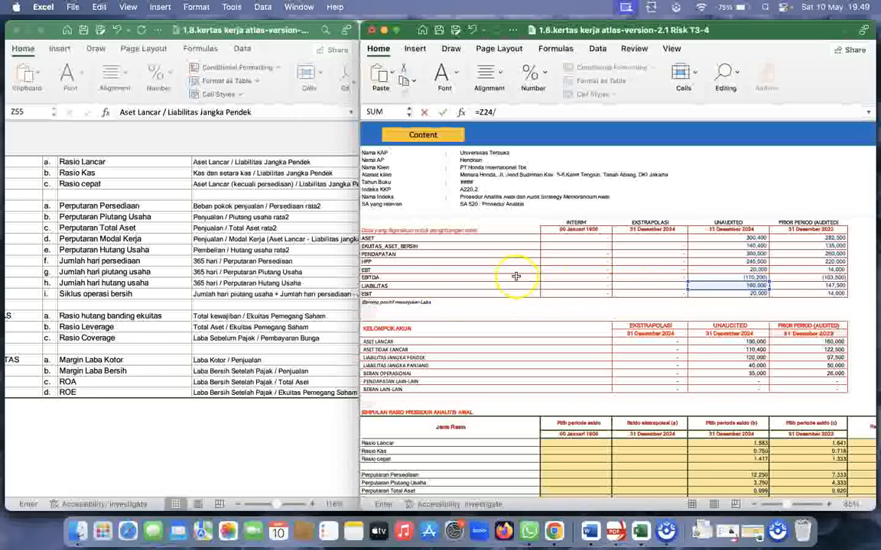
click(755, 246)
scroll(756, 352, down, 5)
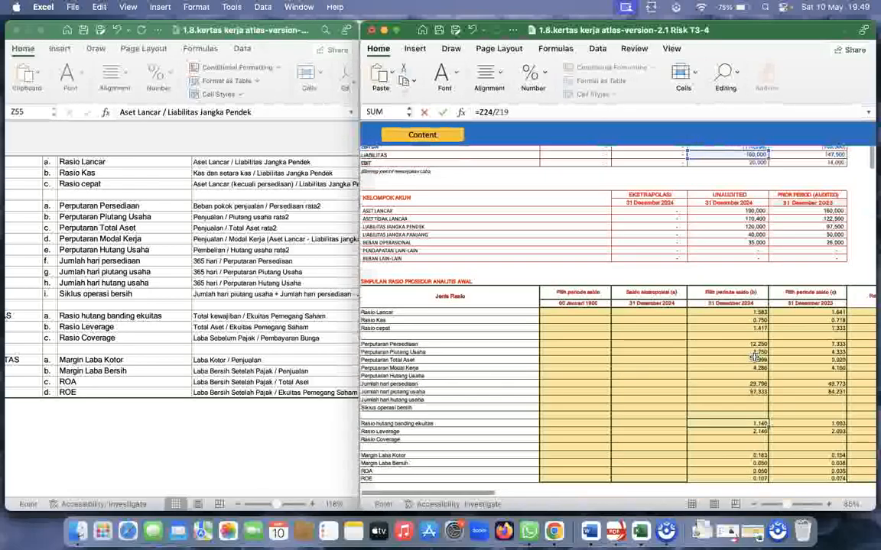
scroll(754, 356, up, 2)
key(Return)
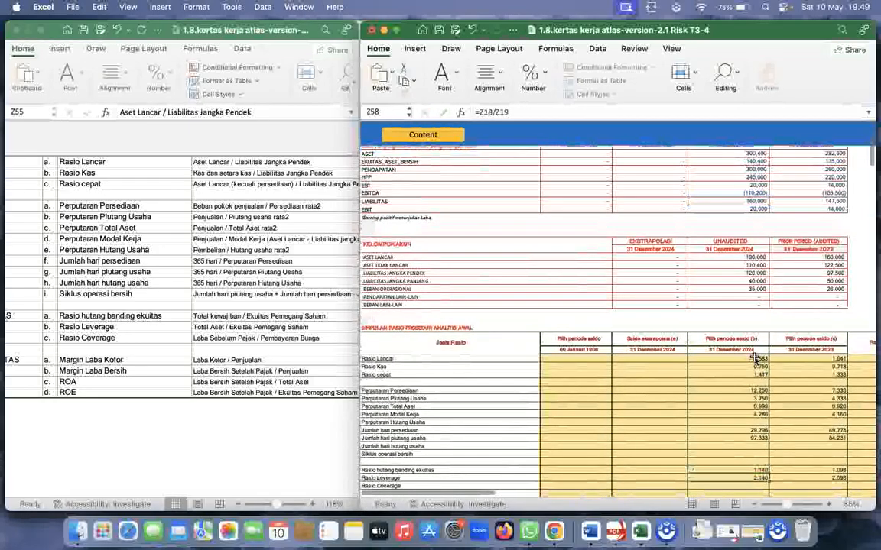
- Check which cells the 31 Desember 2023 formula for Rasio hutang banding ekuitas refers to
click(835, 470)
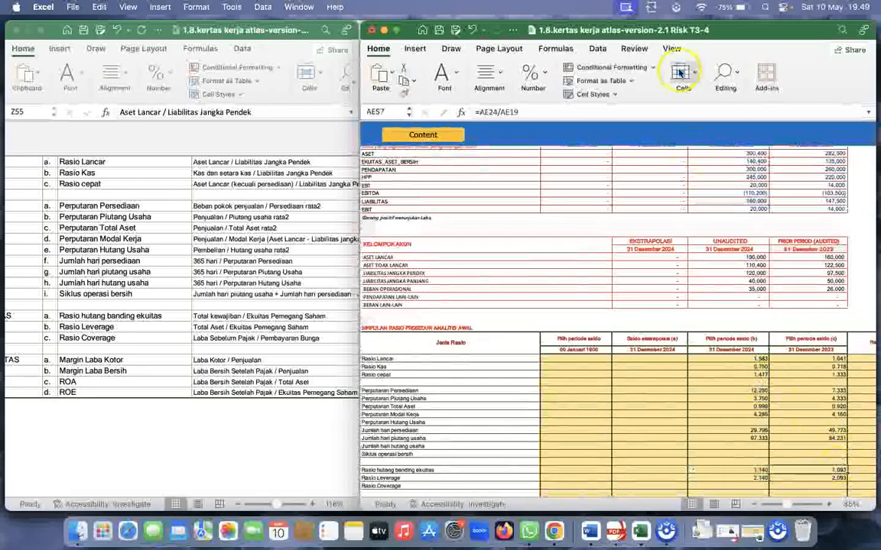
click(593, 112)
scroll(685, 237, up, 2)
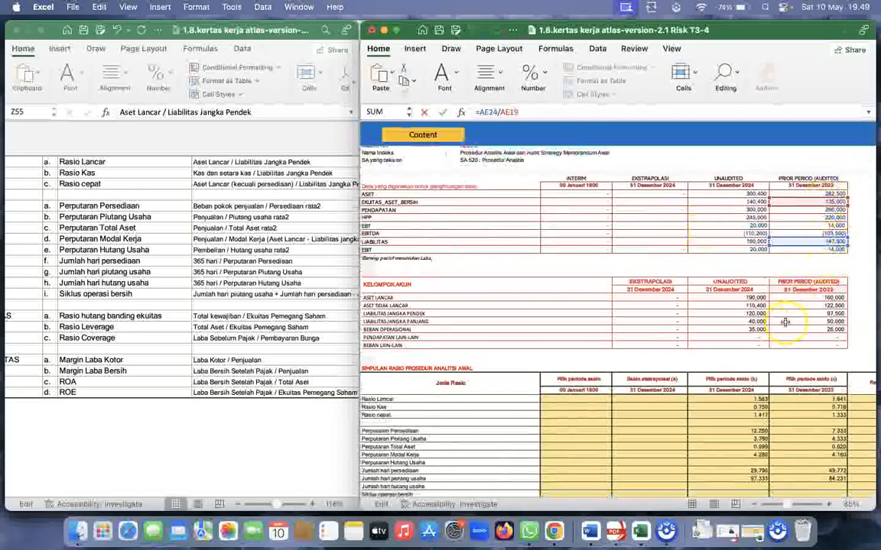
scroll(781, 306, down, 5)
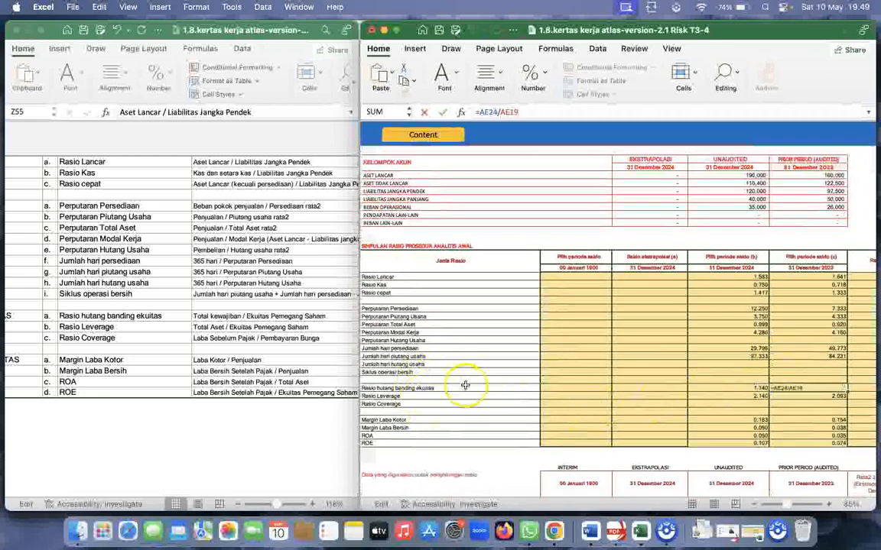
- Enter the formula =Z18/Z19 for Rasio Leverage in the 31 Desember 2024 column, dividing ASET by EKUITAS_ASET_BERSIH
click(742, 397)
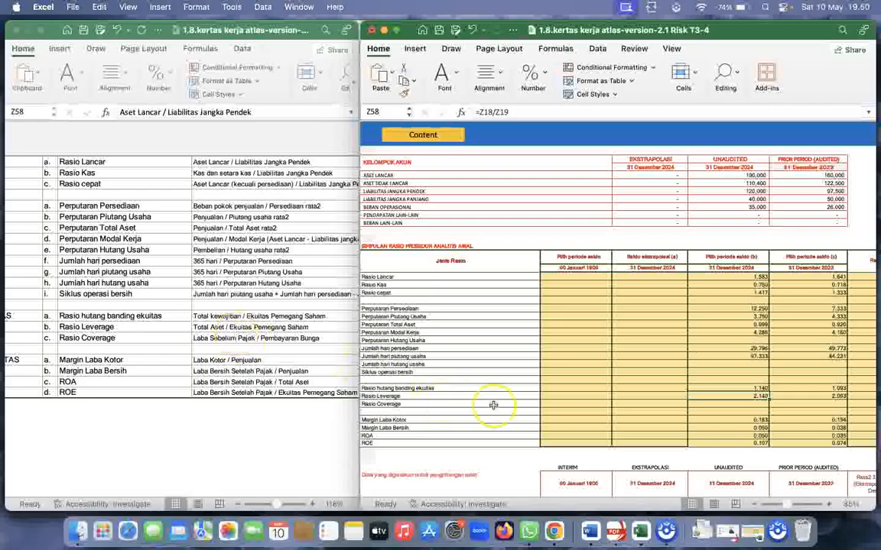
key(Down)
text(=)
scroll(642, 318, up, 6)
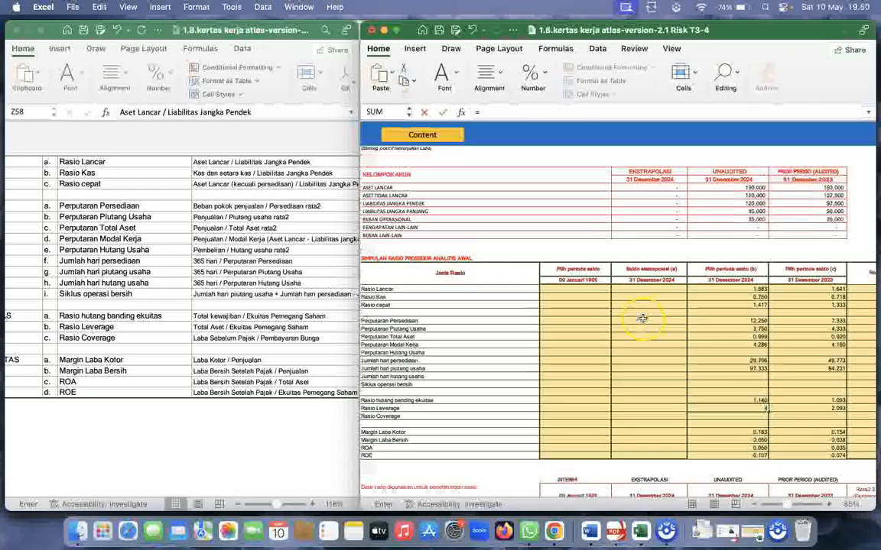
click(749, 242)
text(/)
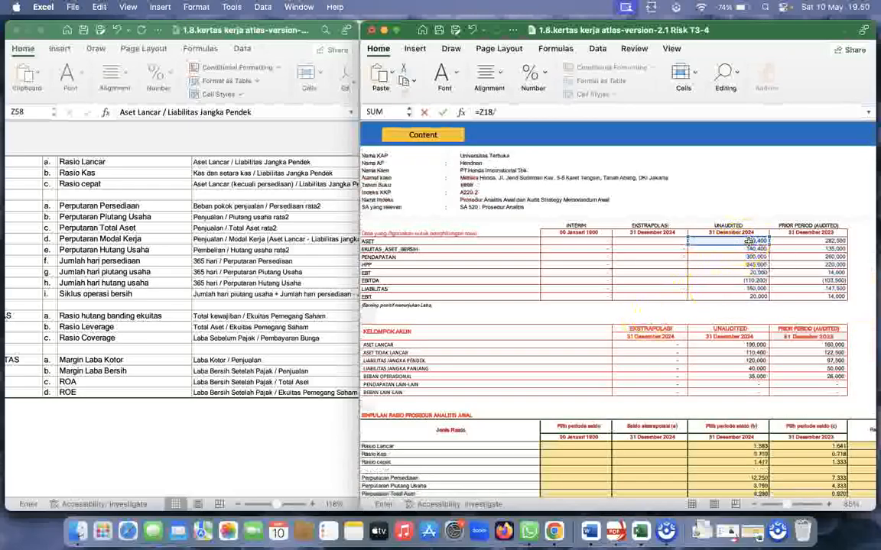
click(750, 249)
key(Return)
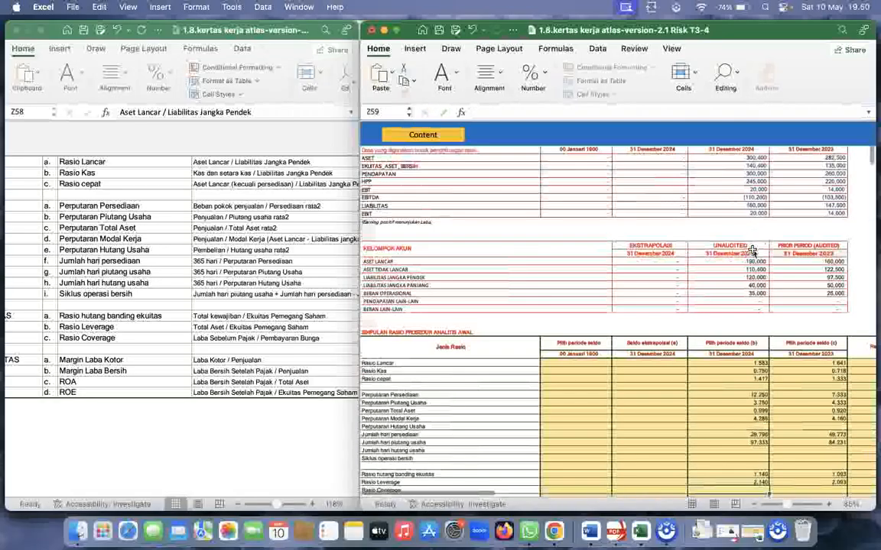
- Check the 31 Desember 2024 formula for Margin Laba Kotor against its definition in the reference list
scroll(757, 321, down, 3)
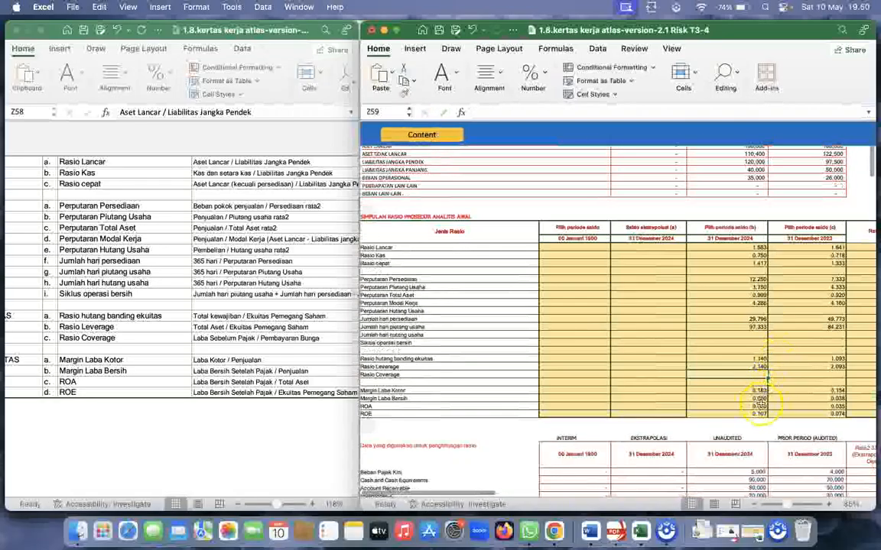
scroll(757, 406, down, 1)
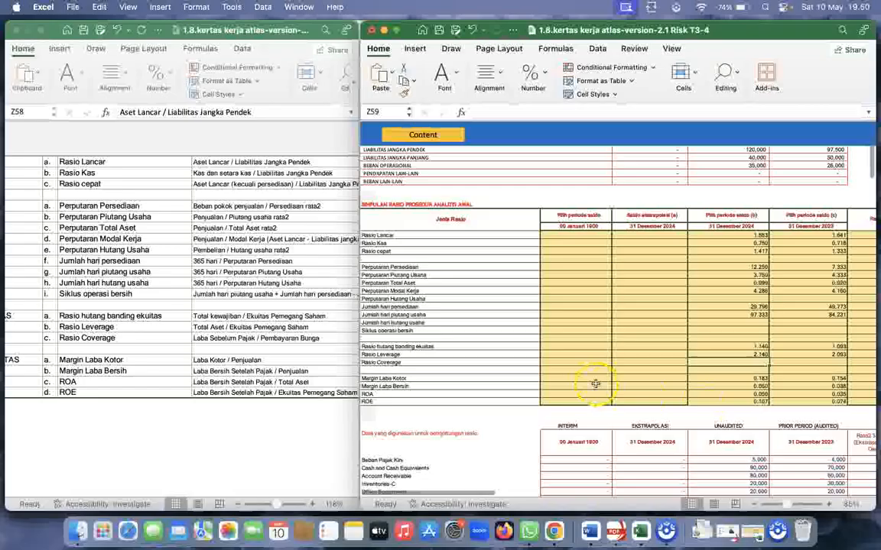
click(754, 379)
click(205, 371)
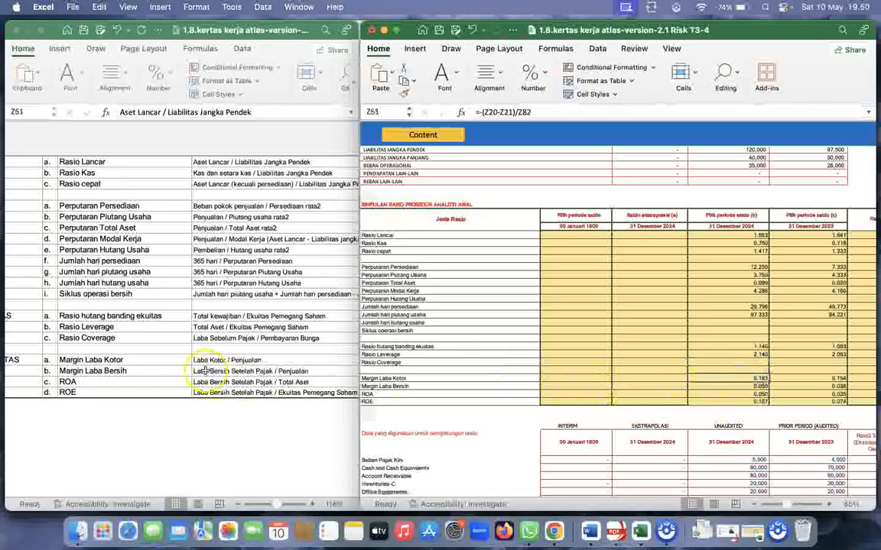
text(=)
scroll(471, 442, down, 5)
scroll(471, 443, down, 2)
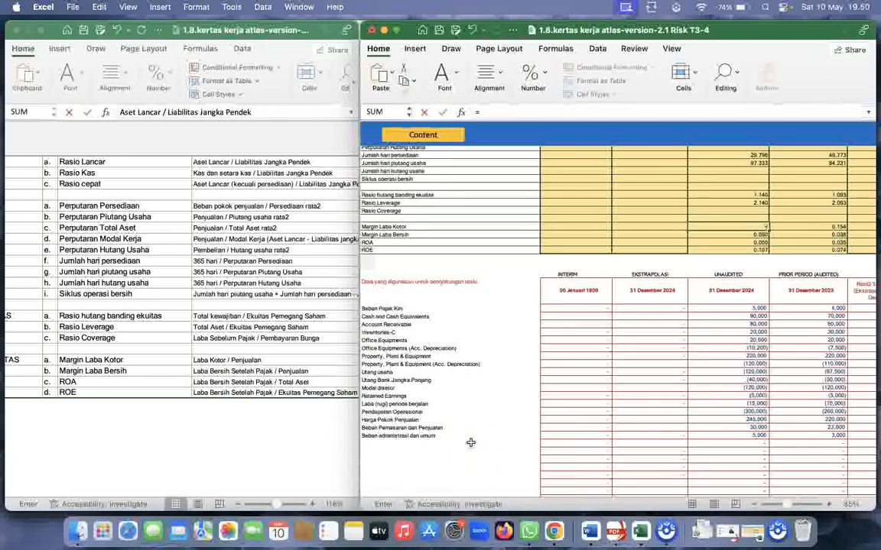
scroll(471, 442, up, 1)
scroll(470, 443, up, 2)
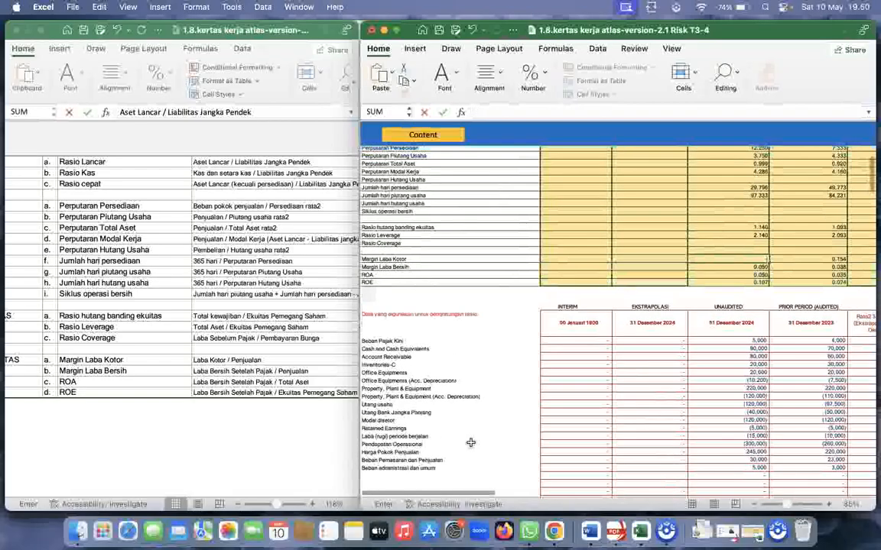
click(587, 365)
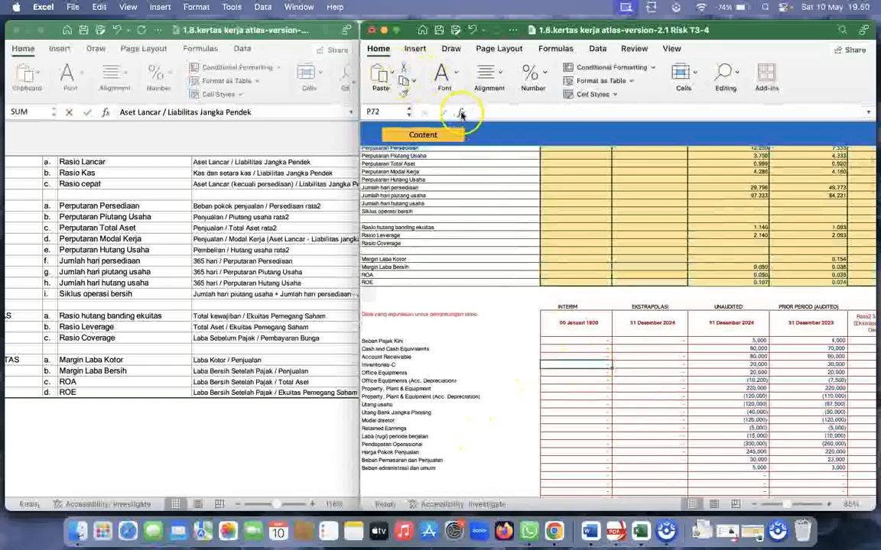
click(472, 32)
- Examine which source cells the 31 Desember 2024 formula for Margin Laba Kotor refers to
click(546, 113)
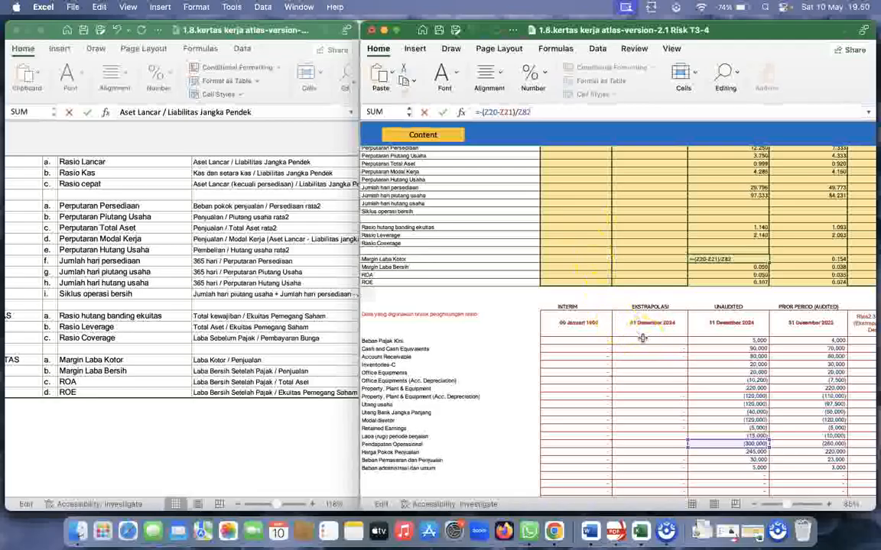
scroll(642, 338, up, 10)
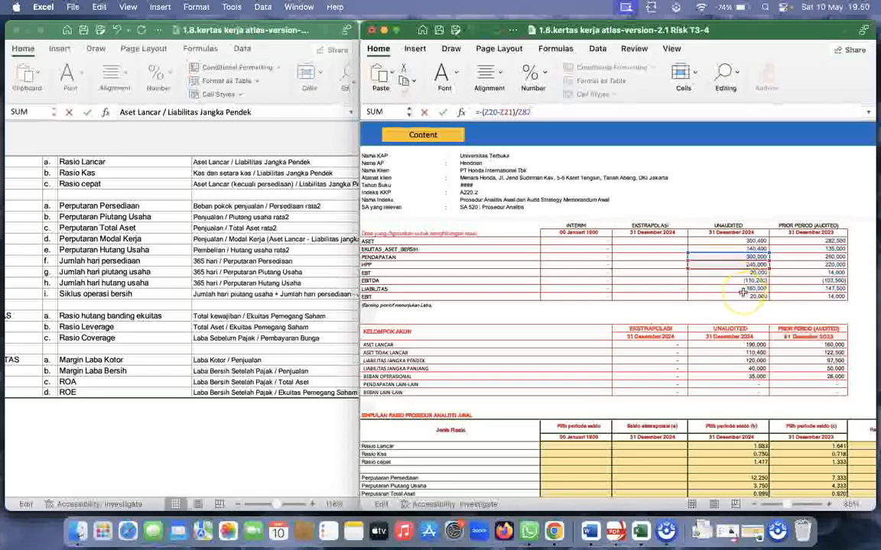
scroll(753, 268, down, 10)
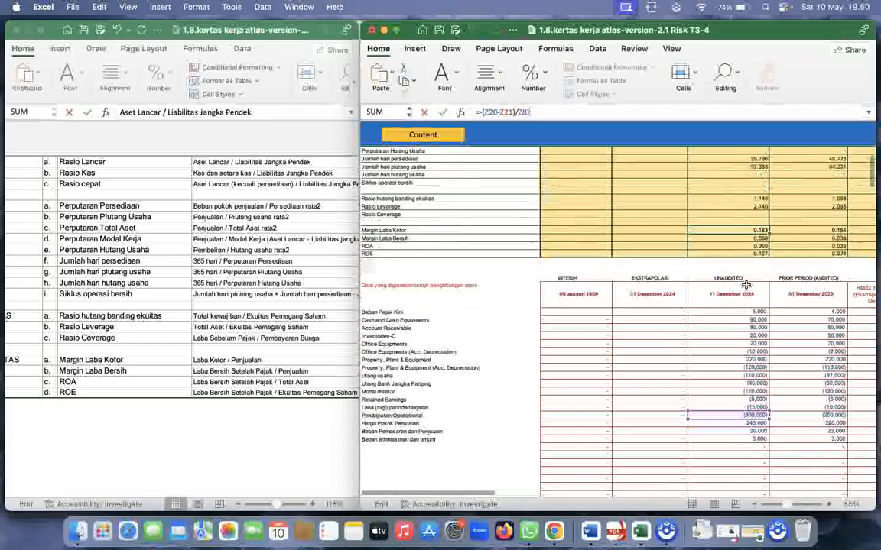
scroll(745, 284, up, 10)
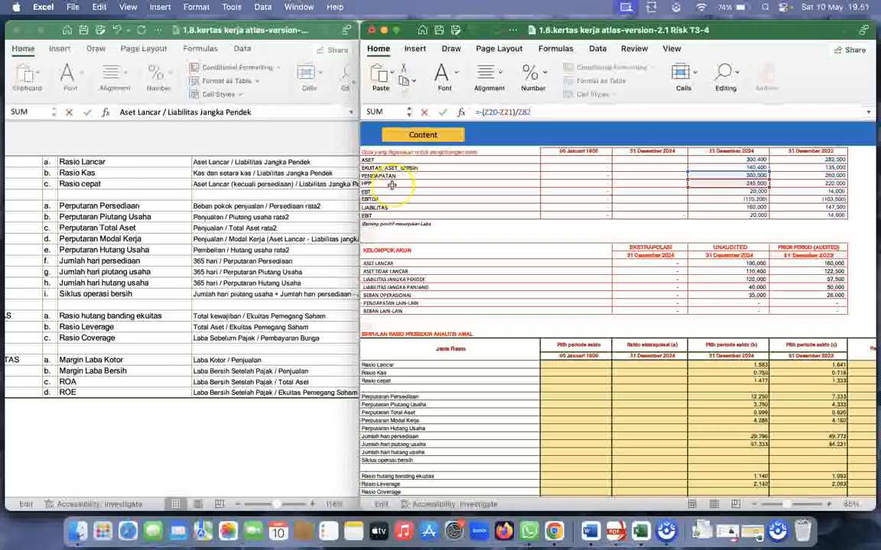
- Replace the 31 Desember 2024 formula for Margin Laba Kotor with =(Z20-Z21)/Z20, dividing PENDAPATAN minus HPP by PENDAPATAN
click(484, 112)
key(BackSpace)
key(BackSpace)
key(BackSpace)
key(BackSpace)
key(BackSpace)
key(BackSpace)
key(BackSpace)
key(BackSpace)
key(BackSpace)
key(BackSpace)
key(BackSpace)
key(BackSpace)
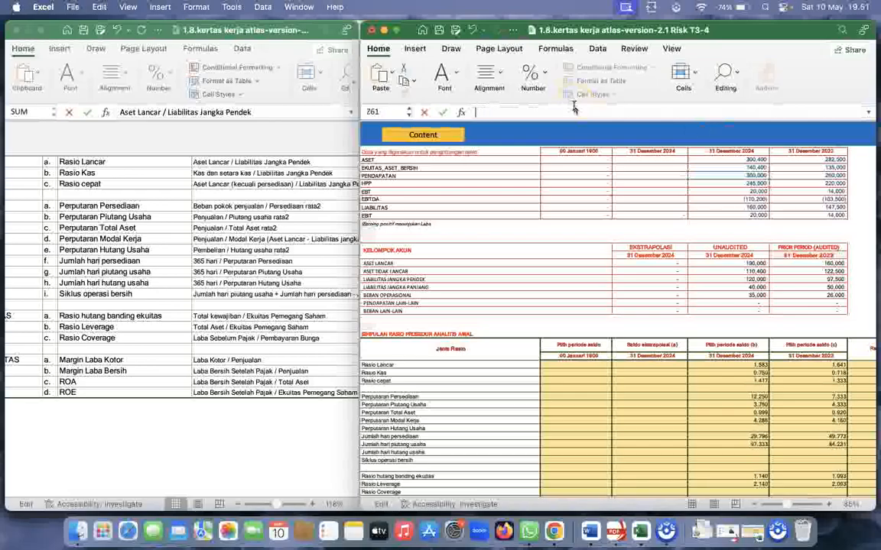
scroll(704, 311, down, 3)
text(=()
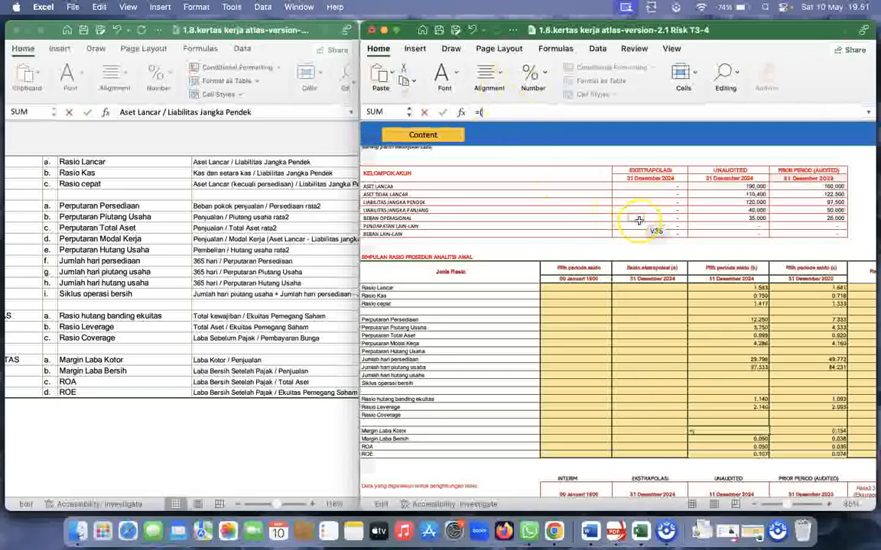
scroll(581, 229, up, 5)
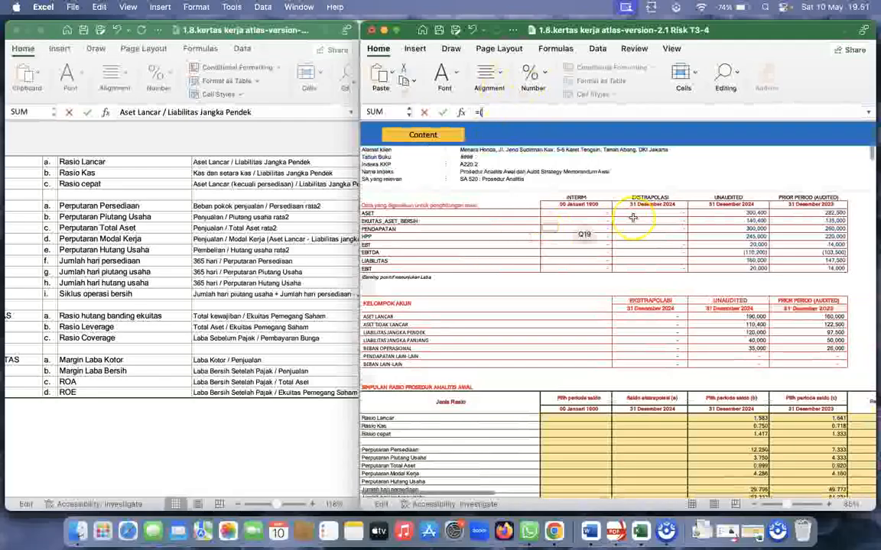
click(755, 228)
text(-)
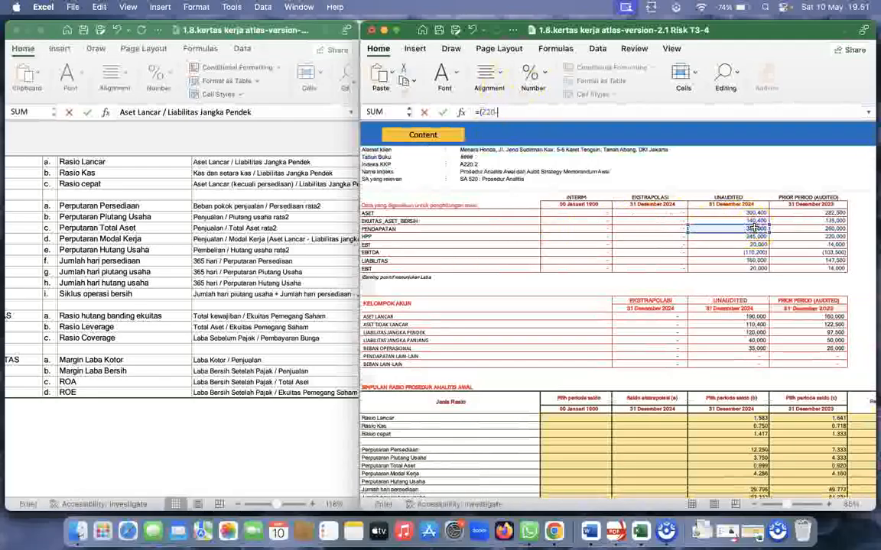
click(754, 237)
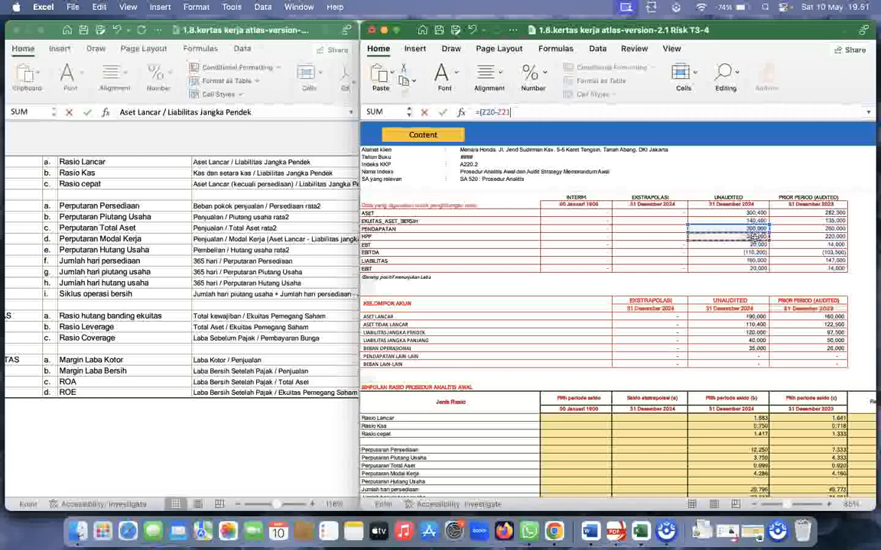
text()/)
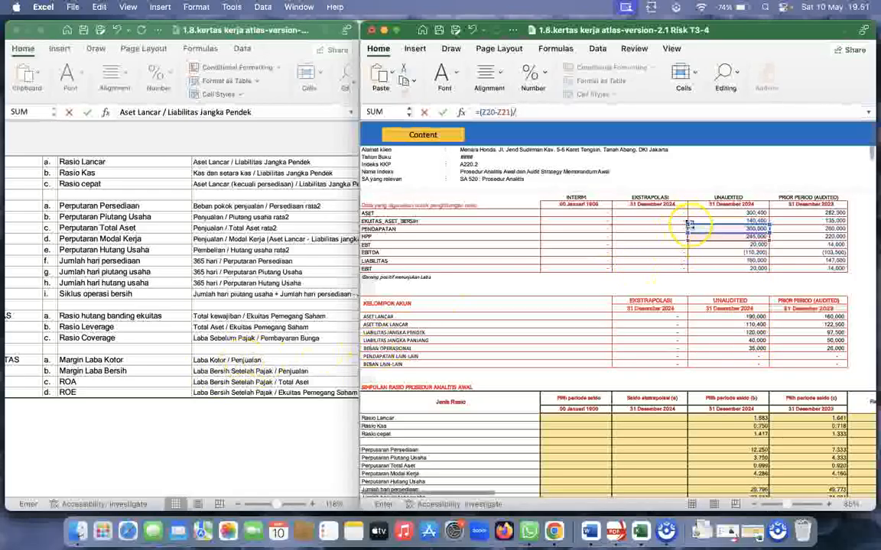
click(740, 229)
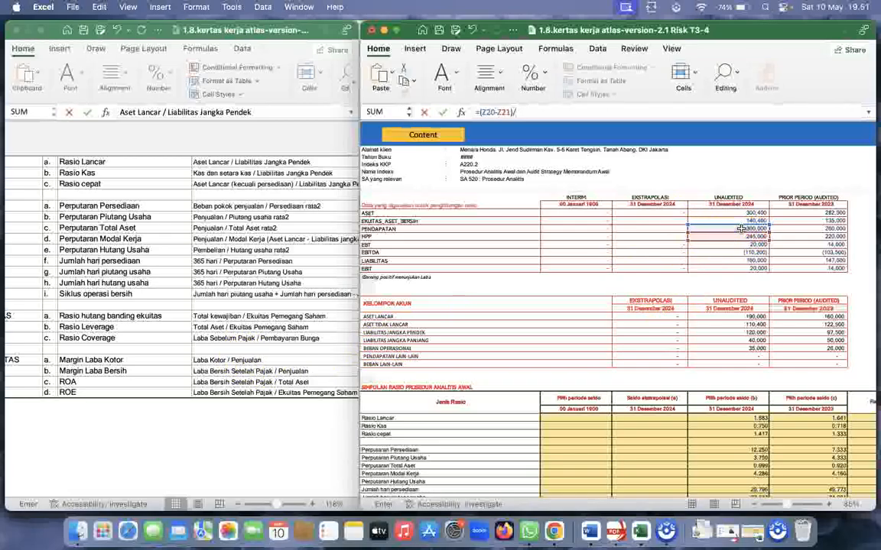
key(Return)
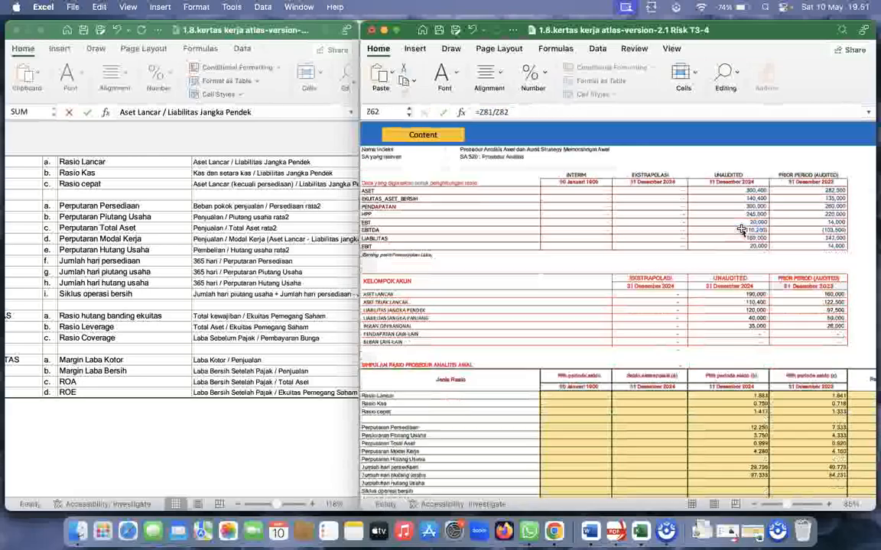
scroll(860, 482, down, 5)
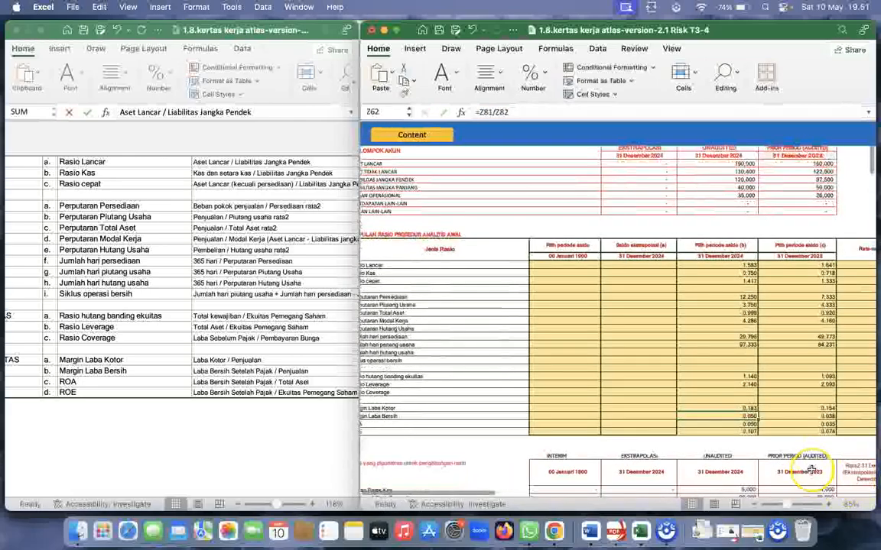
click(747, 408)
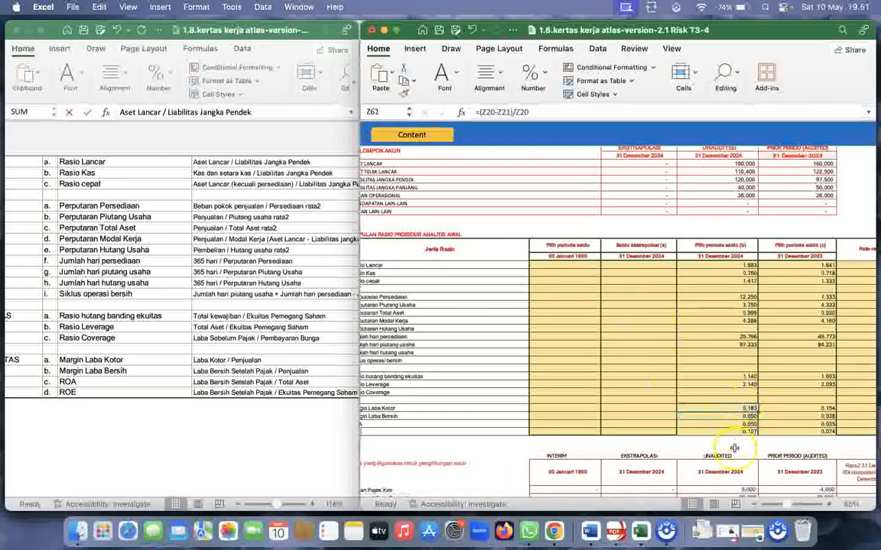
- Enter the formula =Z81/Z82 for Margin Laba Bersih in the 31 Desember 2024 column, dividing Laba (rugi) periode berjalan by Pendapatan Operasional
click(750, 414)
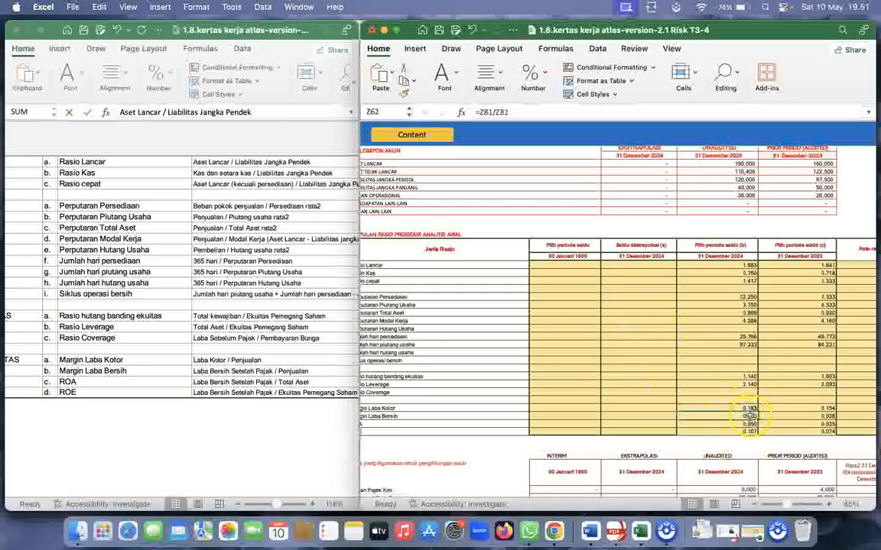
scroll(749, 414, down, 2)
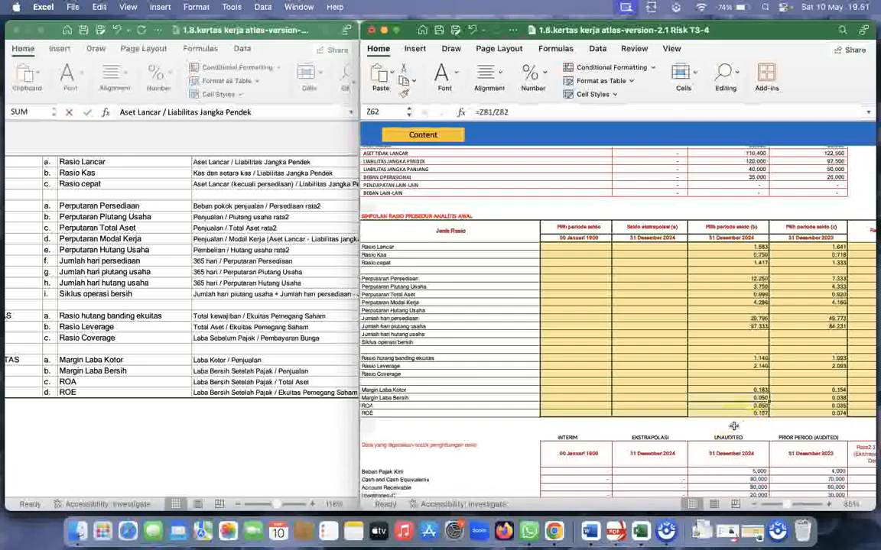
text(=)
scroll(669, 344, up, 8)
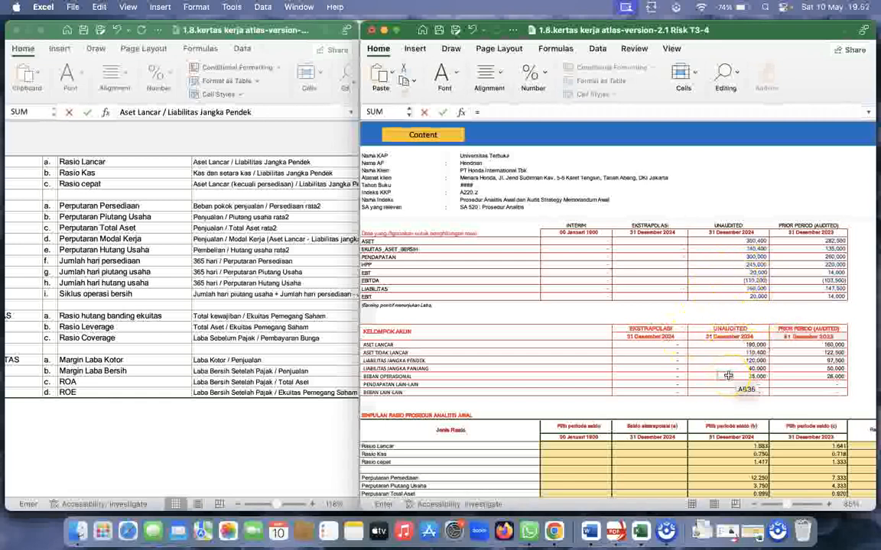
scroll(728, 372, down, 10)
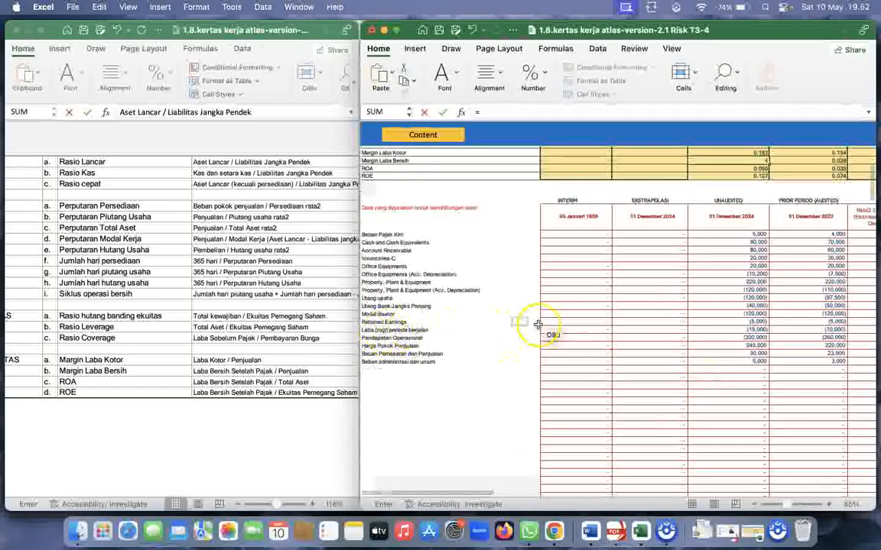
click(756, 330)
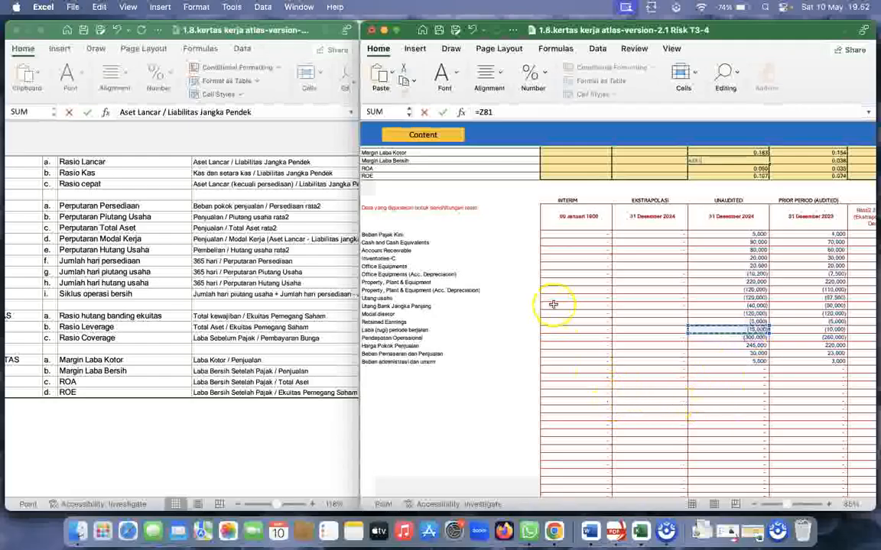
click(511, 110)
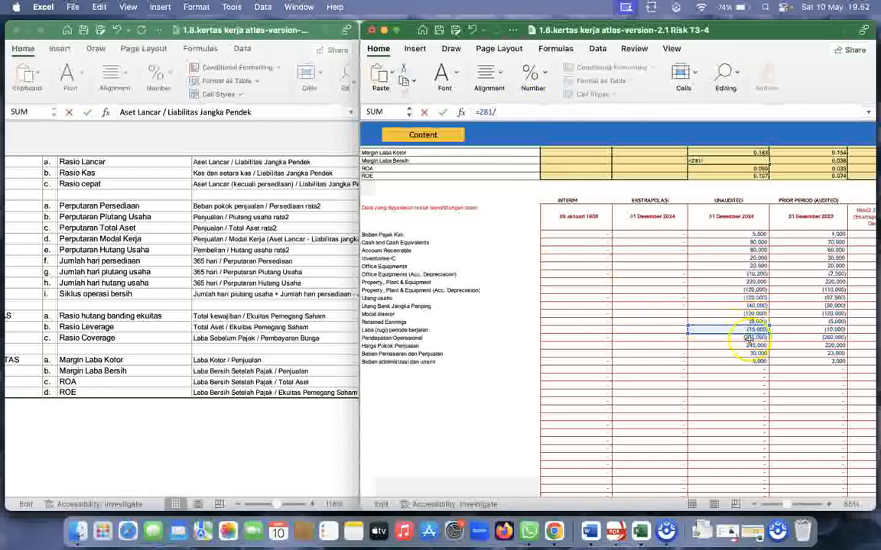
click(749, 337)
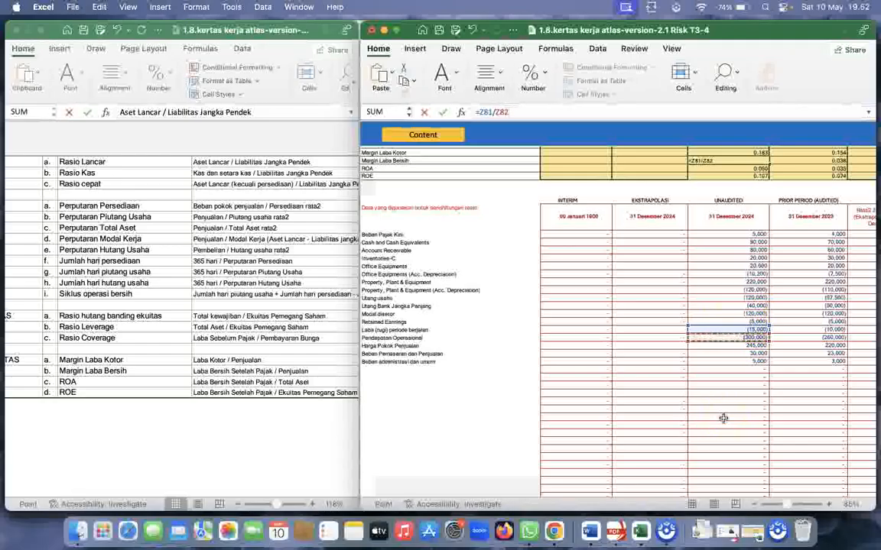
scroll(723, 385, up, 10)
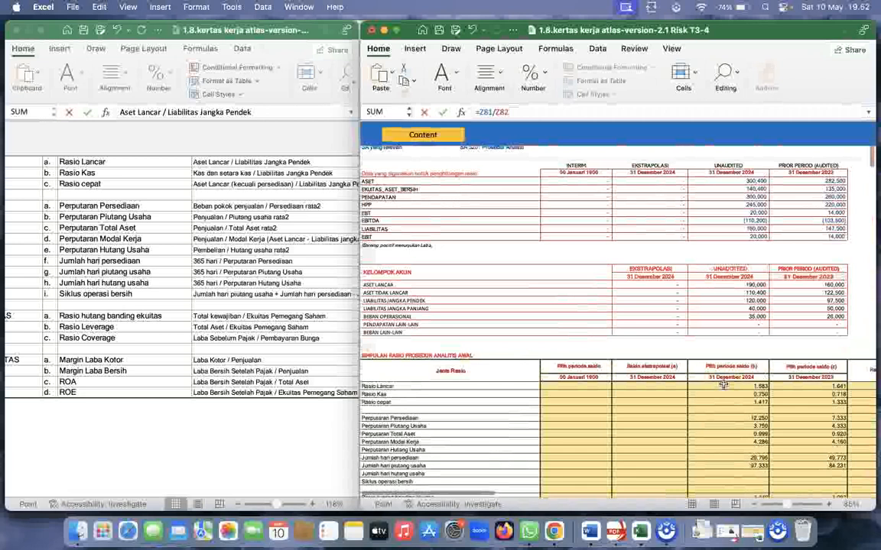
scroll(747, 352, down, 10)
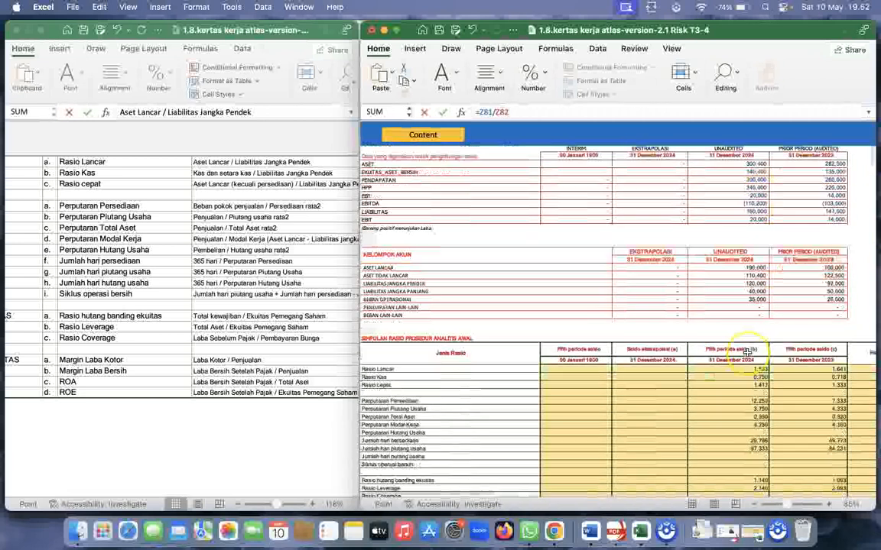
click(719, 325)
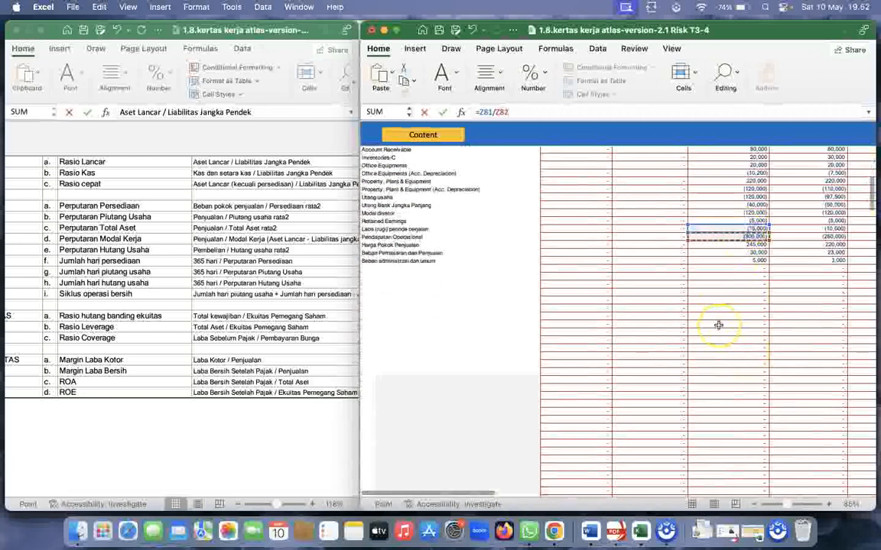
scroll(718, 326, up, 5)
key(Return)
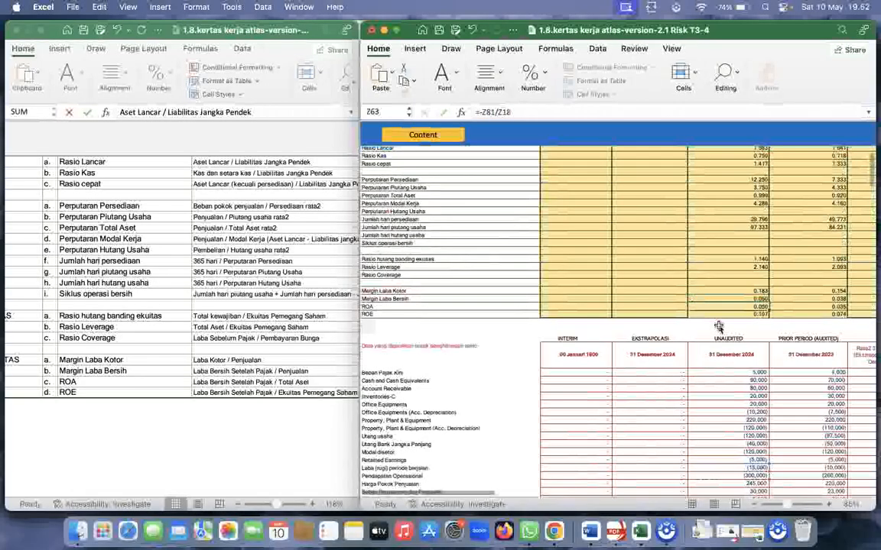
- Check the existing 31 Desember 2024 formula for ROA against its definition in the reference list
click(741, 237)
click(762, 298)
click(447, 298)
click(749, 300)
click(752, 307)
key(Return)
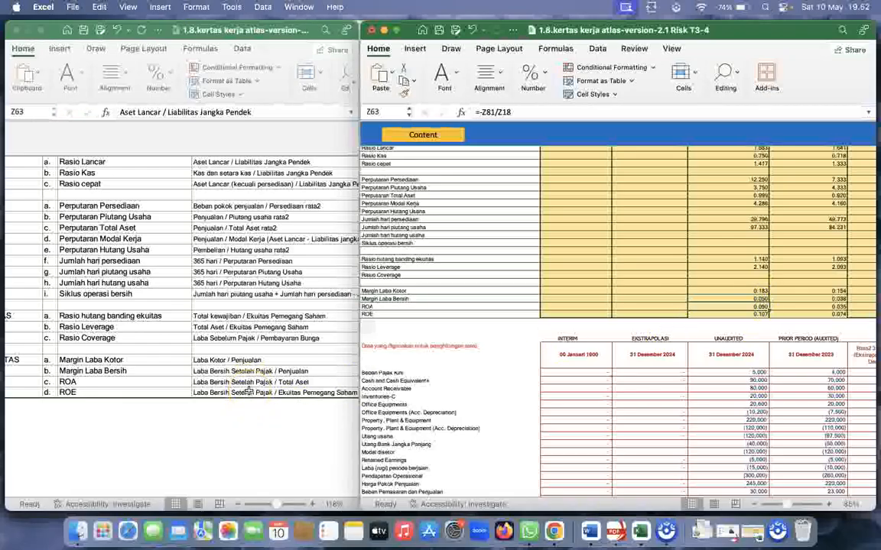
- Enter the formula =Z81/Z18 for ROA in the 31 Desember 2024 column, dividing Laba (rugi) periode berjalan by ASET
text(=)
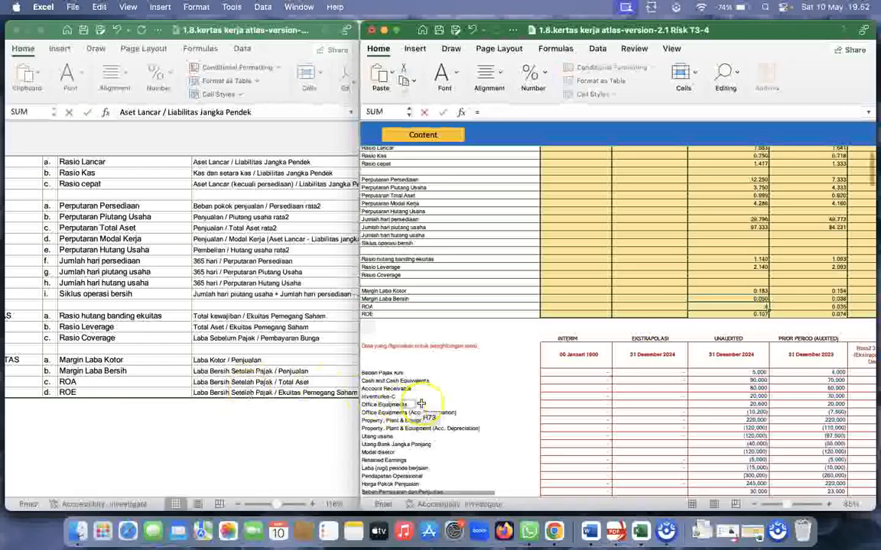
scroll(762, 387, down, 5)
scroll(761, 387, down, 2)
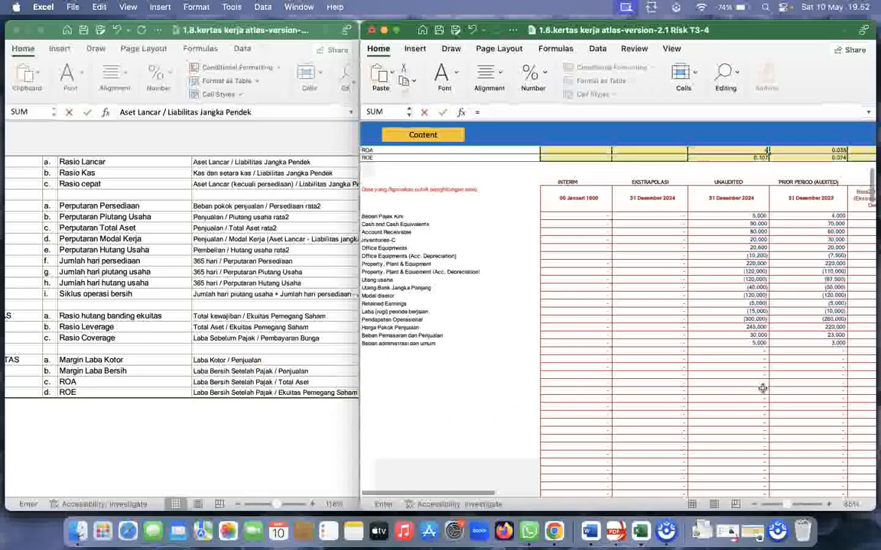
click(757, 310)
text(/)
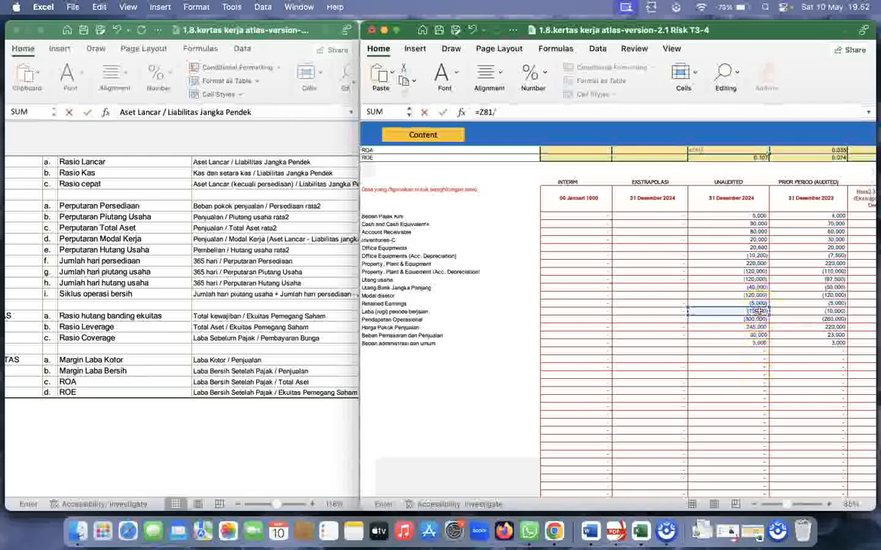
scroll(756, 310, up, 15)
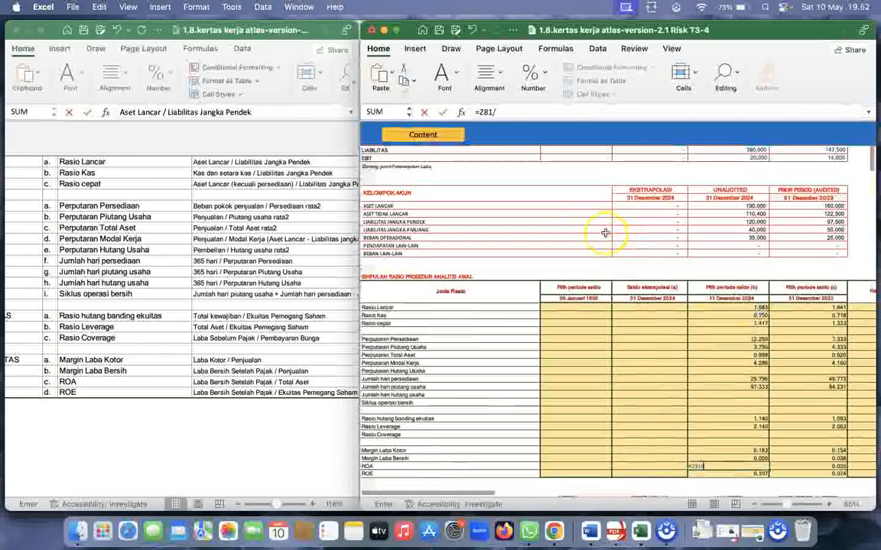
scroll(574, 234, up, 3)
scroll(730, 173, up, 2)
click(753, 174)
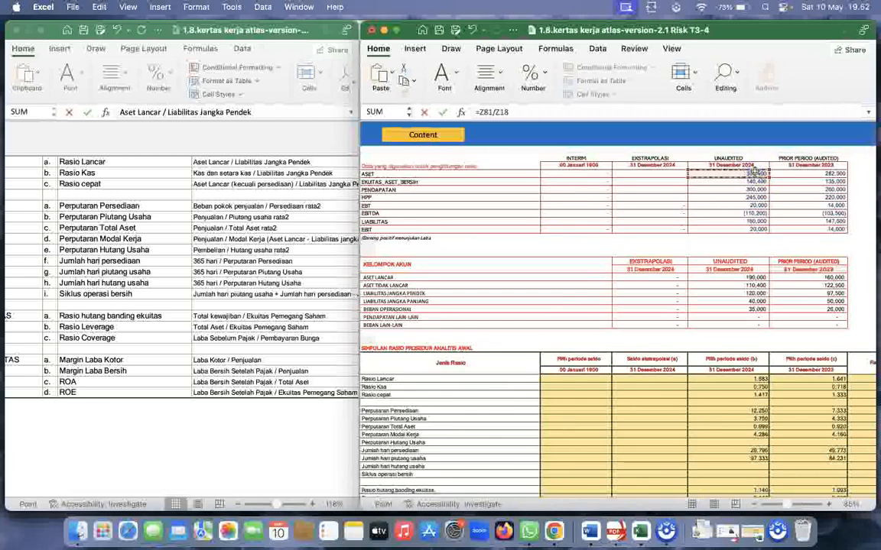
scroll(794, 401, down, 4)
key(Return)
scroll(778, 425, down, 1)
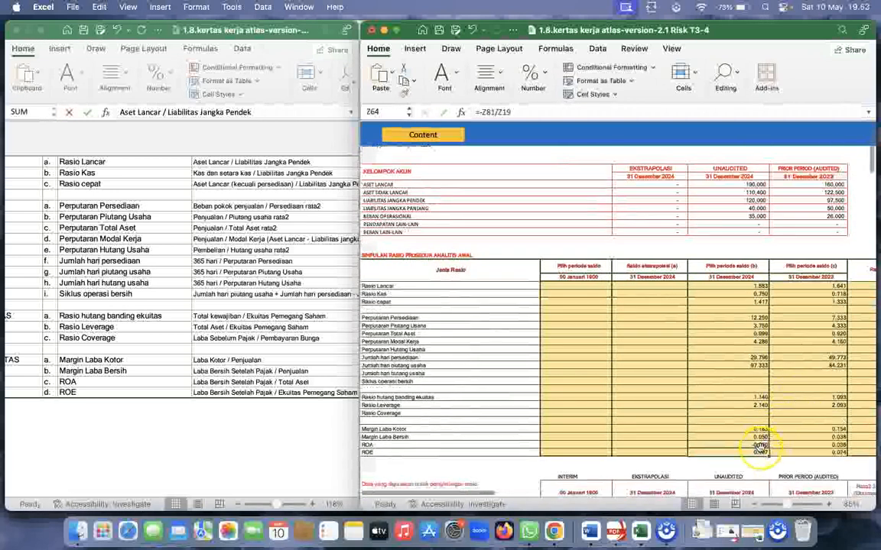
- Negate the 31 Desember 2024 formula for ROA so that it reads =-Z81/Z18
click(762, 446)
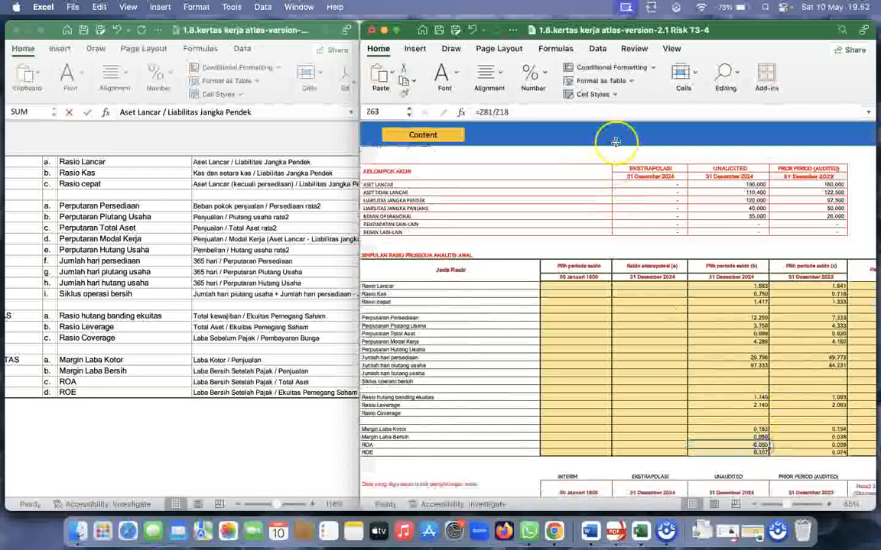
click(486, 111)
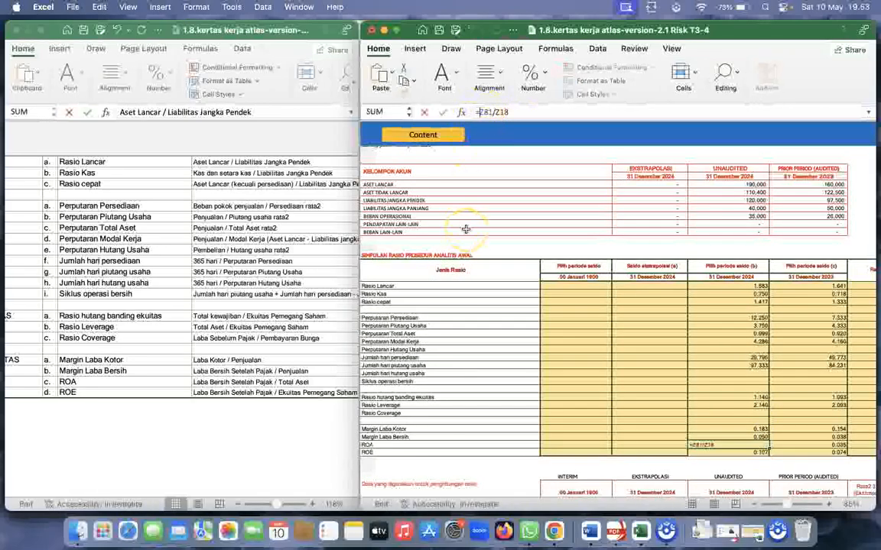
scroll(470, 359, down, 3)
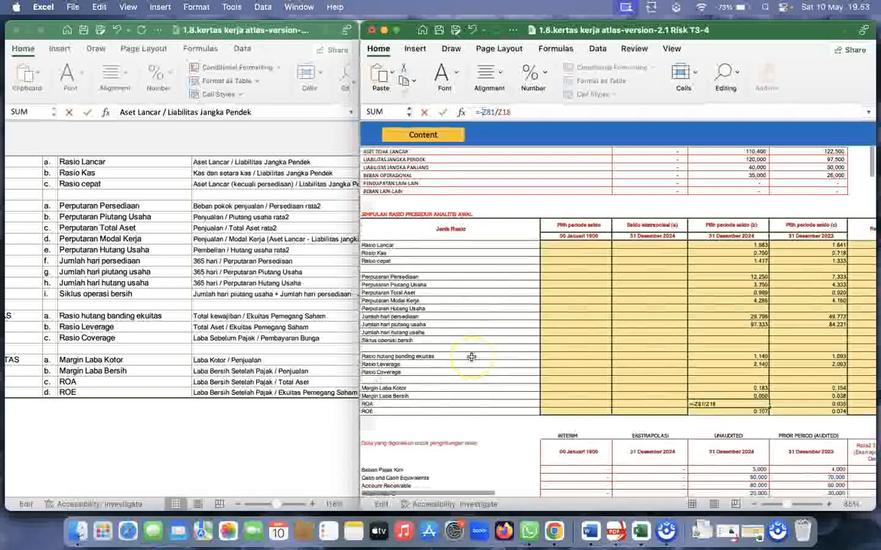
key(Return)
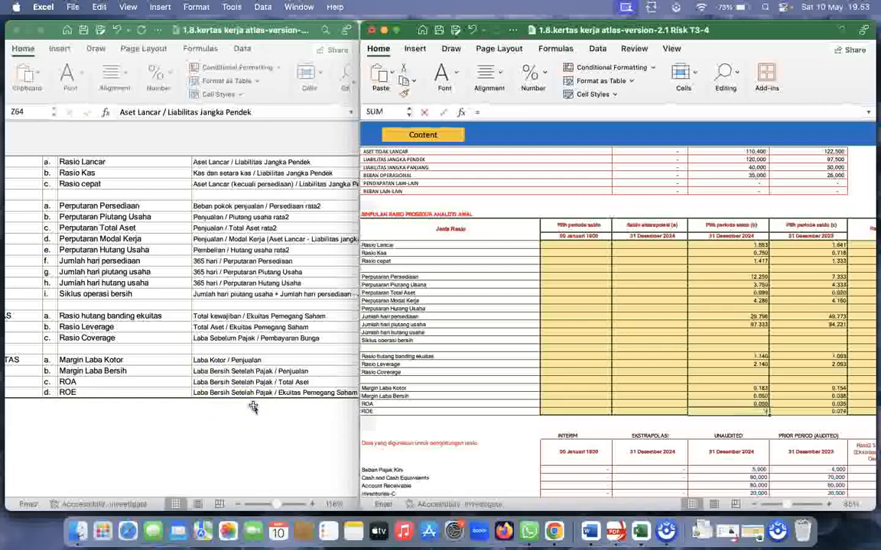
- Enter the formula =Z81/Z19 for ROE in the 31 Desember 2024 column, dividing Laba (rugi) periode berjalan by EKUITAS_ASET_BERSIH
click(507, 448)
text(=)
scroll(511, 442, down, 6)
scroll(511, 443, down, 2)
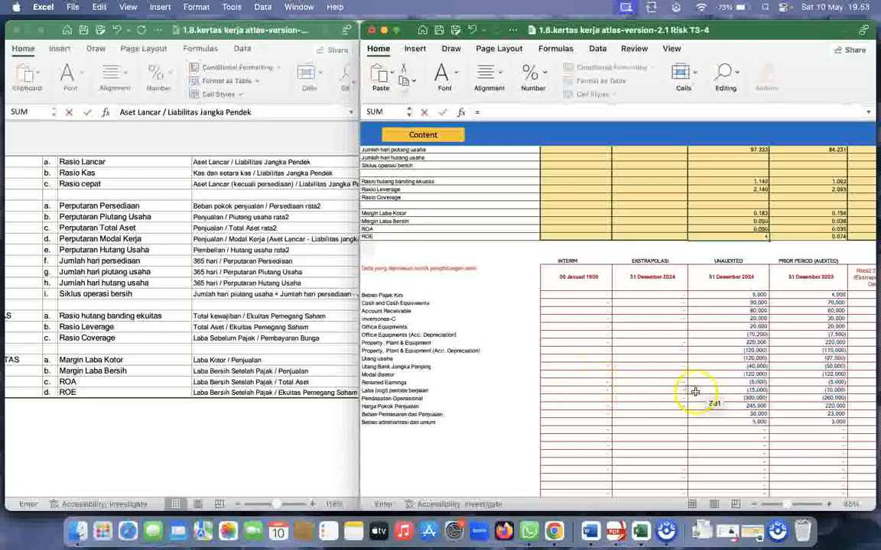
click(753, 390)
text(/)
scroll(731, 348, up, 10)
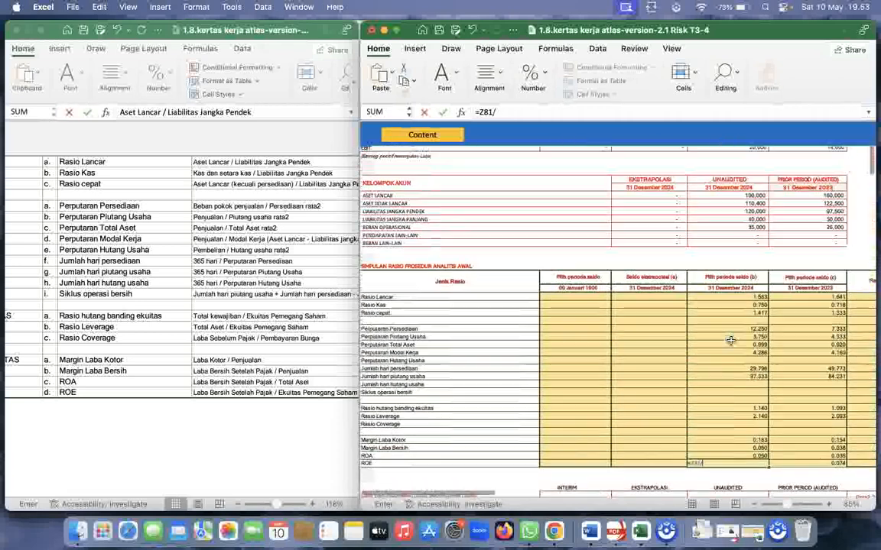
scroll(731, 340, up, 2)
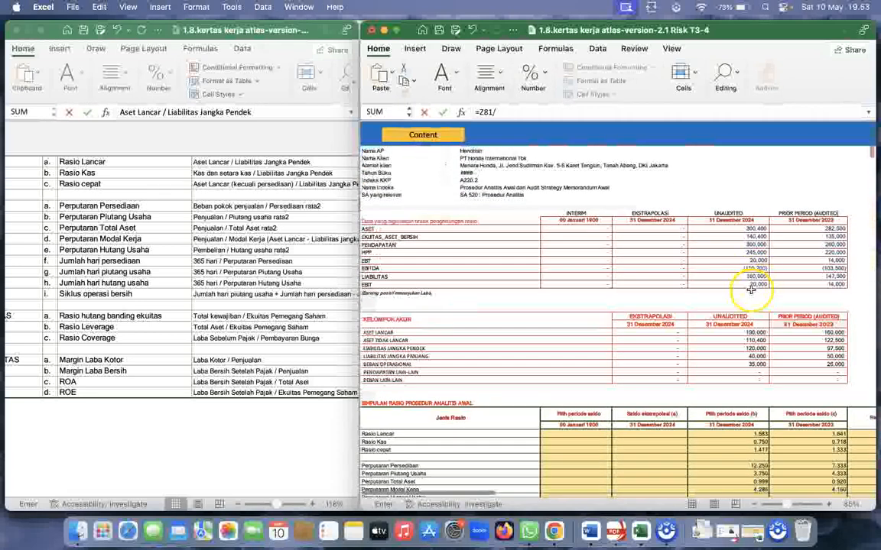
click(753, 237)
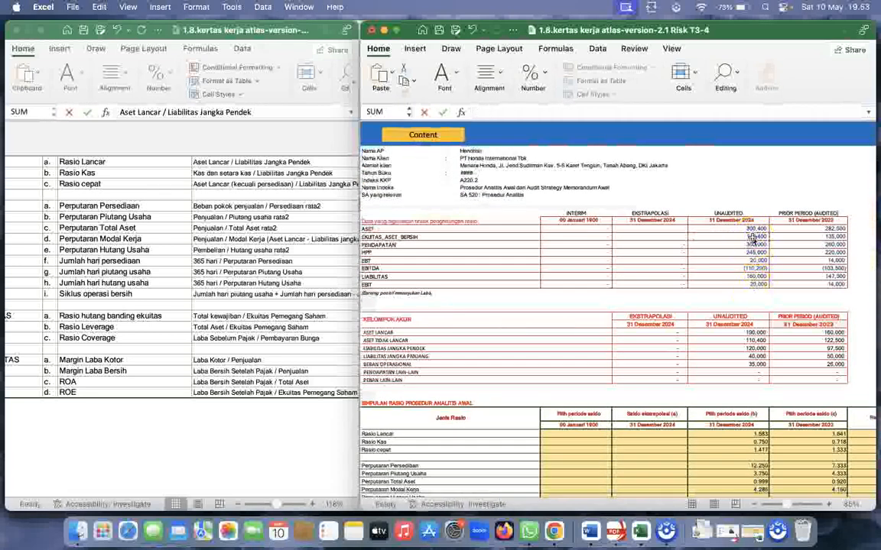
key(Return)
scroll(743, 369, down, 2)
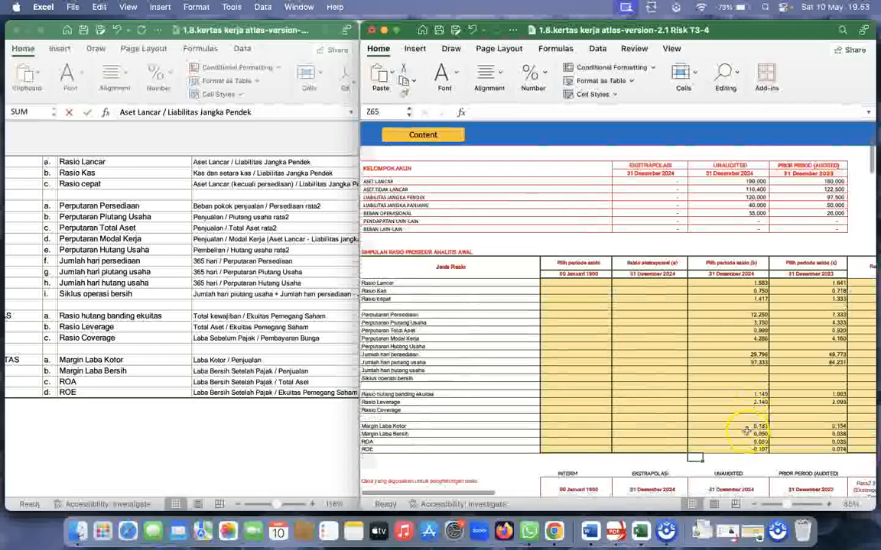
- Add a minus sign to the 31 Desember 2024 formula for ROE, making it =-Z81/Z19
click(751, 445)
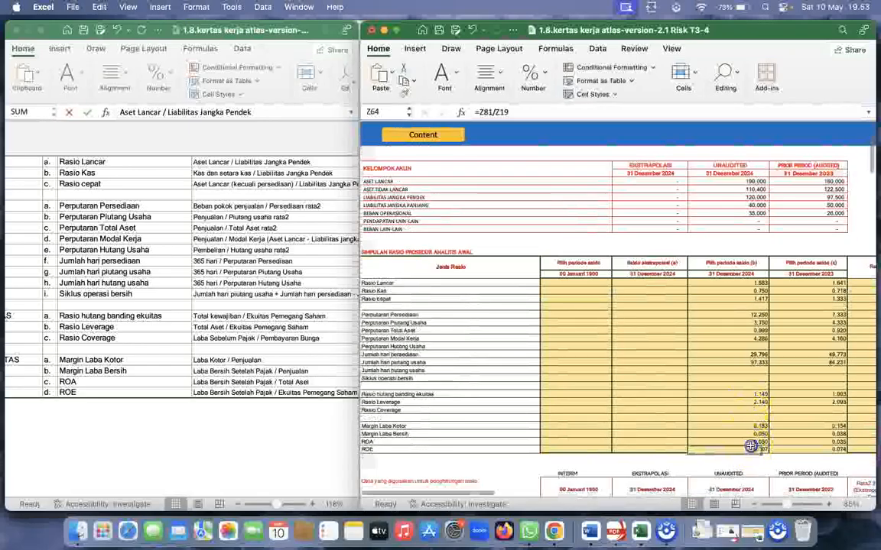
click(479, 112)
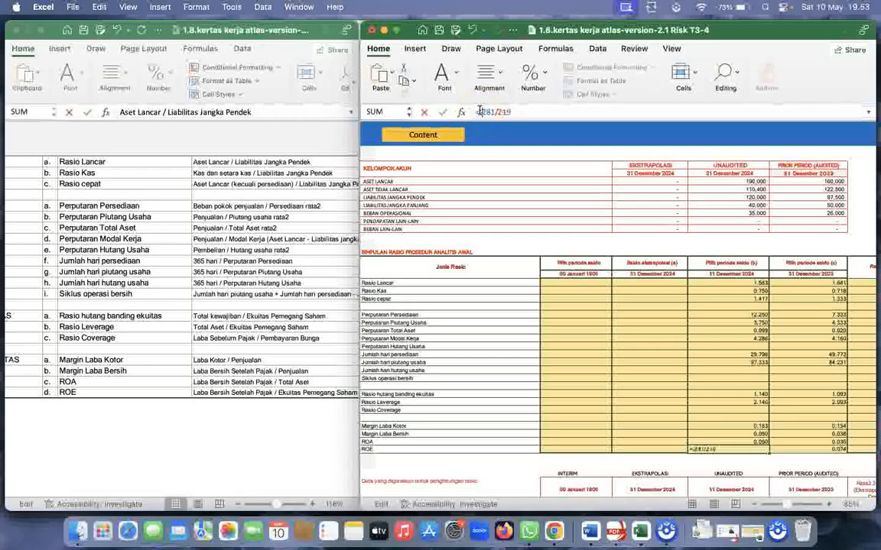
key(Return)
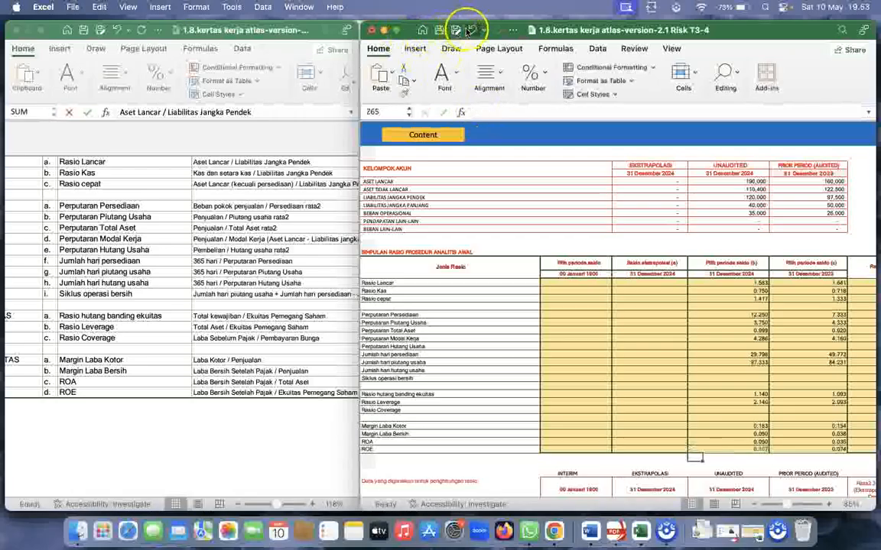
- Undo the last formula edits for ROE and ROA in the 31 Desember 2024 column
click(507, 266)
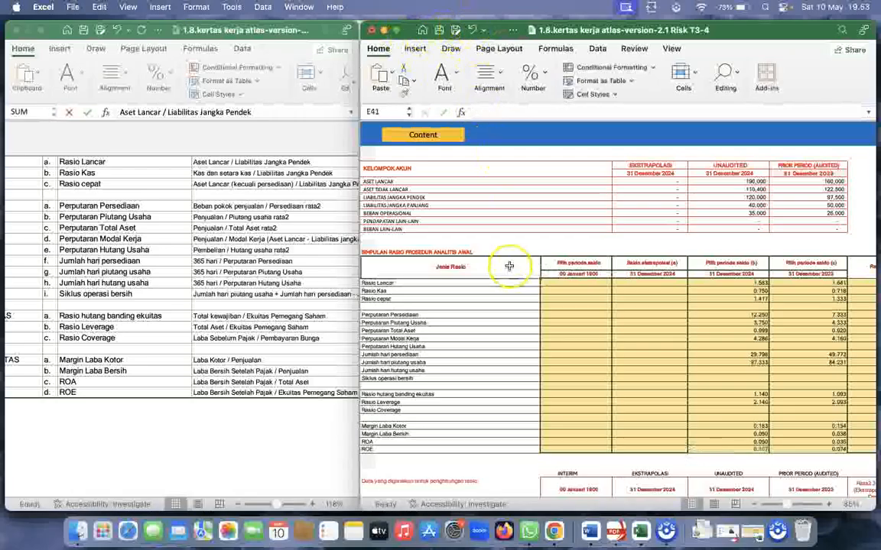
click(471, 29)
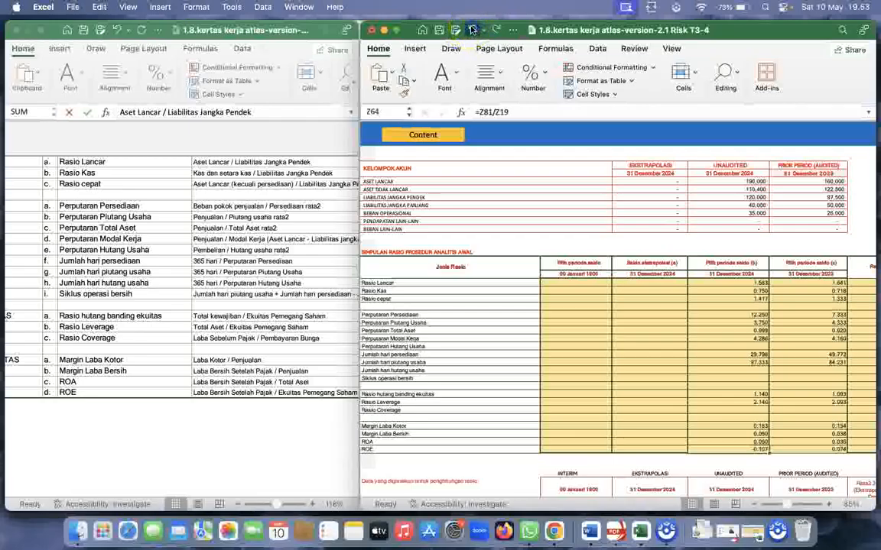
click(472, 29)
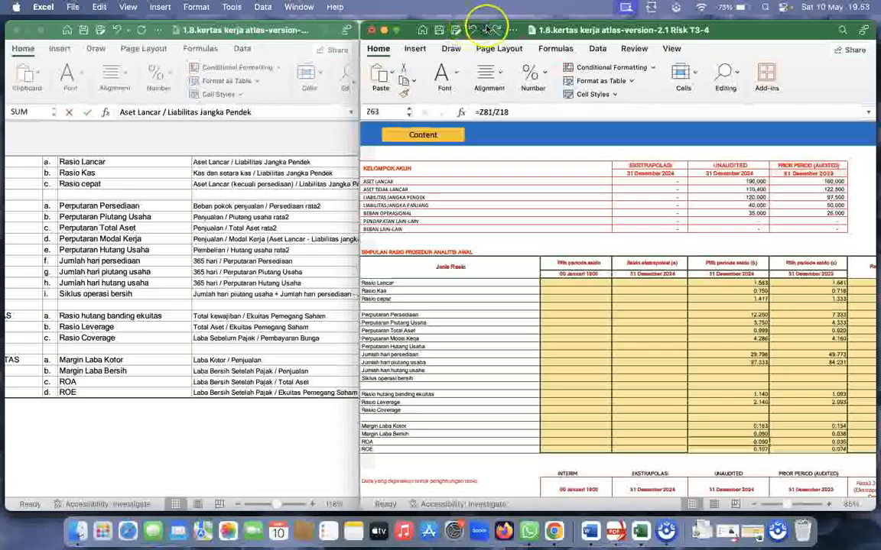
- Expand the ratio worksheet's window to fill the whole screen, with the ANALISIS column in view
click(698, 407)
scroll(698, 407, right, 10)
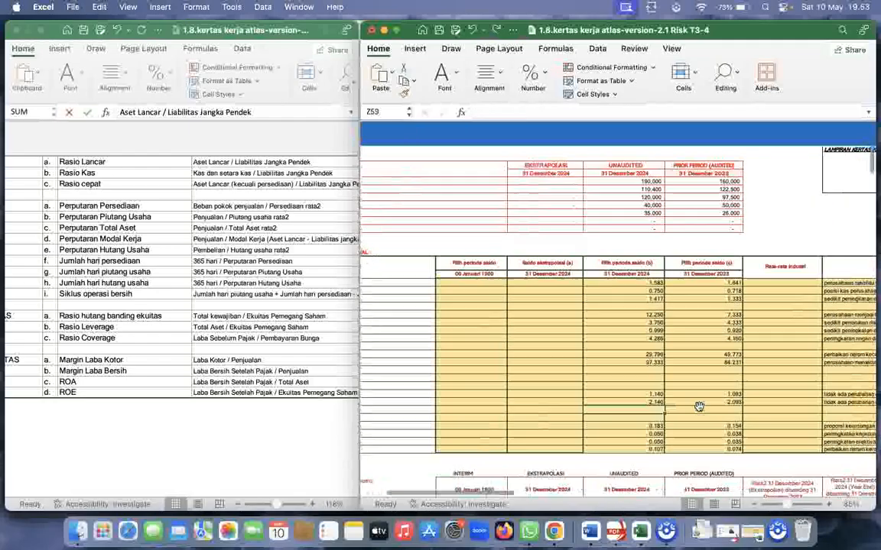
scroll(698, 407, left, 2)
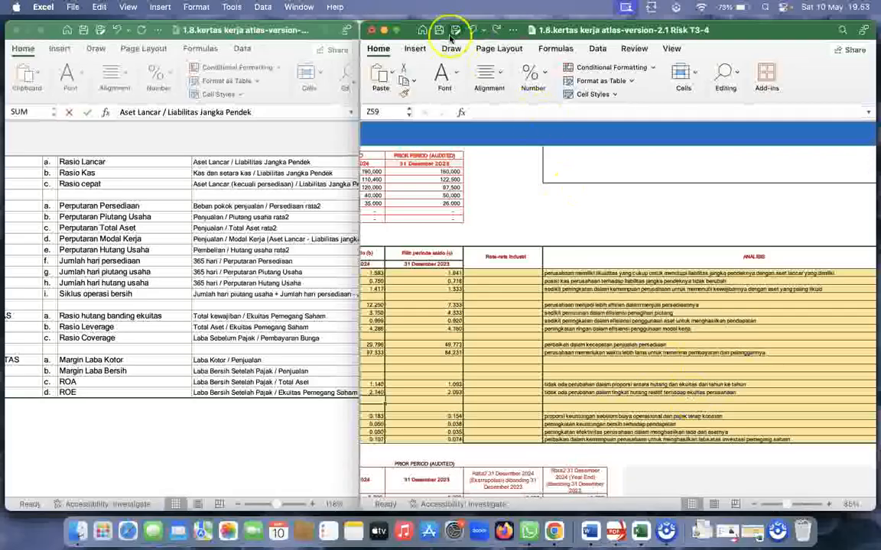
mouse_move(397, 31)
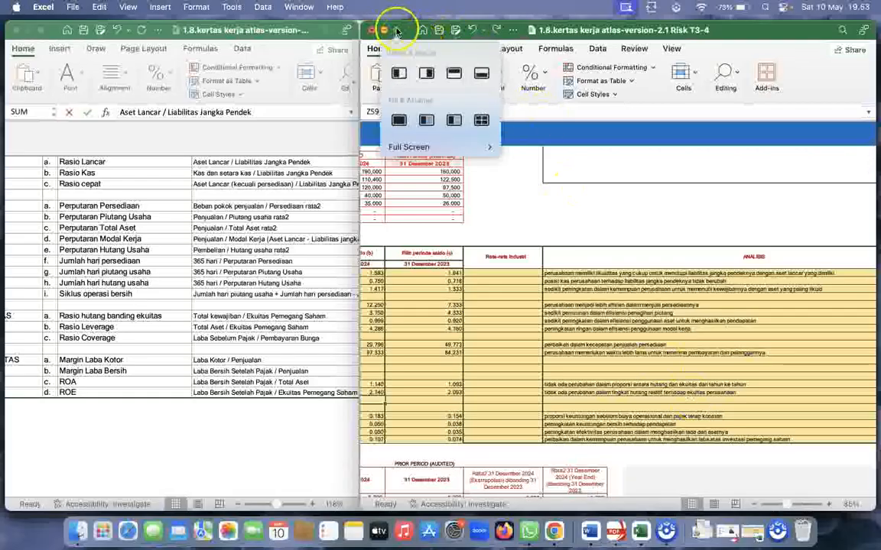
click(396, 120)
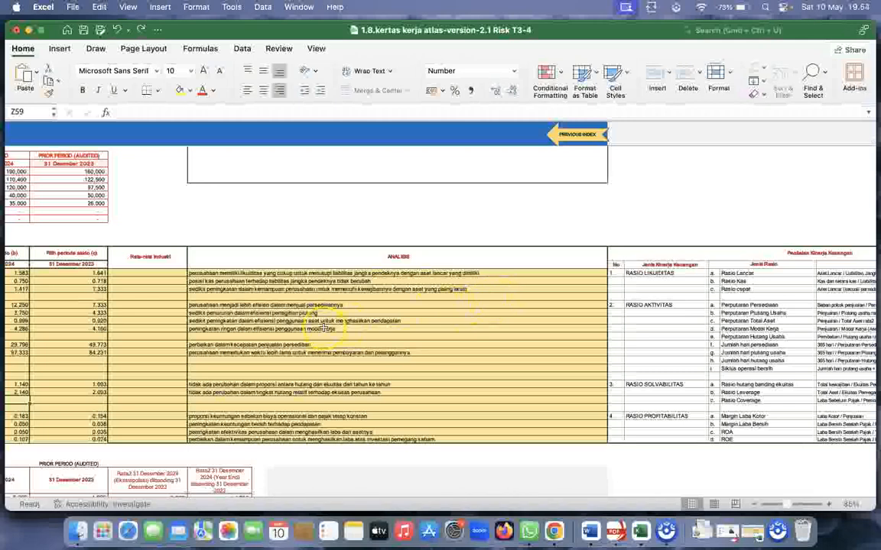
- Examine the ANALISIS comments alongside the 31 Desember 2024 and 31 Desember 2023 ratios at a larger zoom
scroll(324, 327, up, 5)
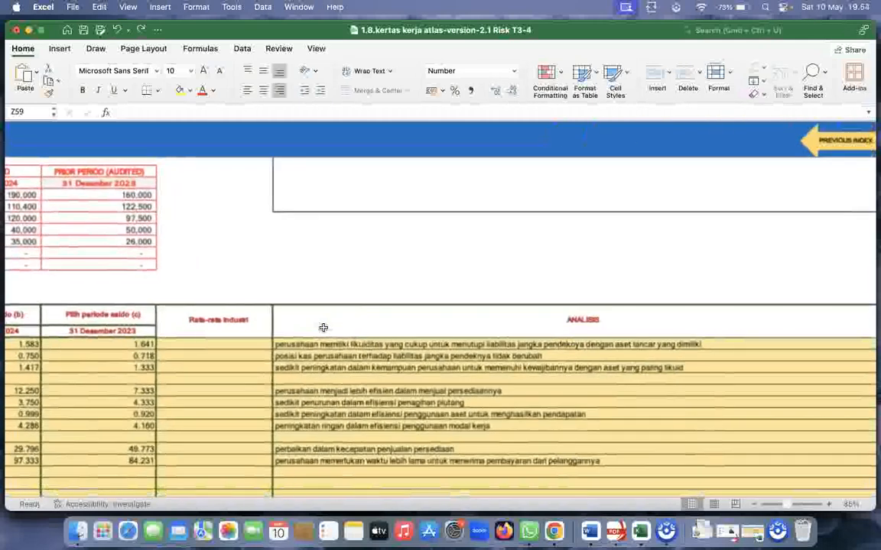
scroll(324, 327, up, 5)
scroll(323, 327, down, 2)
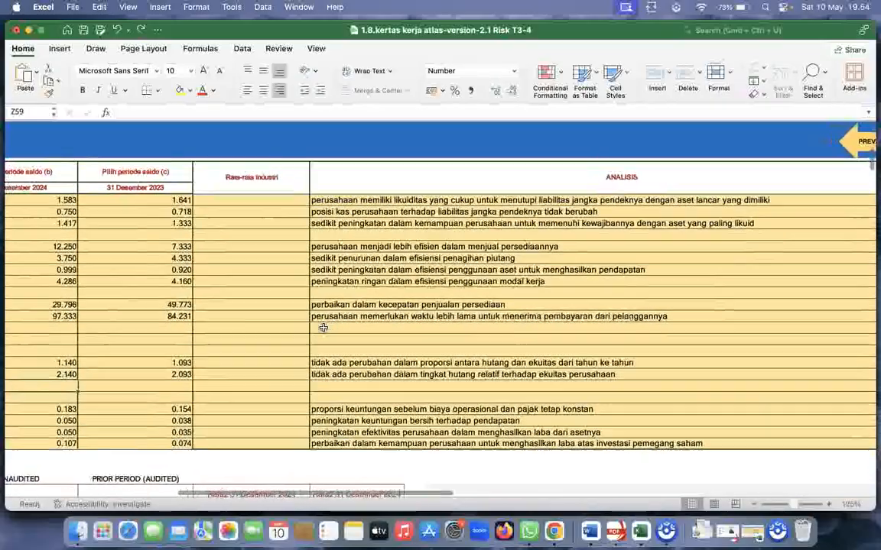
scroll(324, 327, left, 2)
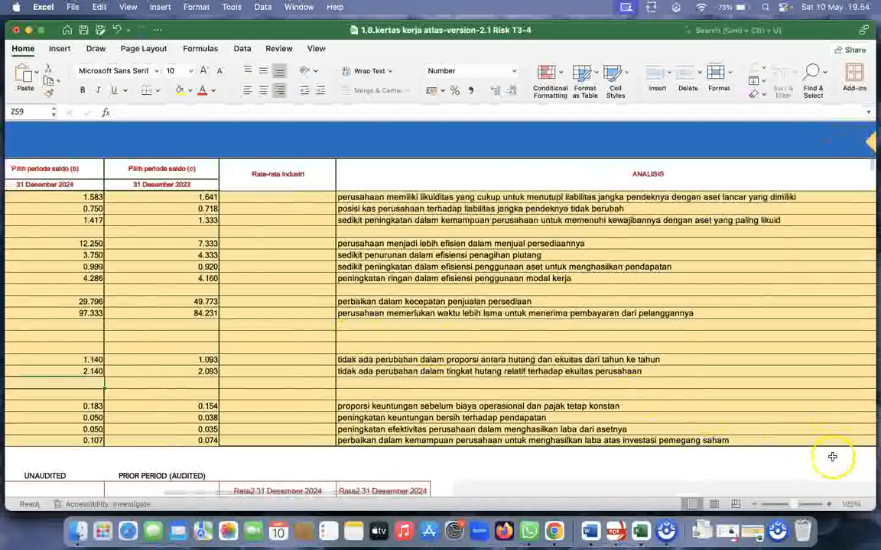